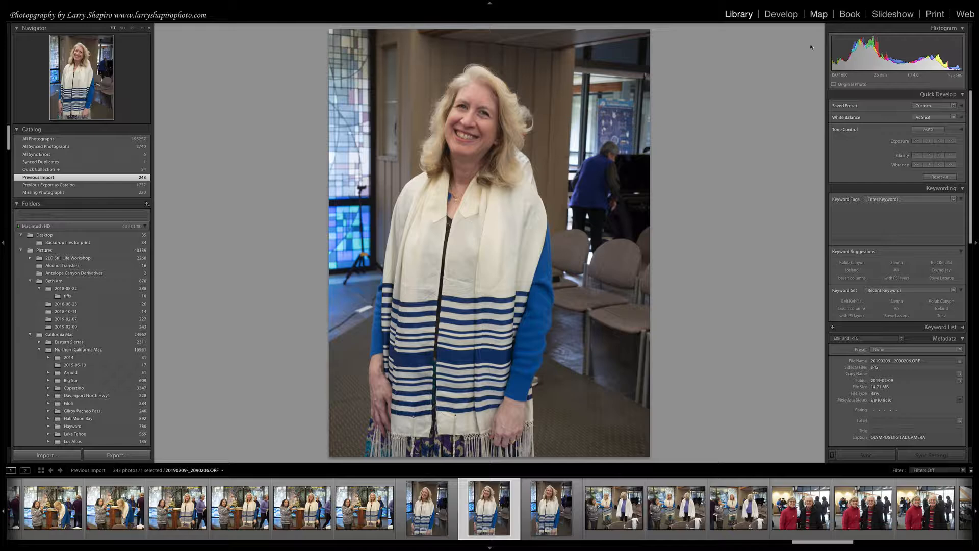
# Open the selected portrait for developing and look through the available preset groups.
pyautogui.click(780, 16)
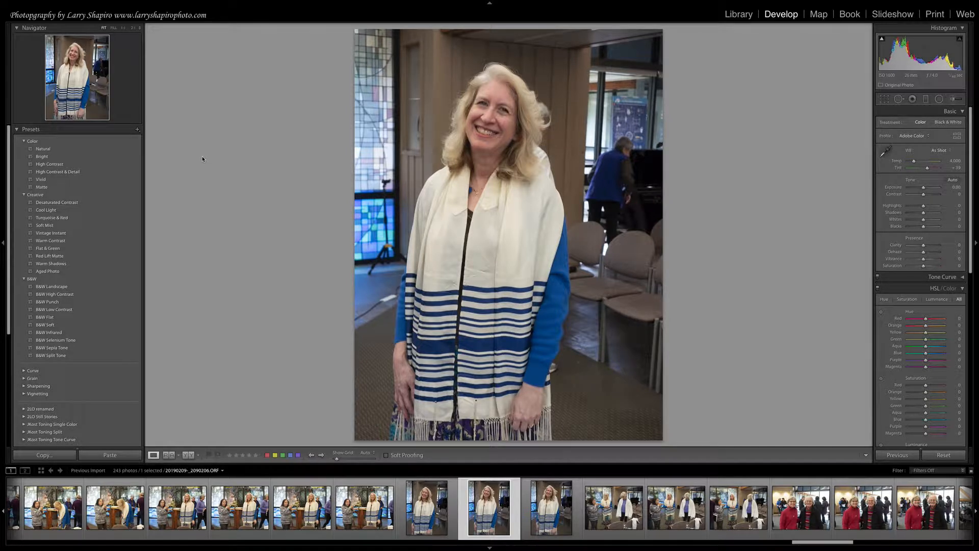
pyautogui.scroll(-1, 88, 344)
pyautogui.scroll(-6, 88, 344)
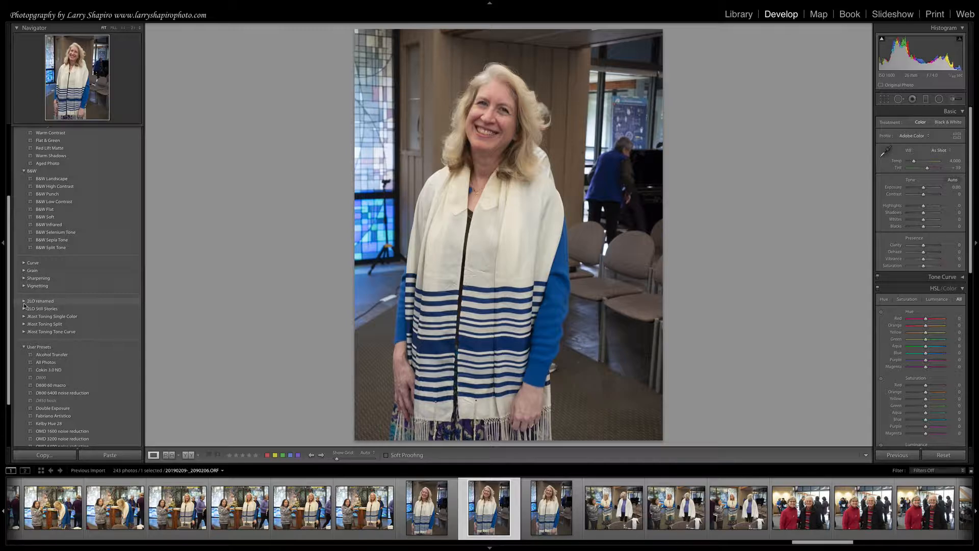
pyautogui.scroll(5, 71, 237)
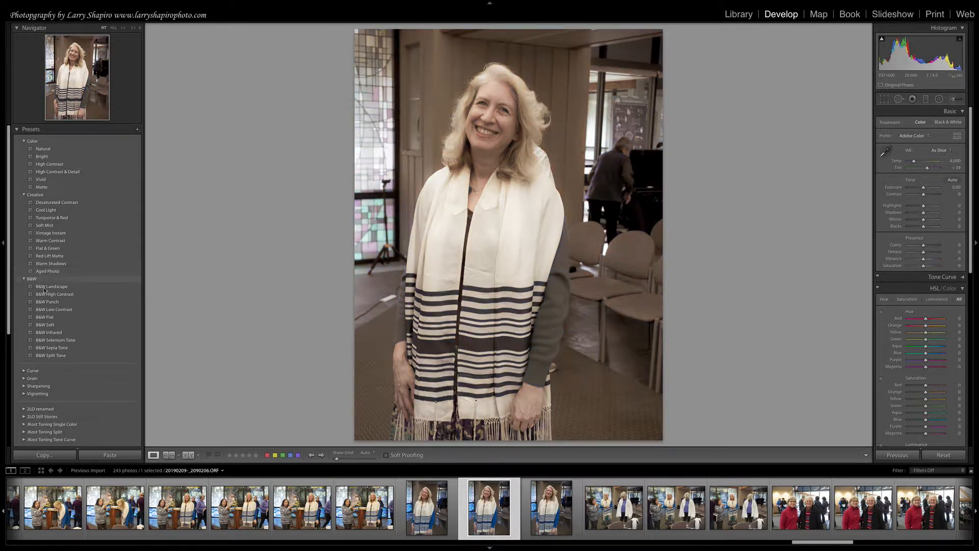
# Expand the 2LO renamed preset group and apply the 2LO Still Stories 32 preset to the portrait.
pyautogui.scroll(-3, 47, 304)
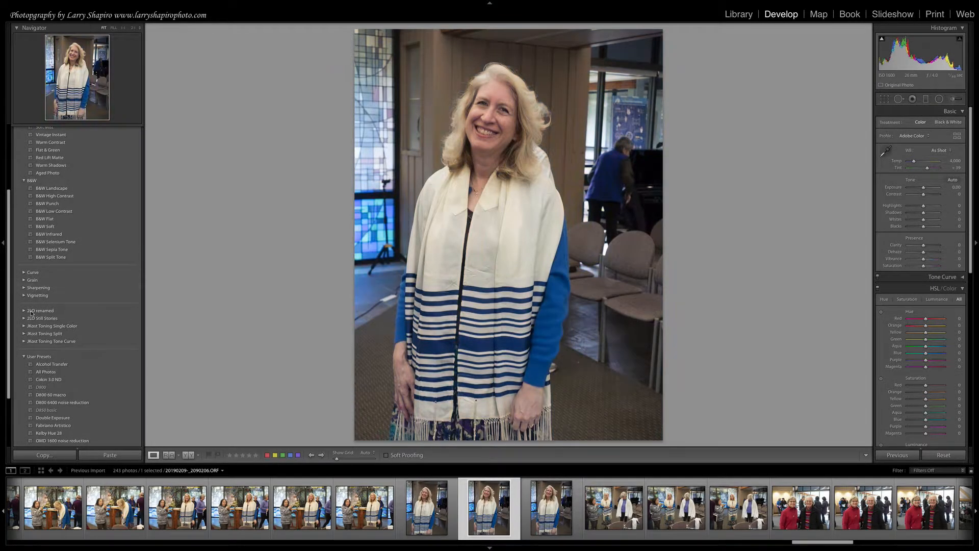
pyautogui.click(26, 310)
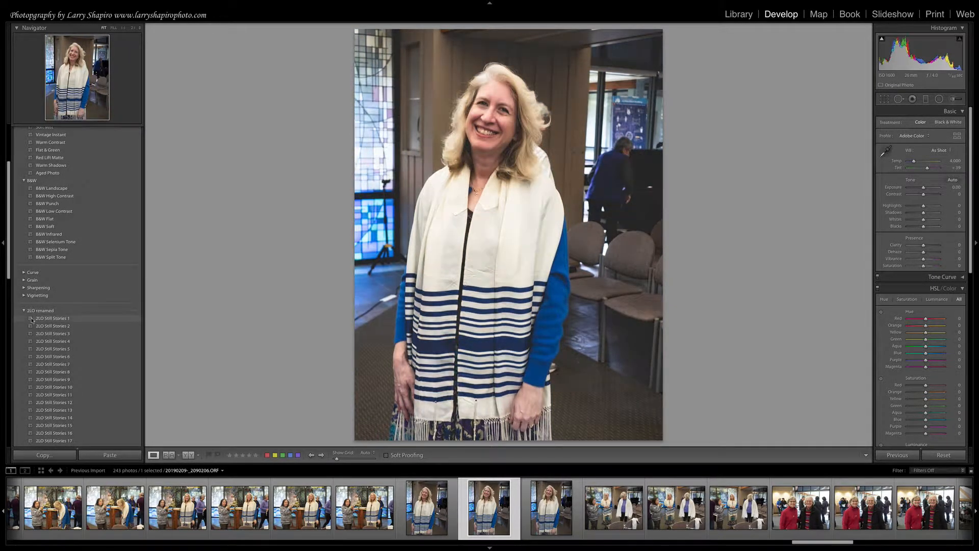
pyautogui.scroll(-3, 44, 306)
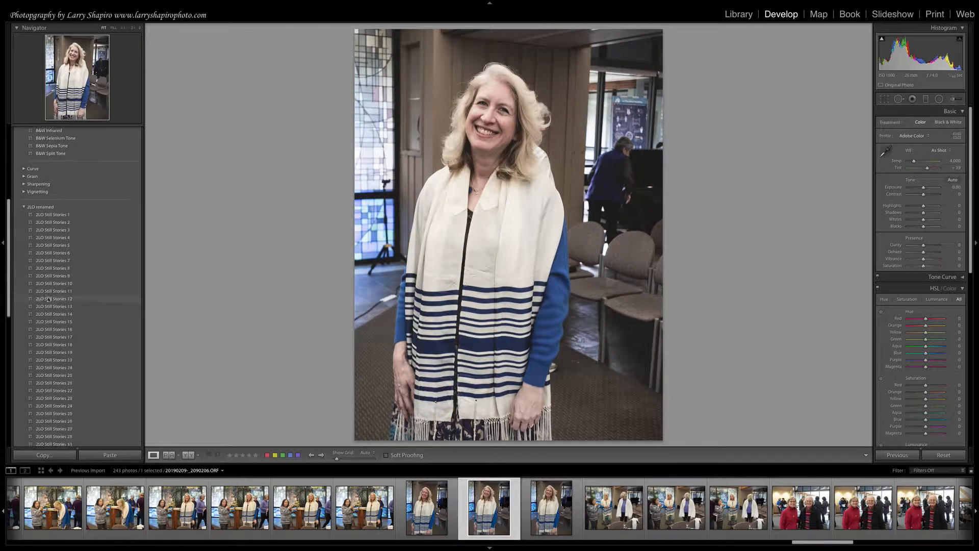
pyautogui.scroll(-6, 48, 299)
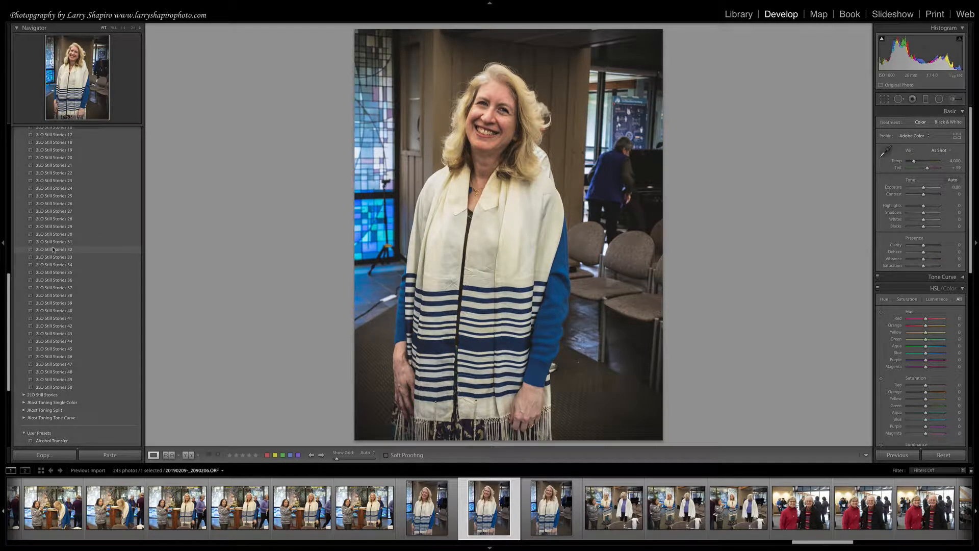
pyautogui.click(53, 250)
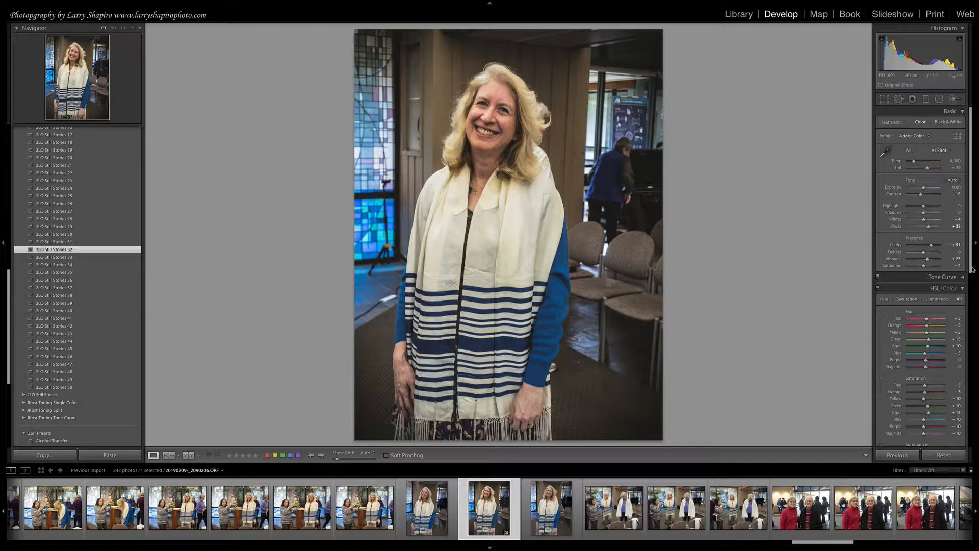
# Set the portrait's post-crop vignetting amount to -70.
pyautogui.moveTo(971, 263); pyautogui.dragTo(970, 344)
pyautogui.scroll(-5, 969, 326)
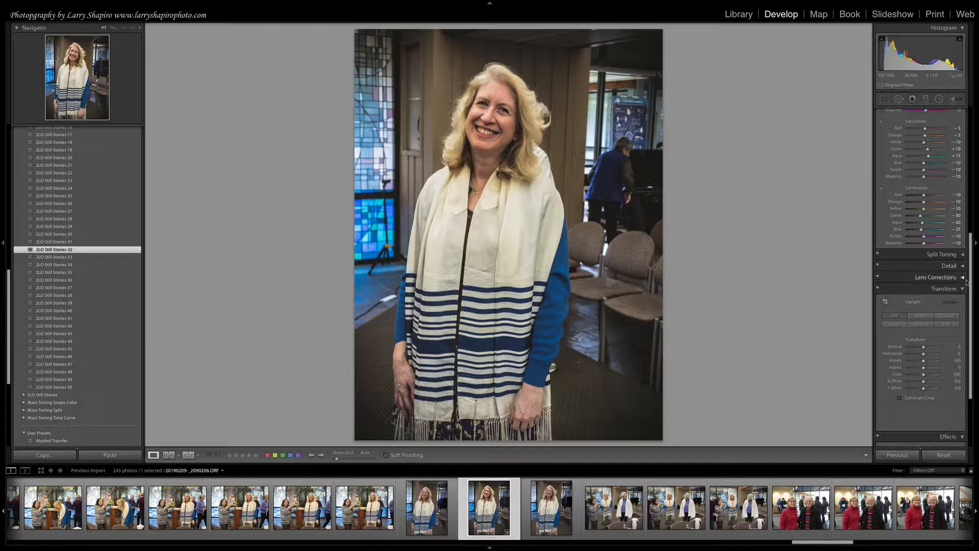
pyautogui.moveTo(969, 277); pyautogui.dragTo(969, 324)
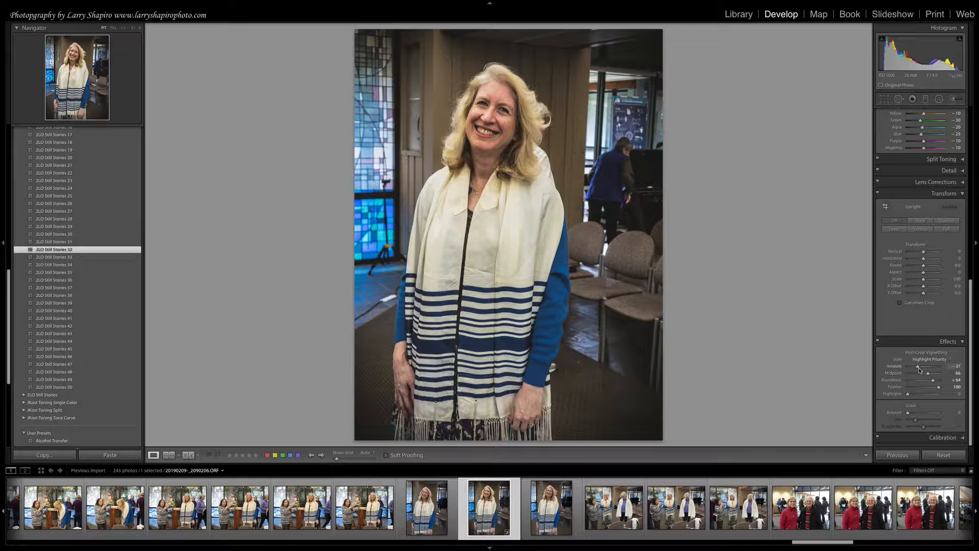
pyautogui.moveTo(918, 368); pyautogui.dragTo(913, 368)
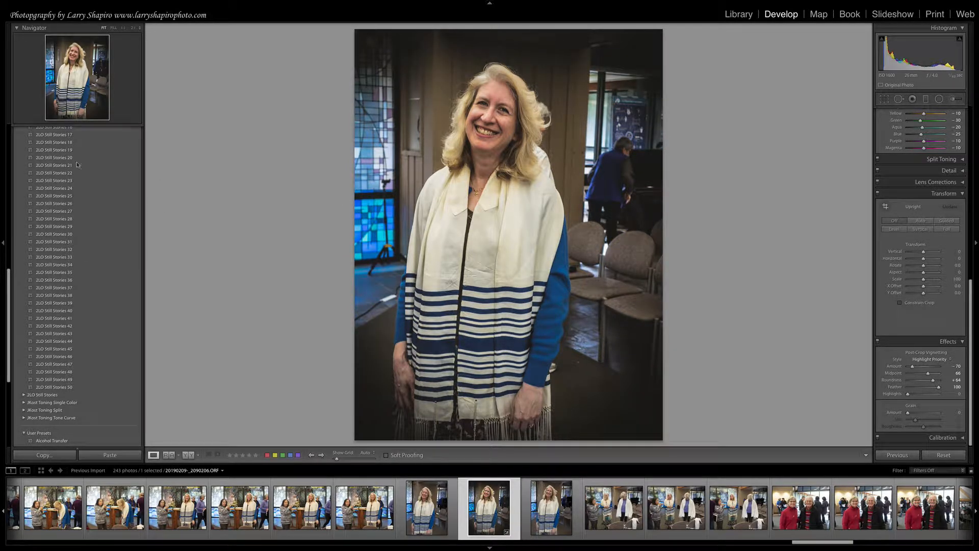
# Create a develop preset named BAMP Test in the User Presets group from the current settings.
pyautogui.scroll(10, 81, 153)
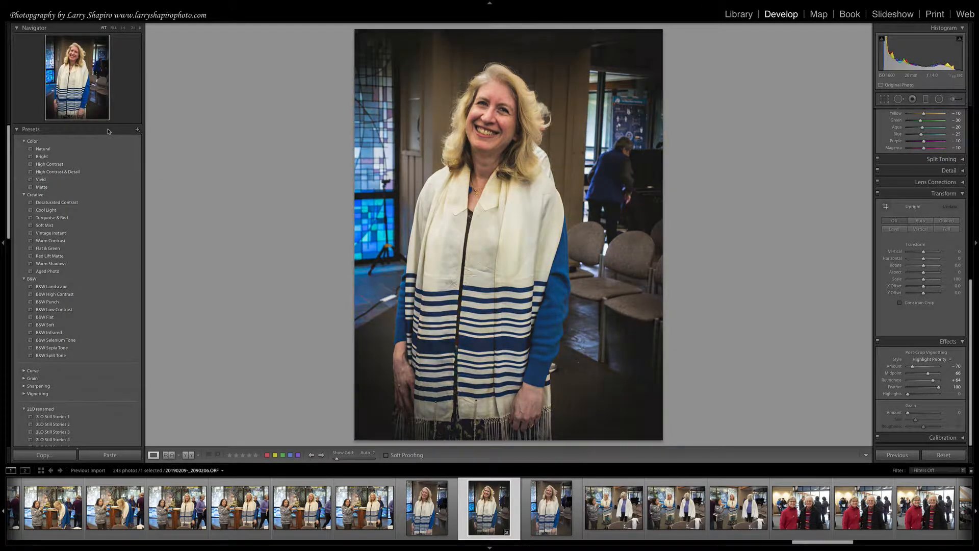
pyautogui.click(137, 131)
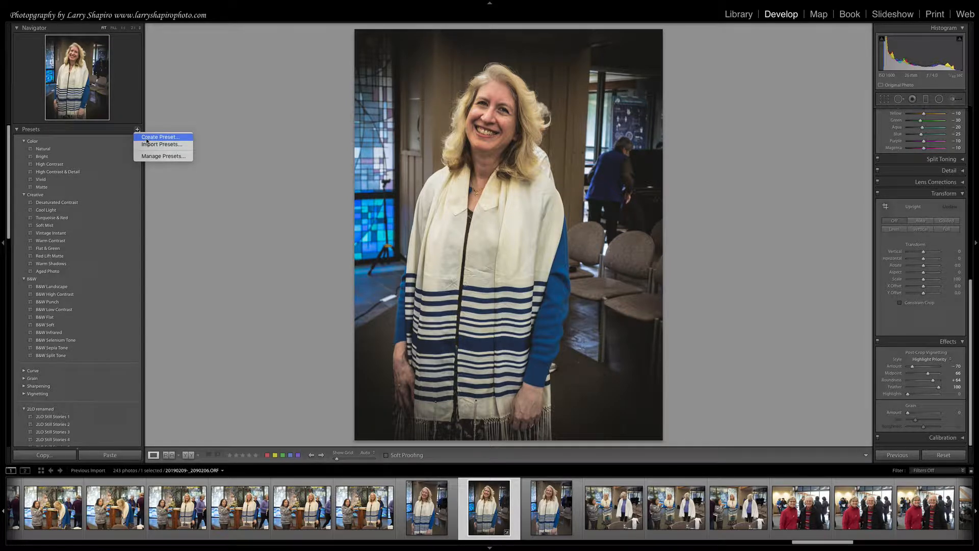
pyautogui.click(153, 137)
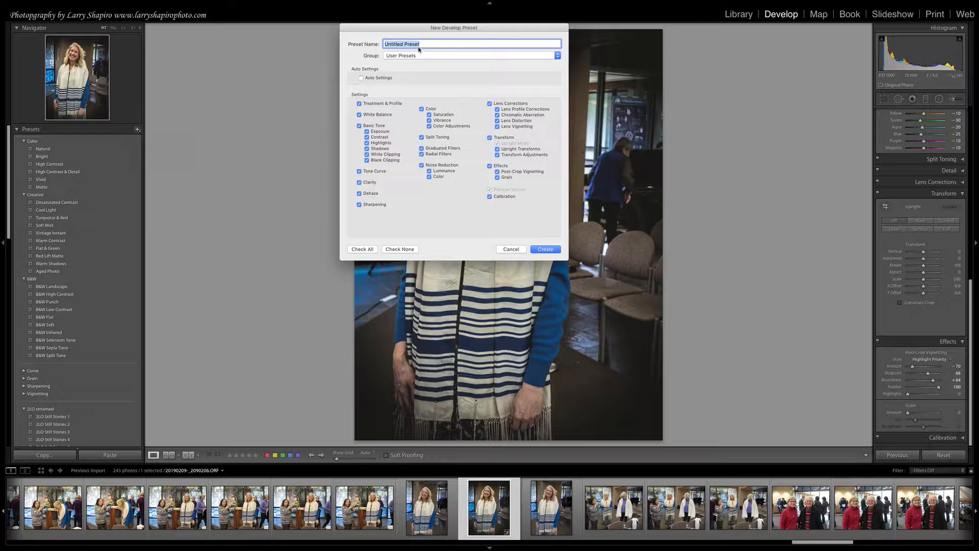
pyautogui.write('BAMP Test')
pyautogui.click(547, 249)
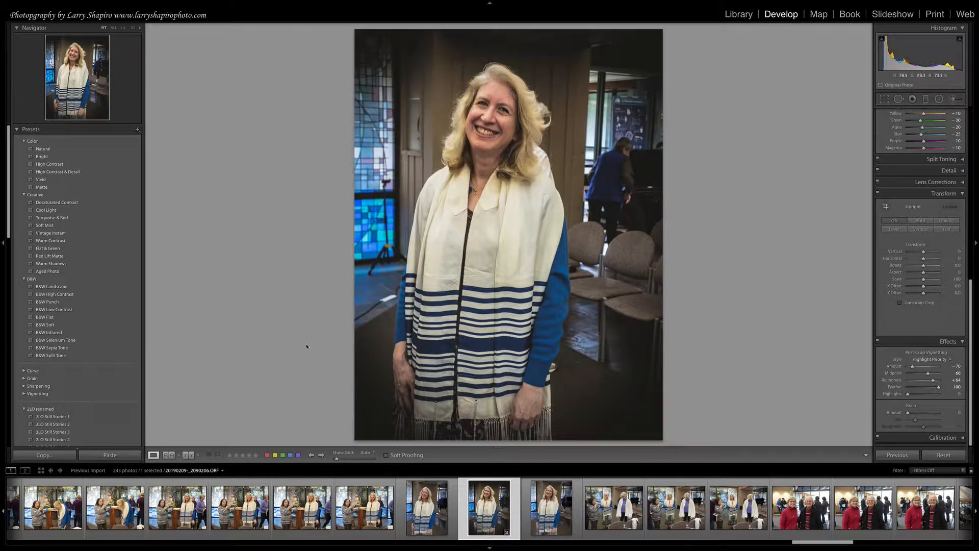
# Apply the Soft Mist preset to the current portrait and the BAMP Test preset to the next photo in the filmstrip.
pyautogui.click(45, 225)
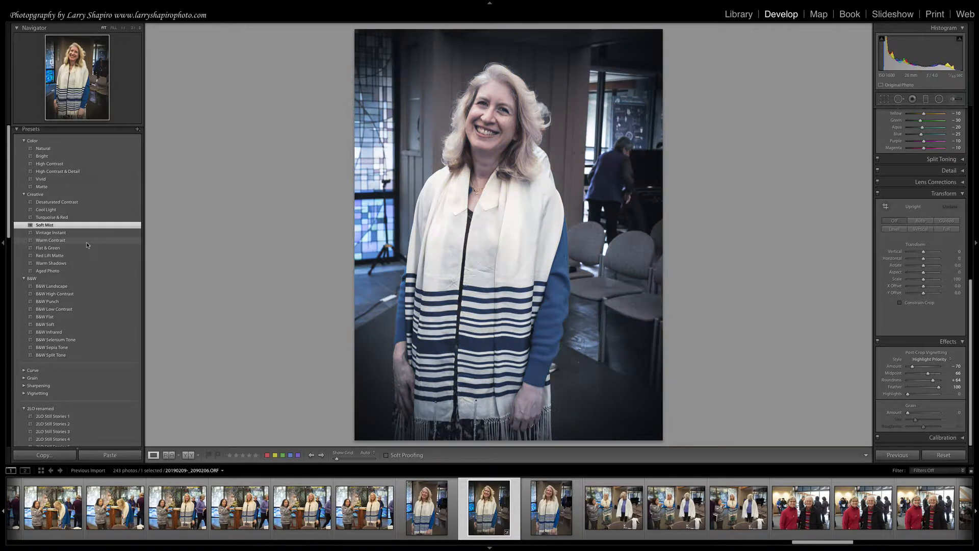
pyautogui.moveTo(7, 214); pyautogui.dragTo(1, 430)
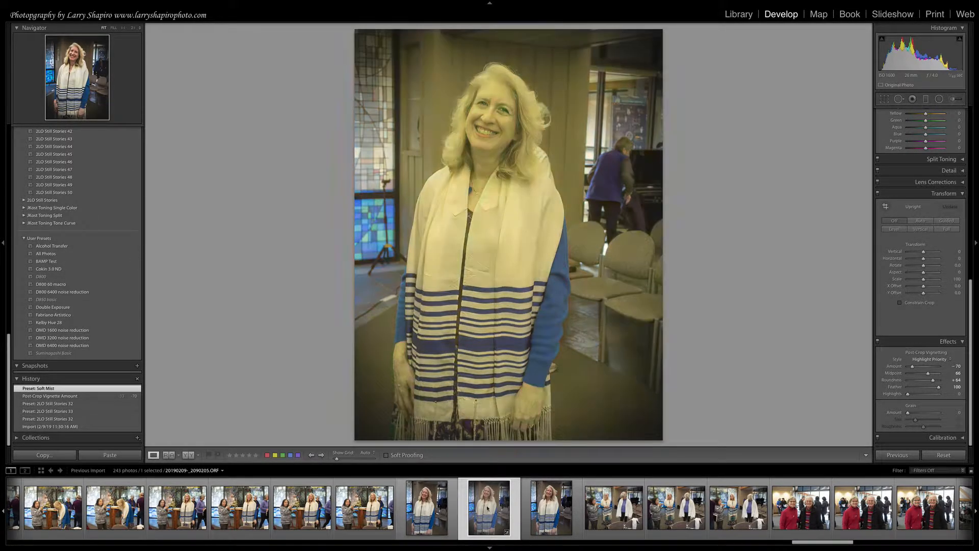
pyautogui.click(550, 512)
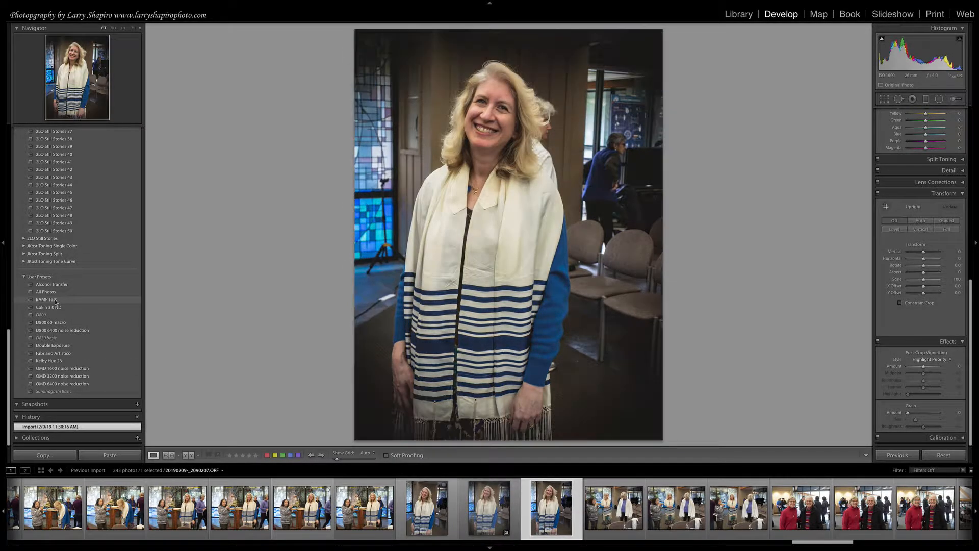
pyautogui.click(55, 301)
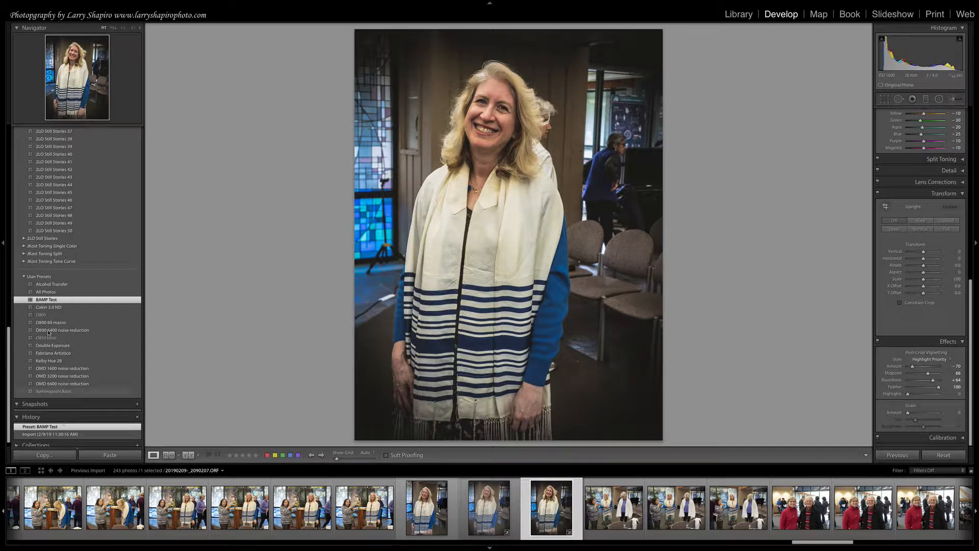
# Apply the D800 60 macro user preset to the photo and expand its Calibration settings.
pyautogui.scroll(-1, 55, 334)
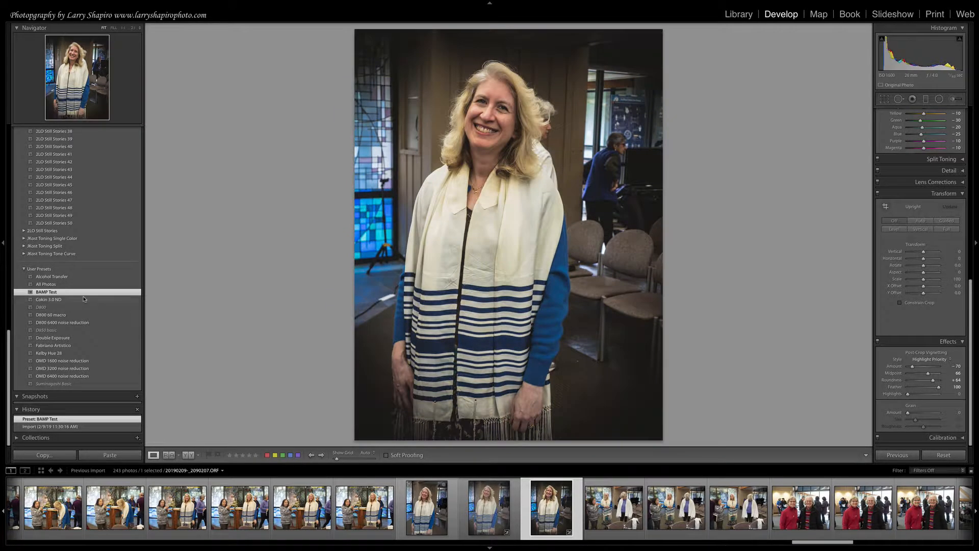
pyautogui.click(56, 315)
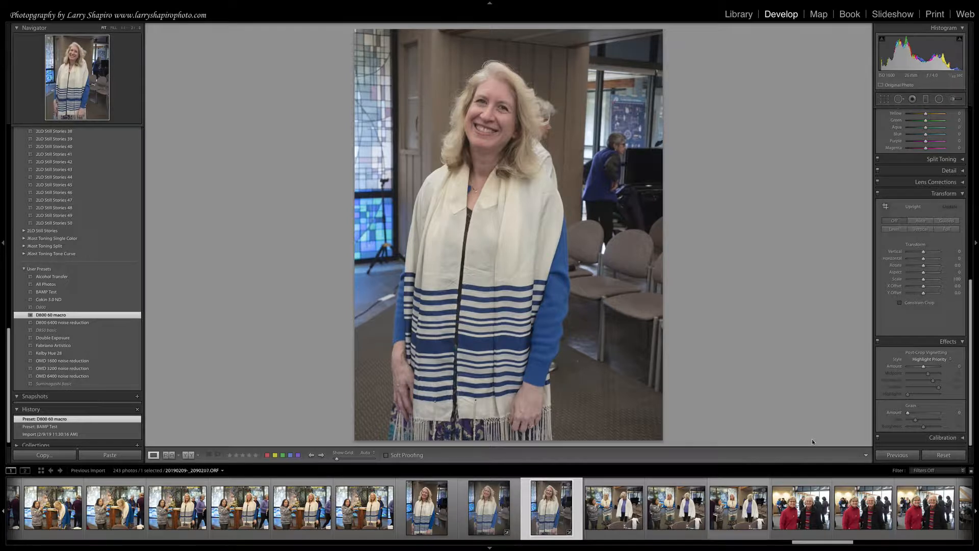
pyautogui.moveTo(970, 285); pyautogui.dragTo(974, 315)
pyautogui.click(963, 437)
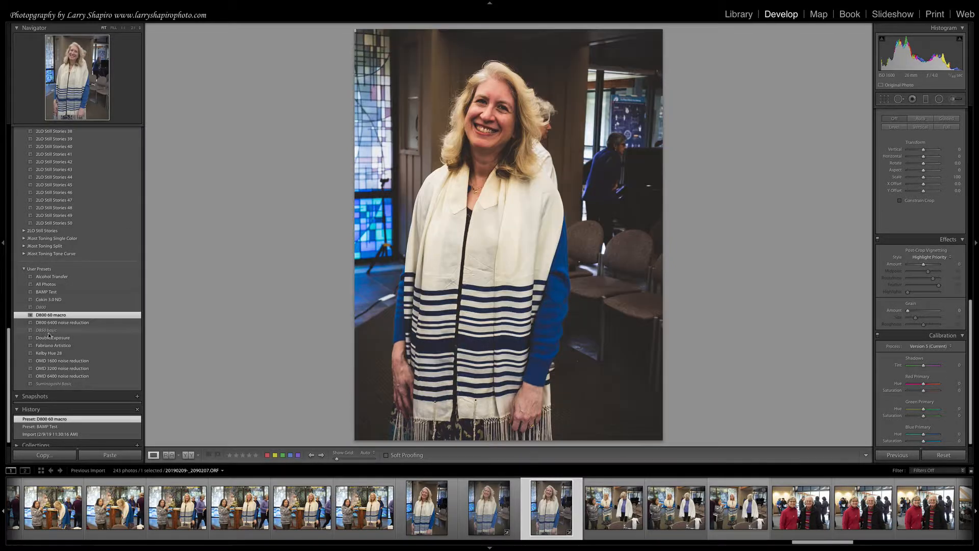
# Return to the upper preset groups, then switch to Keynote and show the "Profiles vs PreSets" slide.
pyautogui.moveTo(11, 355); pyautogui.dragTo(11, 169)
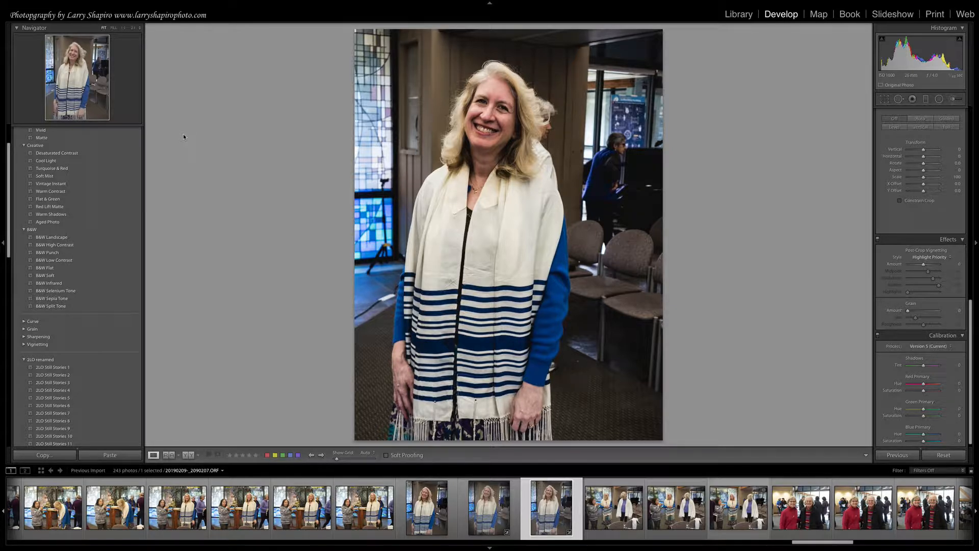
pyautogui.press('super+Tab')
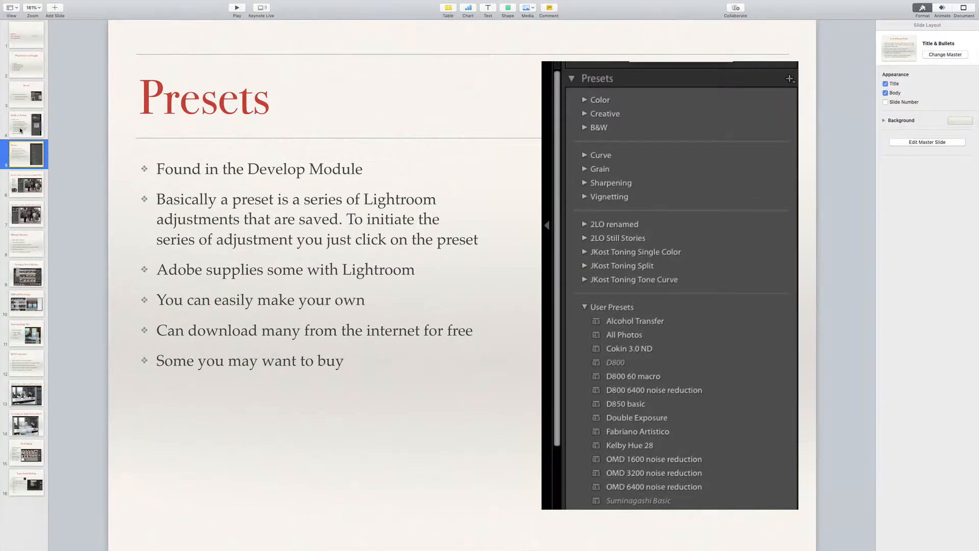
pyautogui.click(21, 129)
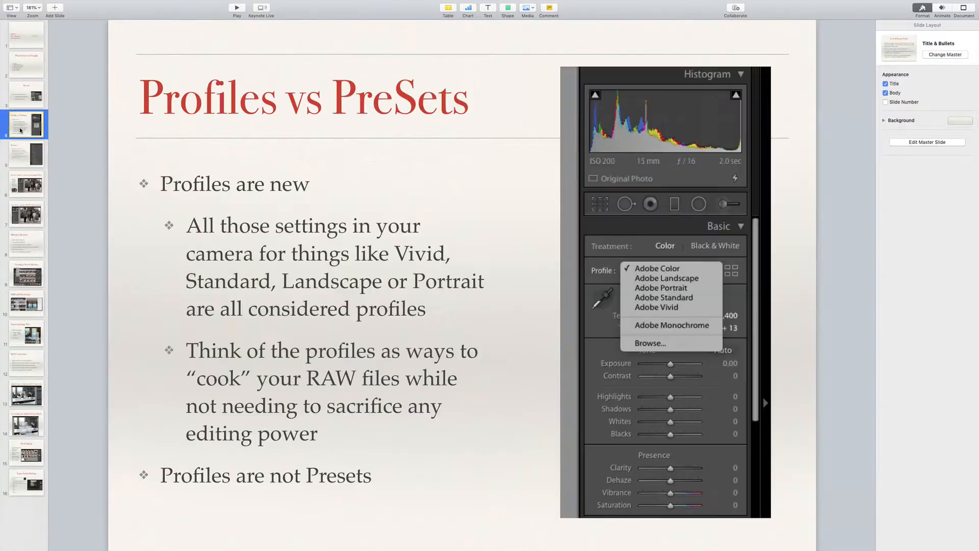
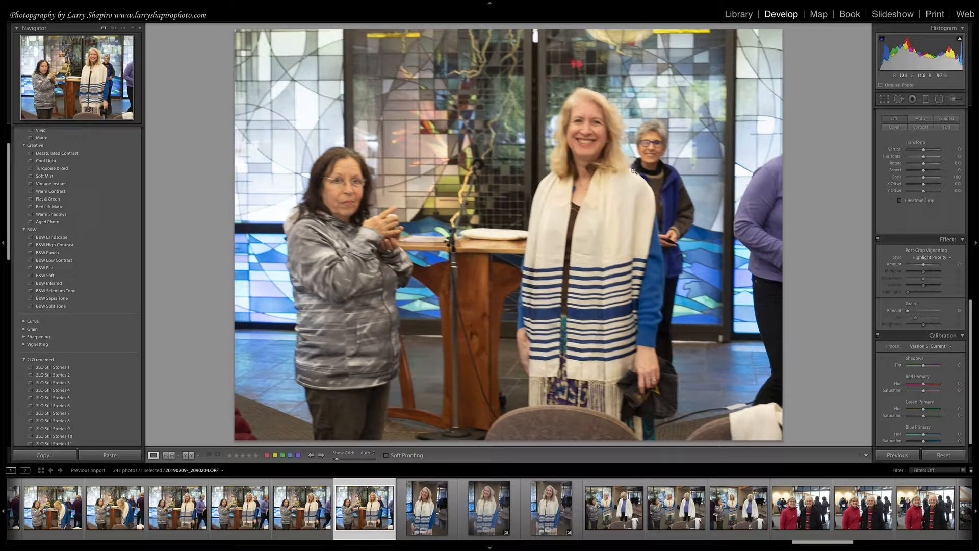
# Select the previous photo in the filmstrip and set its Basic profile to Adobe Portrait.
pyautogui.click(312, 507)
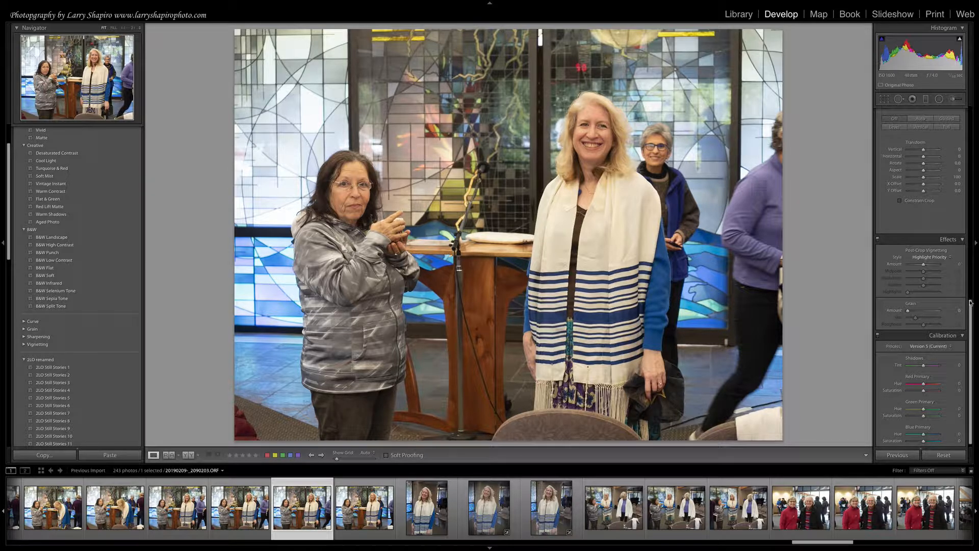
pyautogui.moveTo(970, 303); pyautogui.dragTo(977, 72)
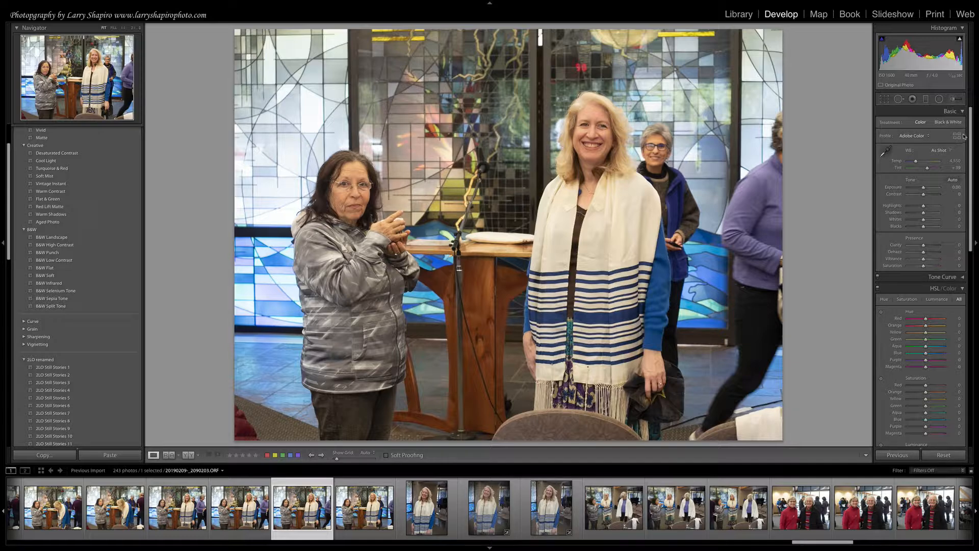
pyautogui.click(915, 138)
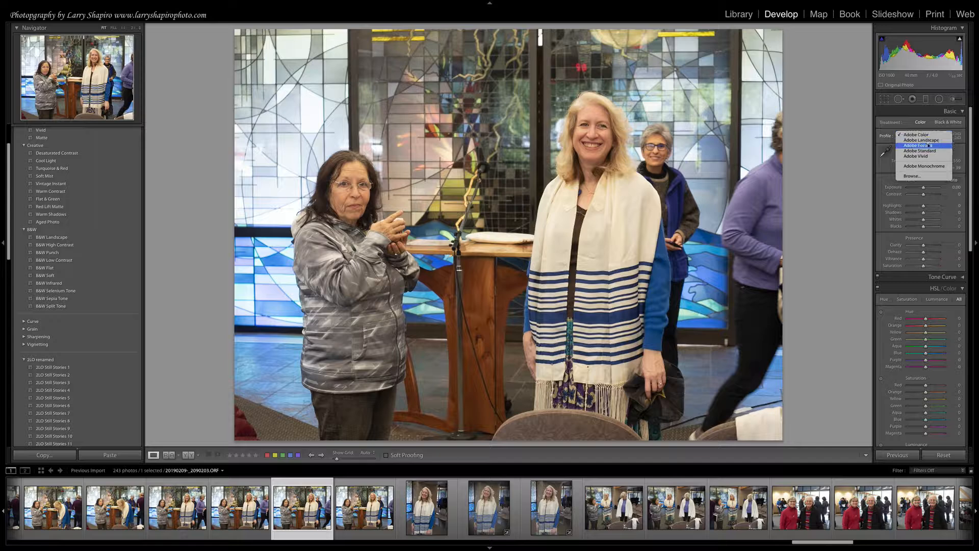
pyautogui.click(928, 148)
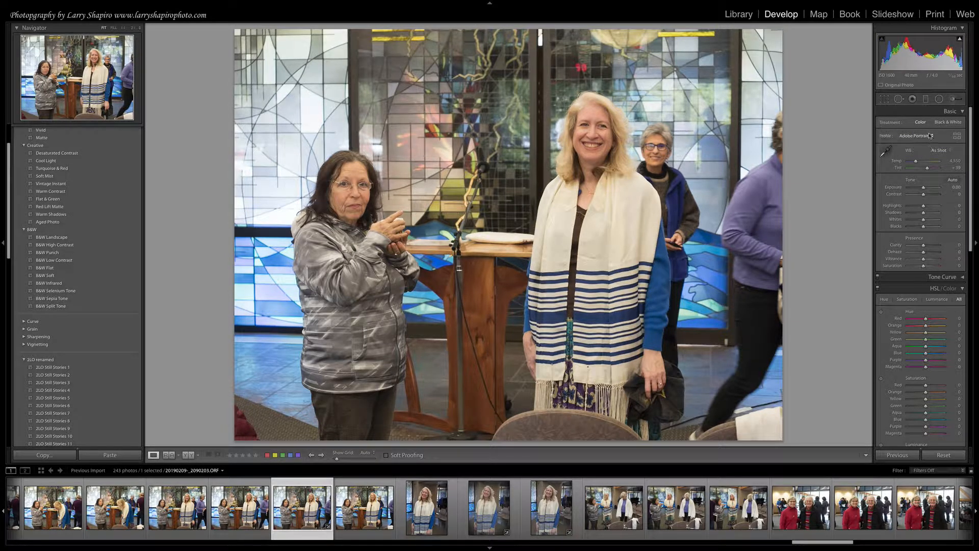
# Try the Adobe Vivid, Adobe Monochrome and Adobe Landscape profiles in turn on the photo.
pyautogui.click(930, 135)
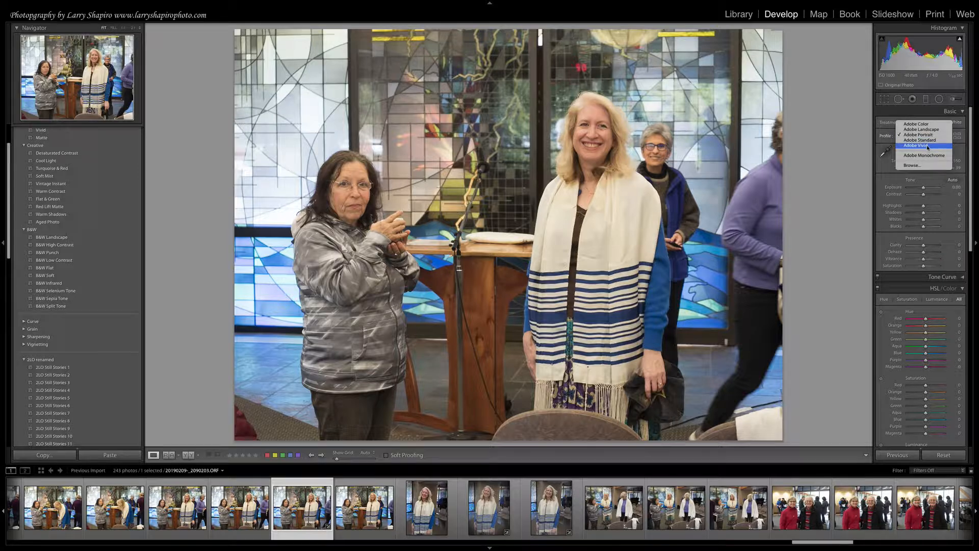
pyautogui.click(928, 146)
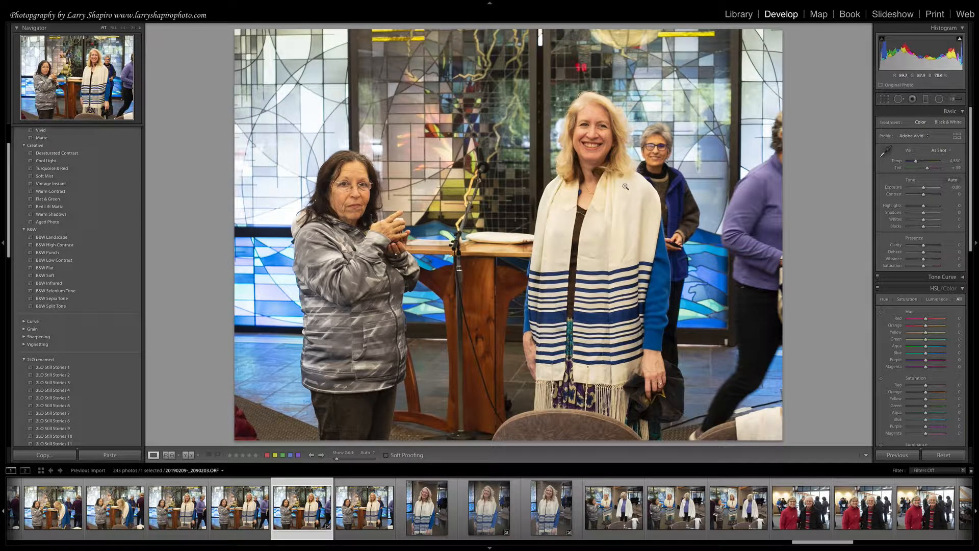
pyautogui.click(926, 137)
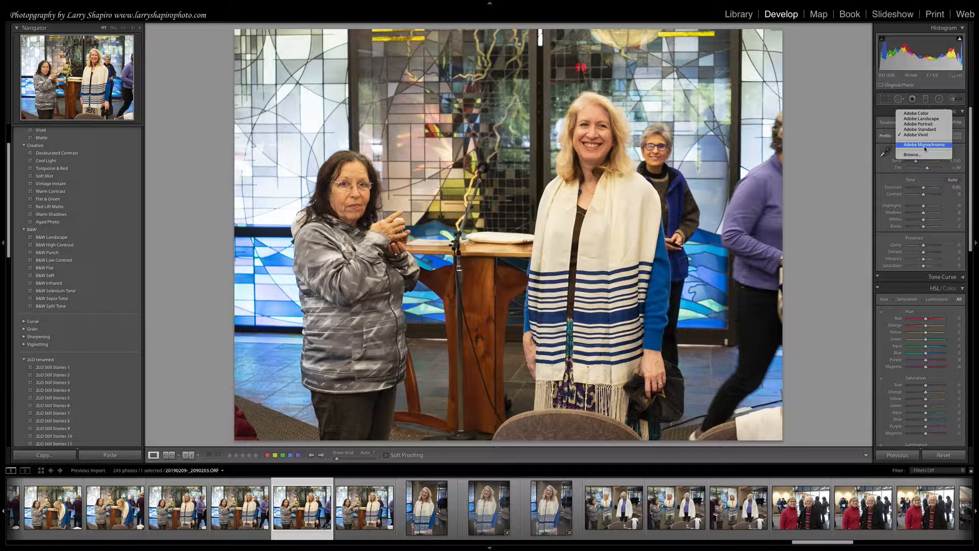
pyautogui.click(925, 145)
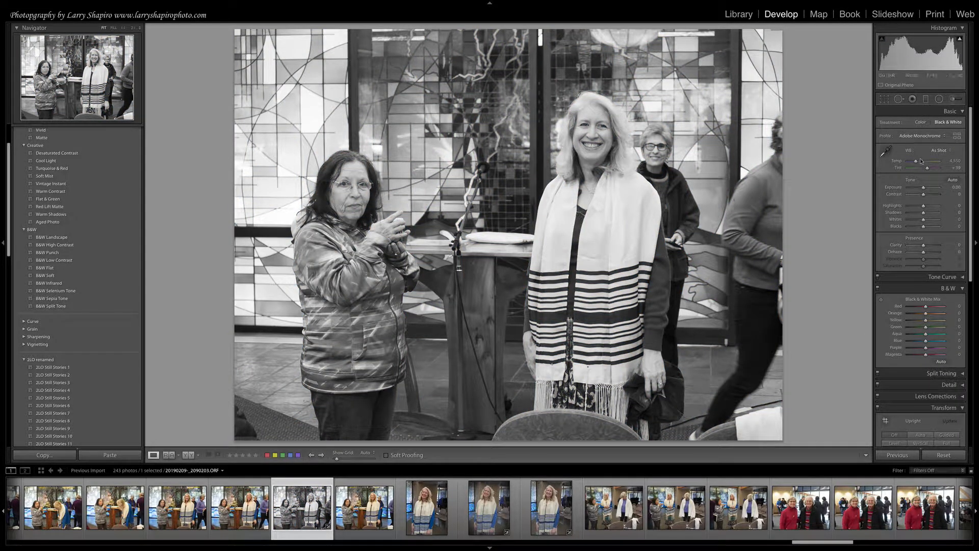
pyautogui.click(917, 136)
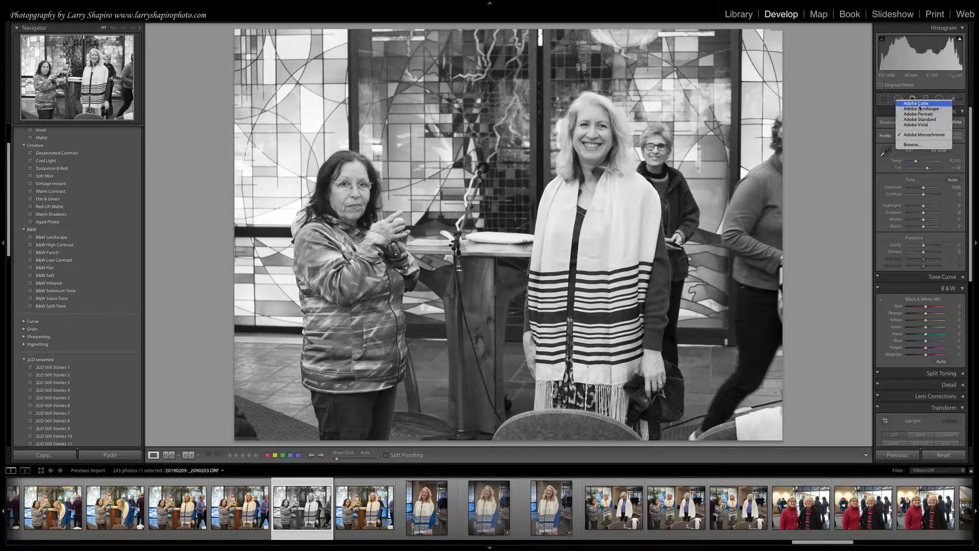
pyautogui.click(900, 109)
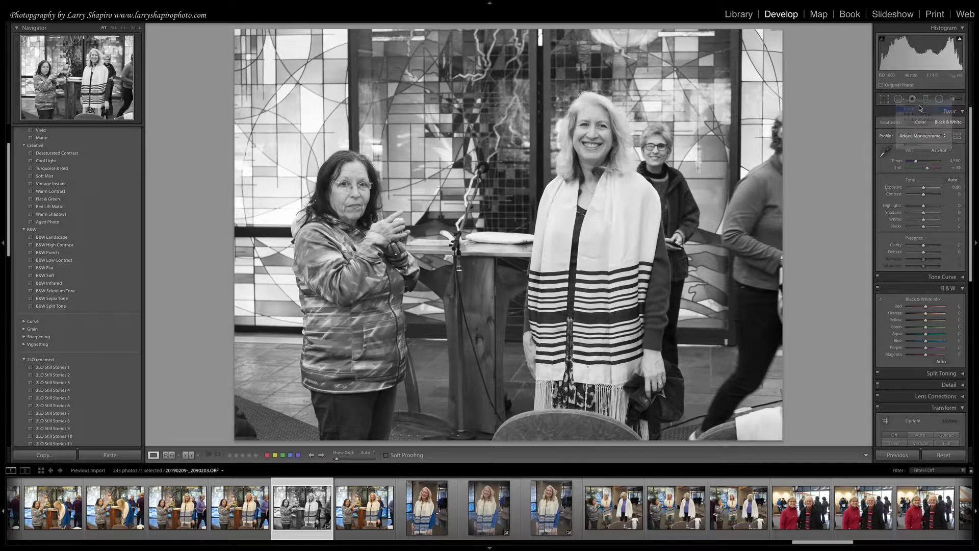
# Open the Profile Browser, expand the Camera Matching group, and apply the OMD EM 5Mii flash+diffuser profile.
pyautogui.click(957, 135)
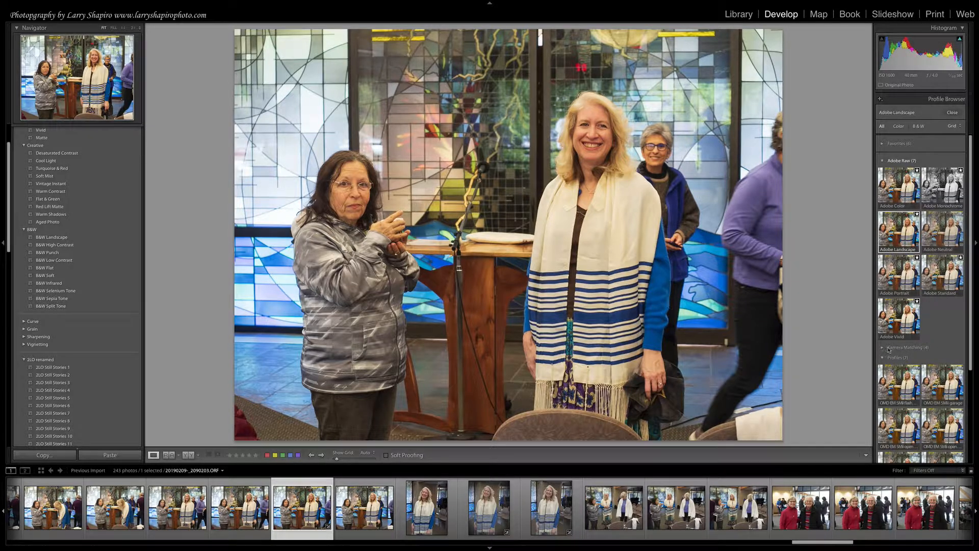
pyautogui.click(882, 348)
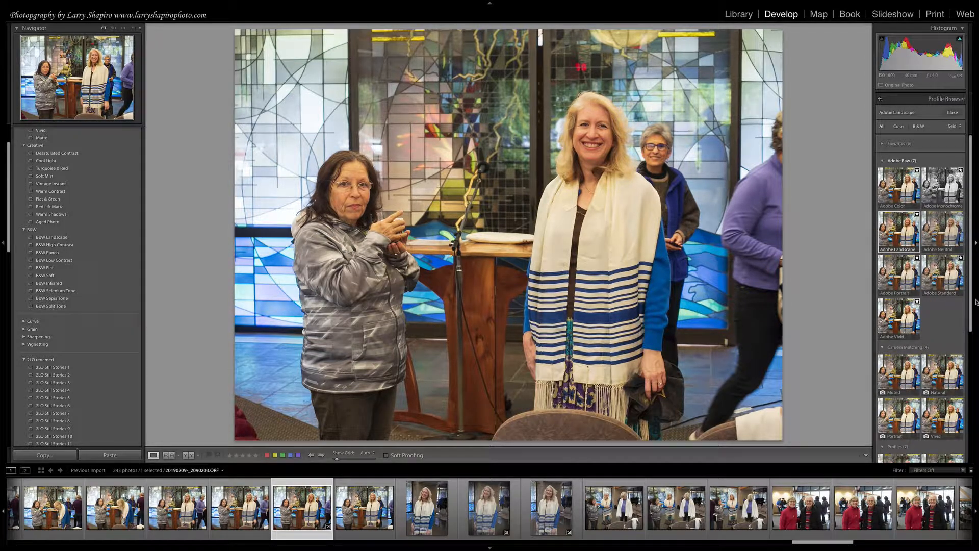
pyautogui.moveTo(970, 309); pyautogui.dragTo(969, 393)
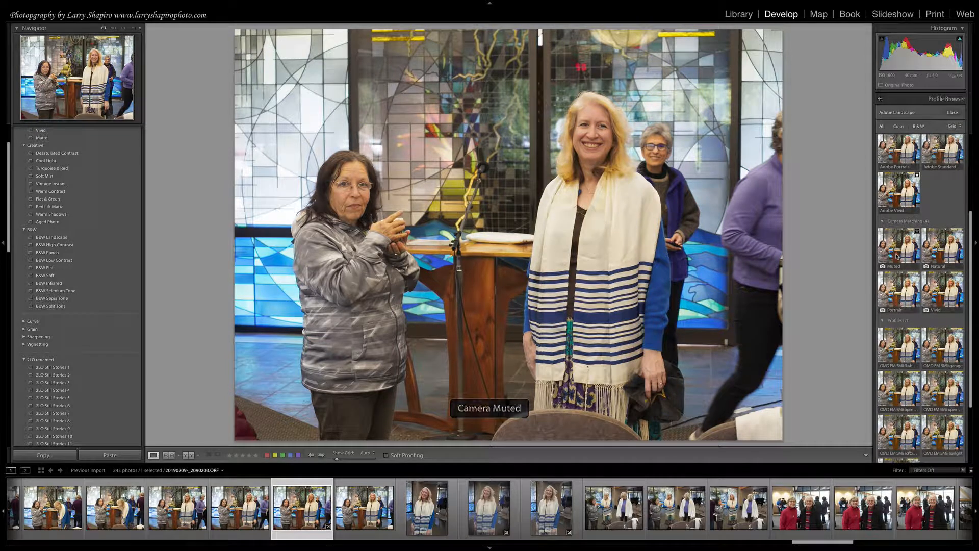
pyautogui.click(902, 344)
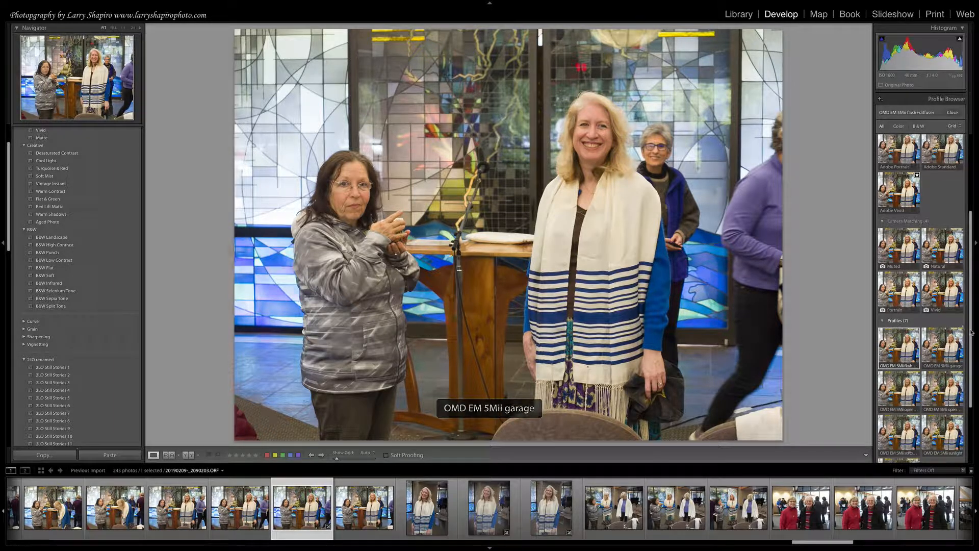
pyautogui.moveTo(971, 354); pyautogui.dragTo(971, 406)
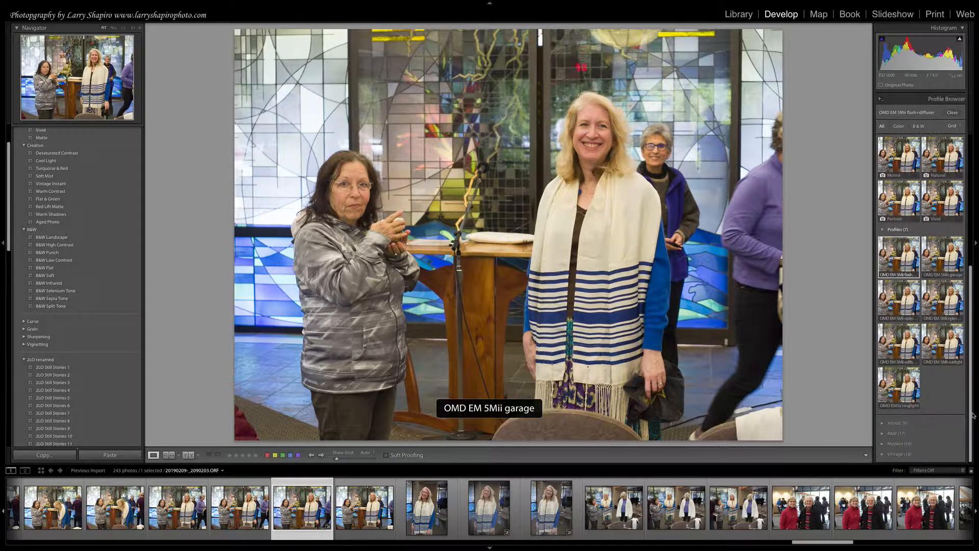
# Compare the OMD EM 5Mii open shade and sunlight profiles on the photo, finishing with open shade.
pyautogui.click(898, 301)
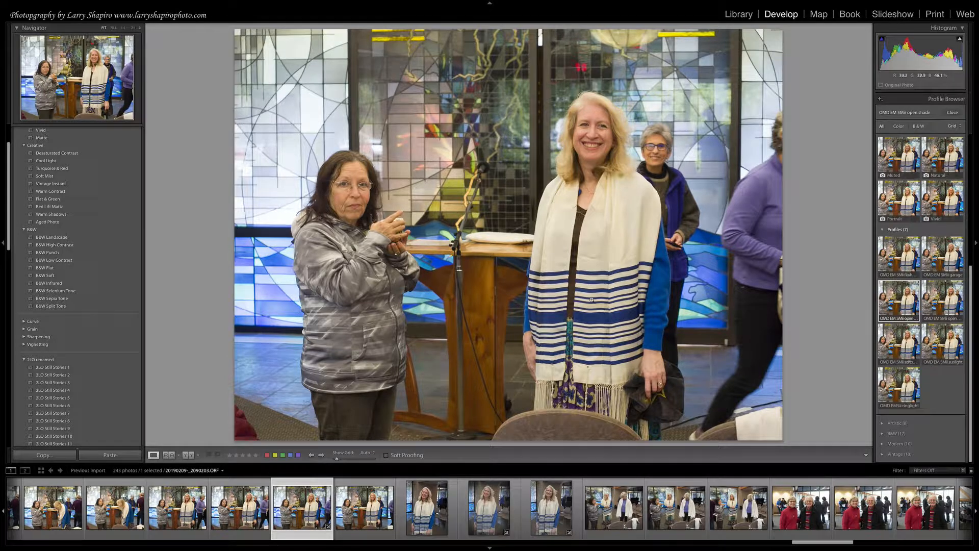
pyautogui.click(908, 301)
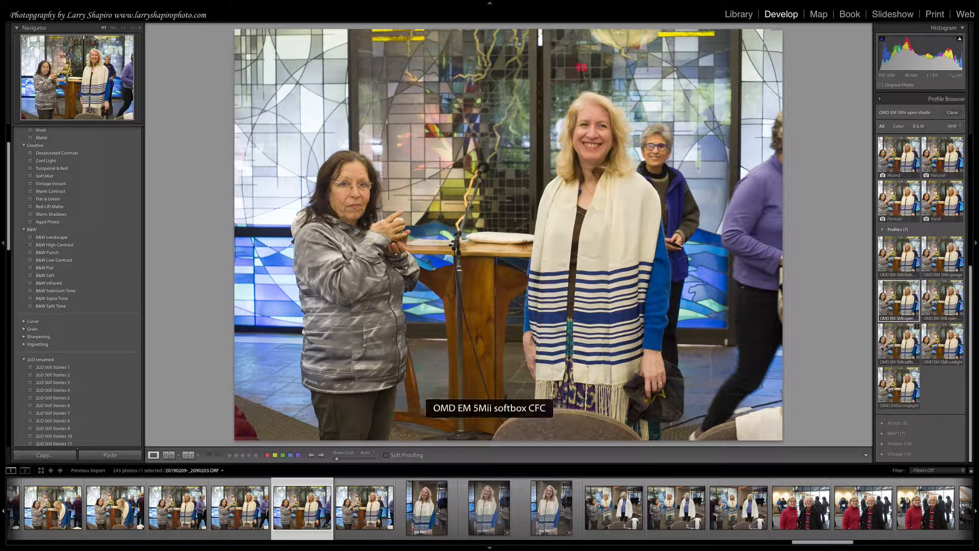
pyautogui.click(942, 352)
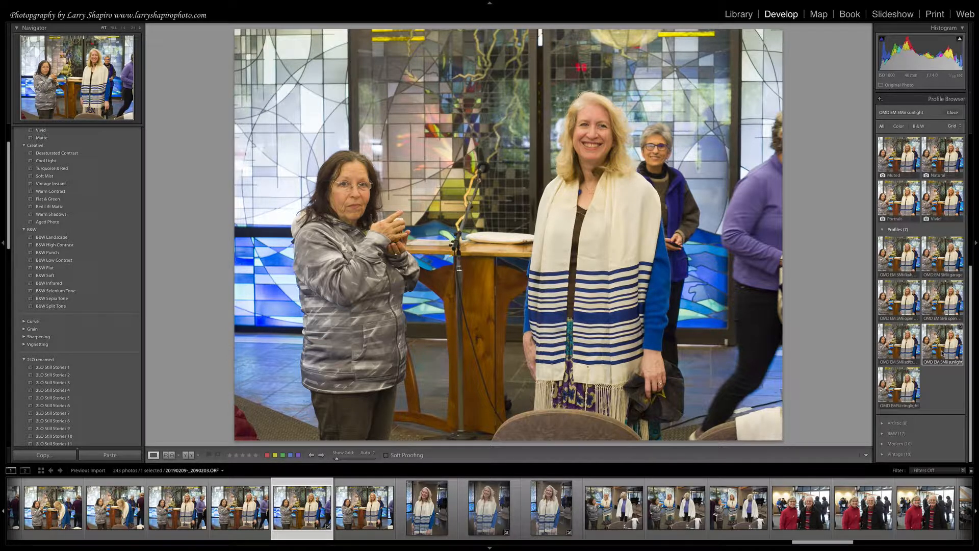
pyautogui.click(893, 304)
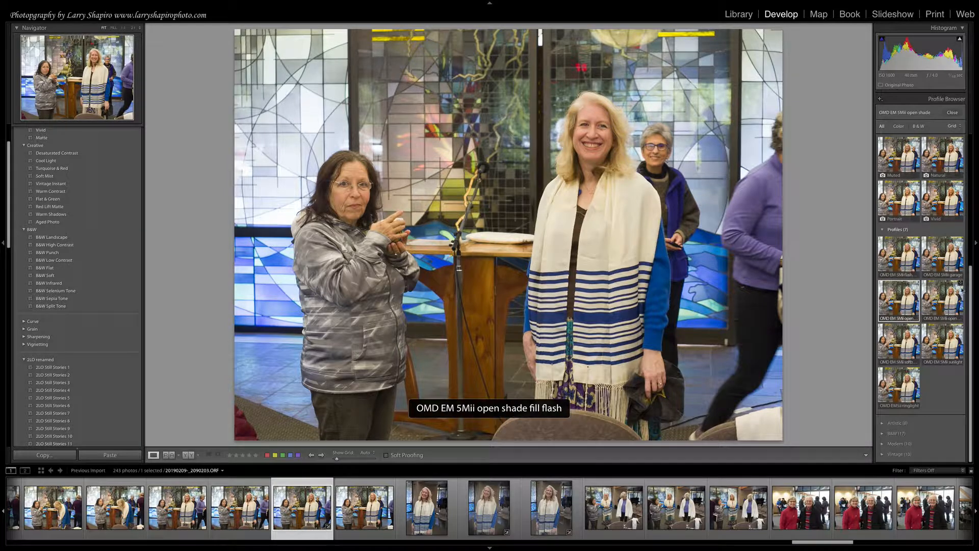
# Check the thumbnail view options of the Profile Browser, then close it.
pyautogui.click(954, 126)
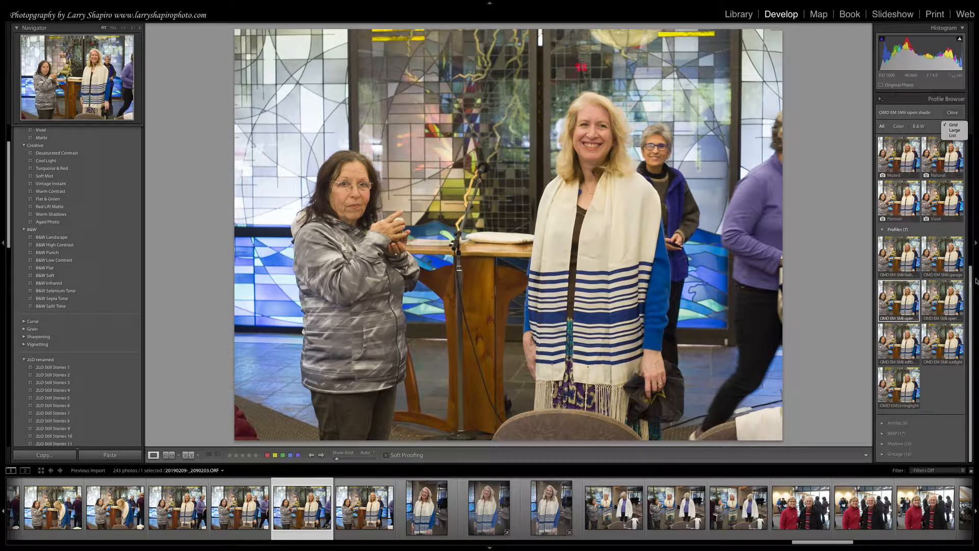
pyautogui.click(970, 255)
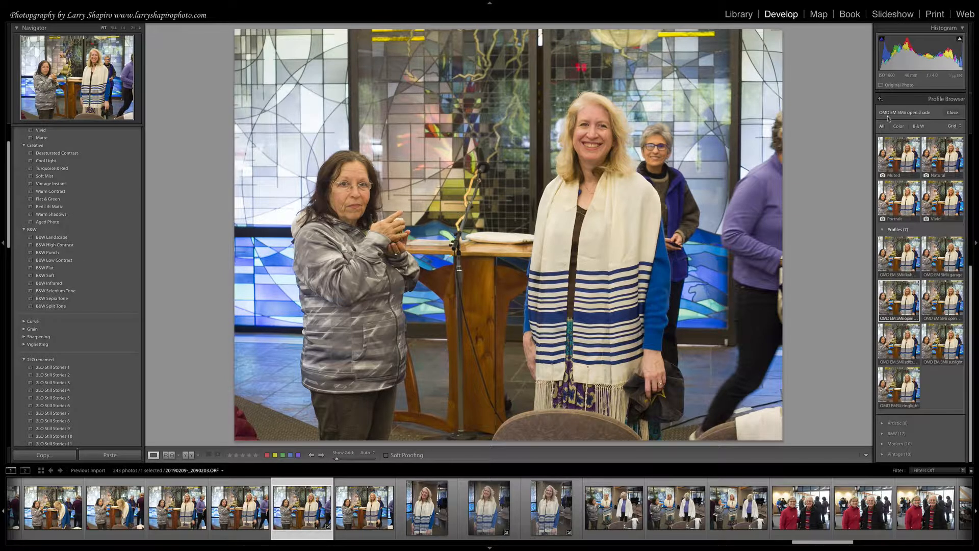
pyautogui.click(951, 114)
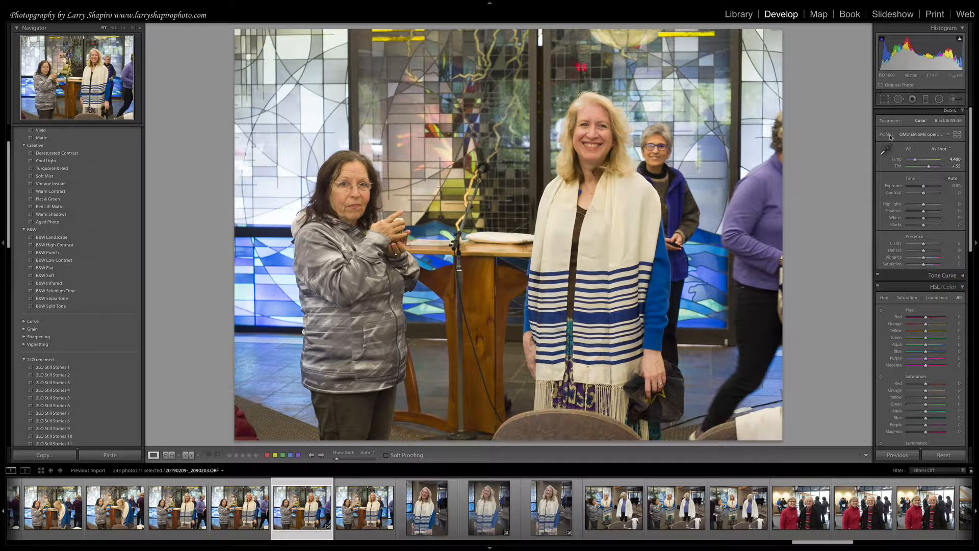
# Reopen the Profile Browser, expand the Artistic group, and apply the Artistic 01 profile.
pyautogui.click(956, 134)
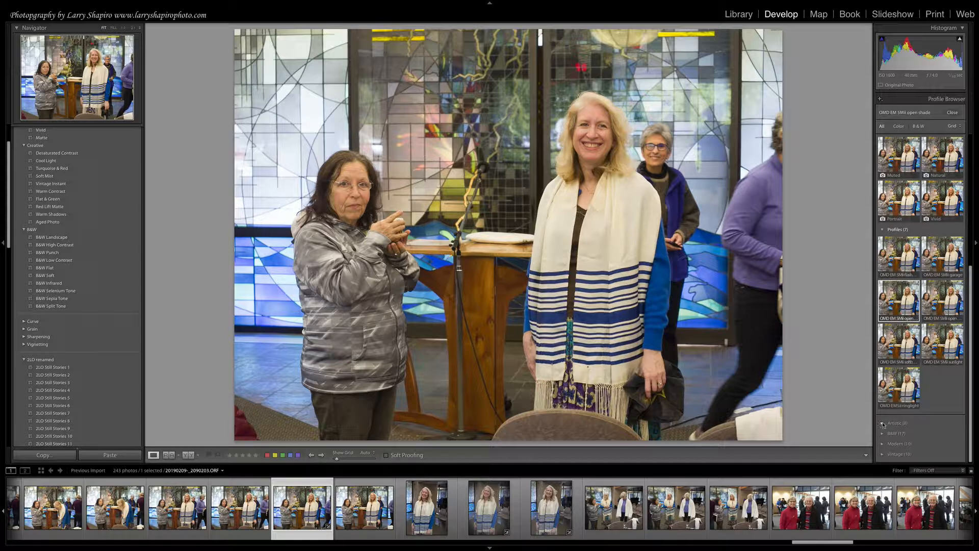
pyautogui.click(882, 423)
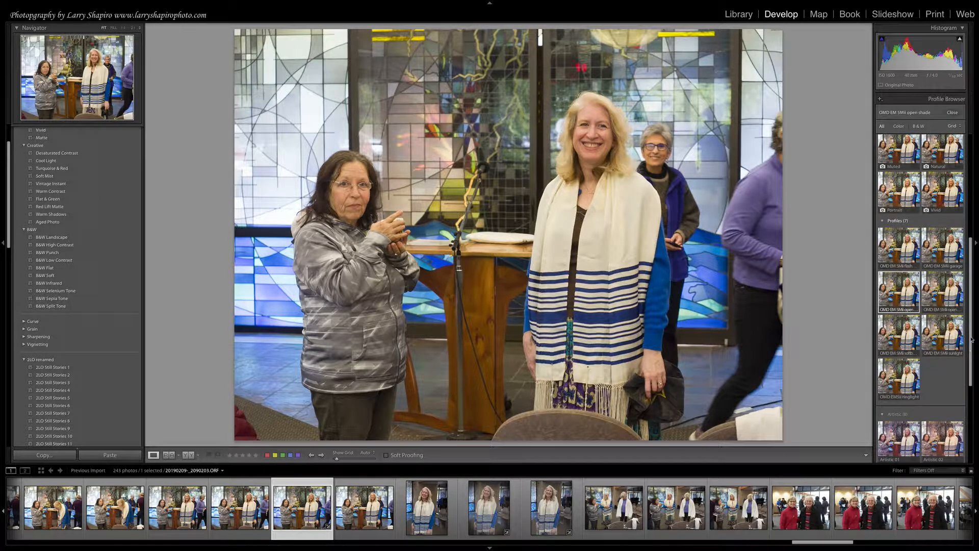
pyautogui.moveTo(971, 339); pyautogui.dragTo(971, 416)
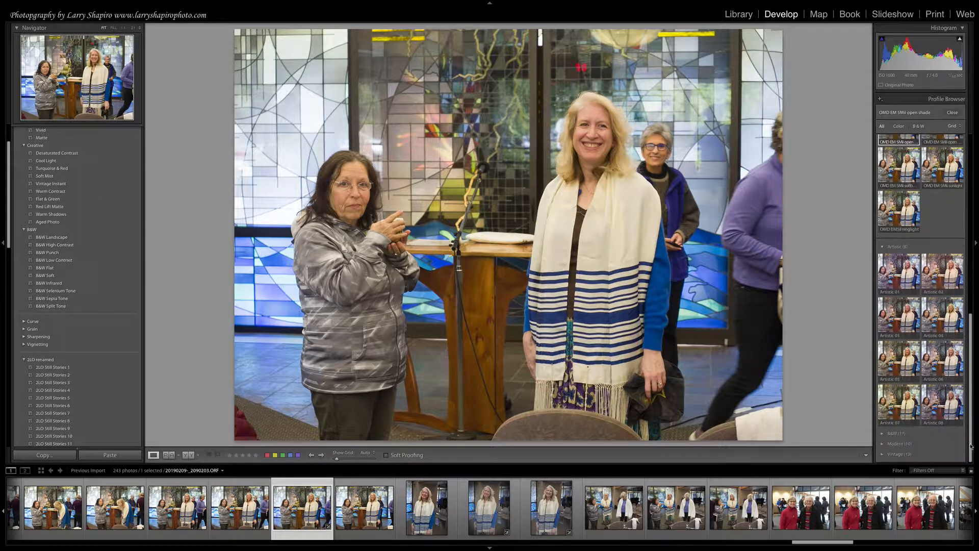
pyautogui.click(891, 272)
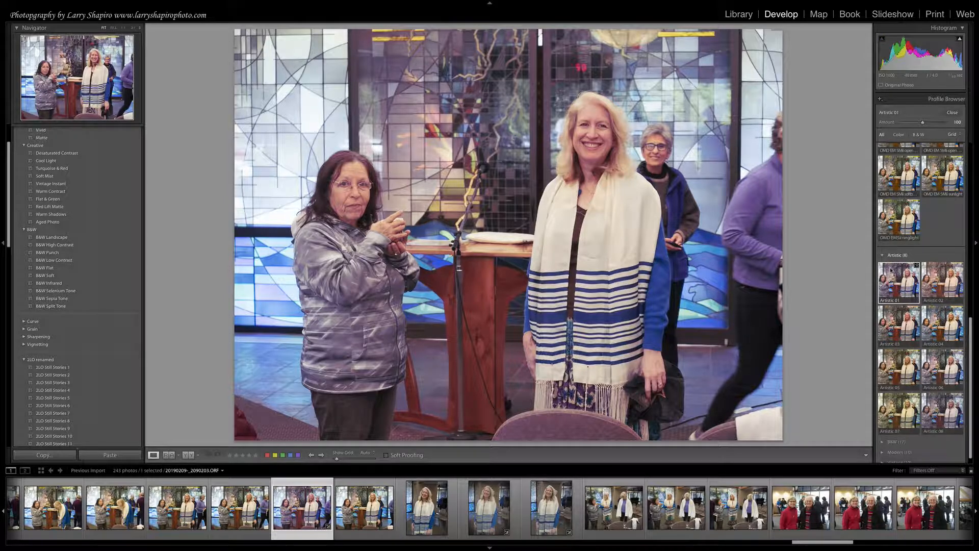
# Try the Artistic 02, 03, 04, 06, 05 and 08 profiles in turn, finishing with Artistic 07.
pyautogui.click(937, 275)
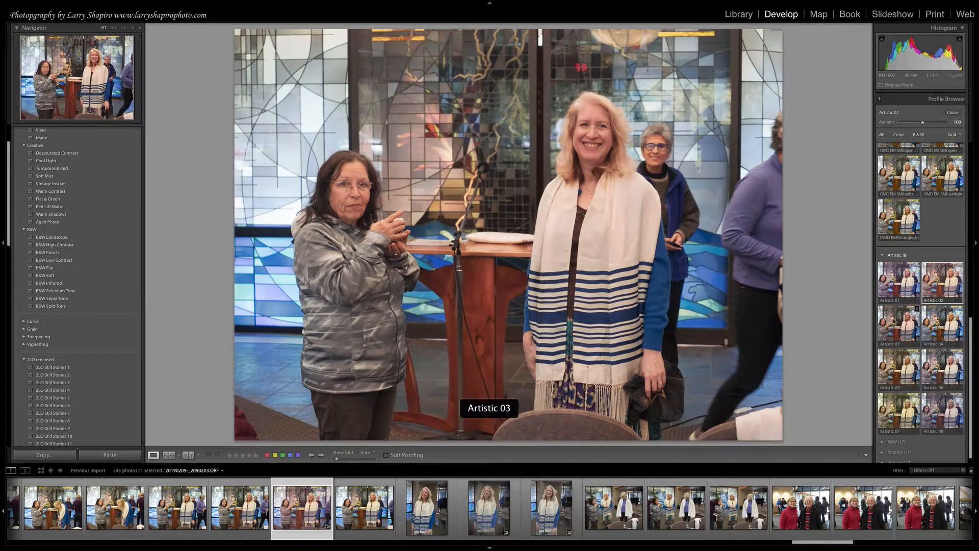
pyautogui.click(898, 320)
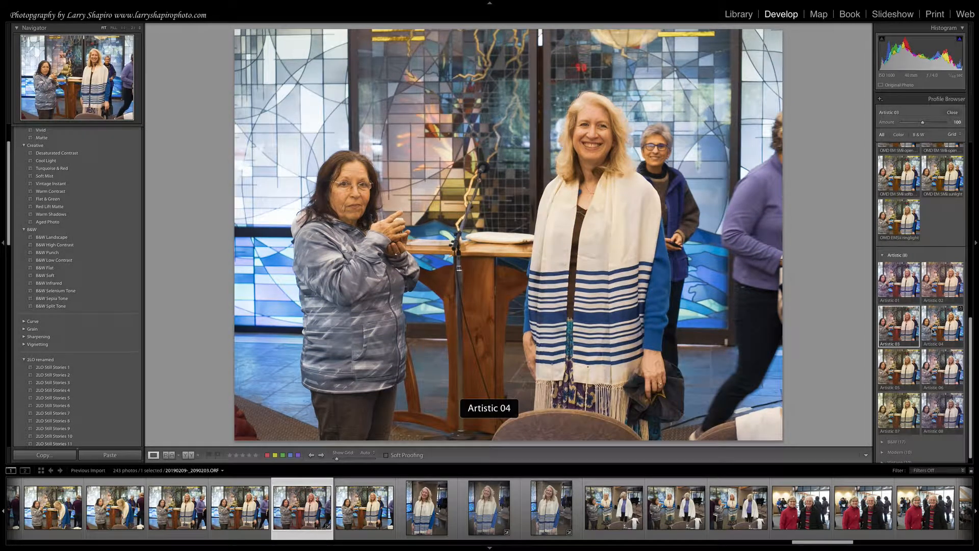
pyautogui.click(938, 330)
pyautogui.click(947, 370)
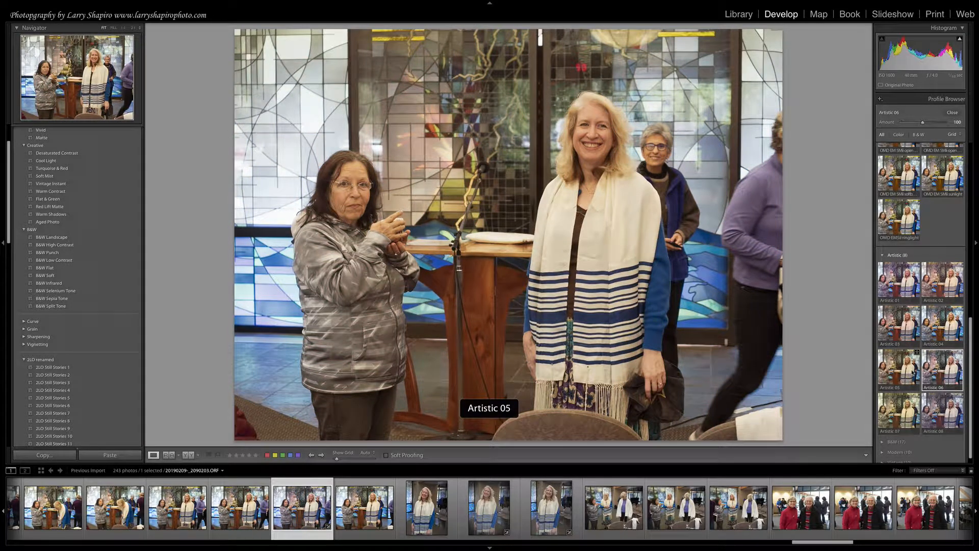
pyautogui.click(903, 366)
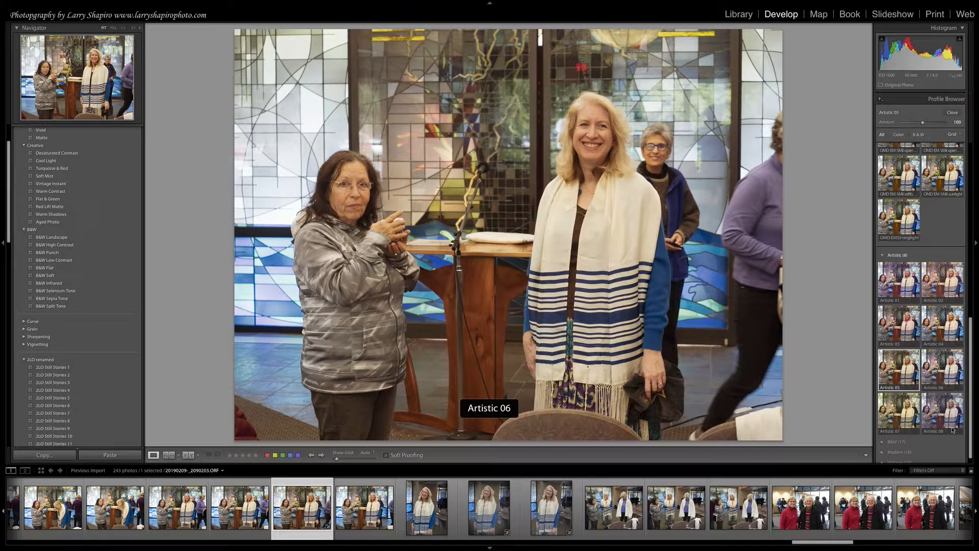
pyautogui.click(938, 415)
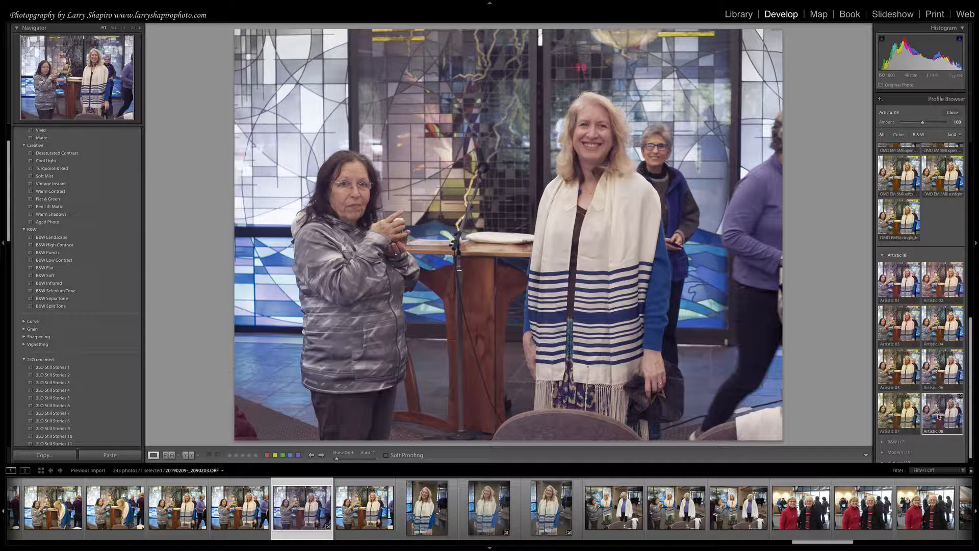
pyautogui.click(900, 426)
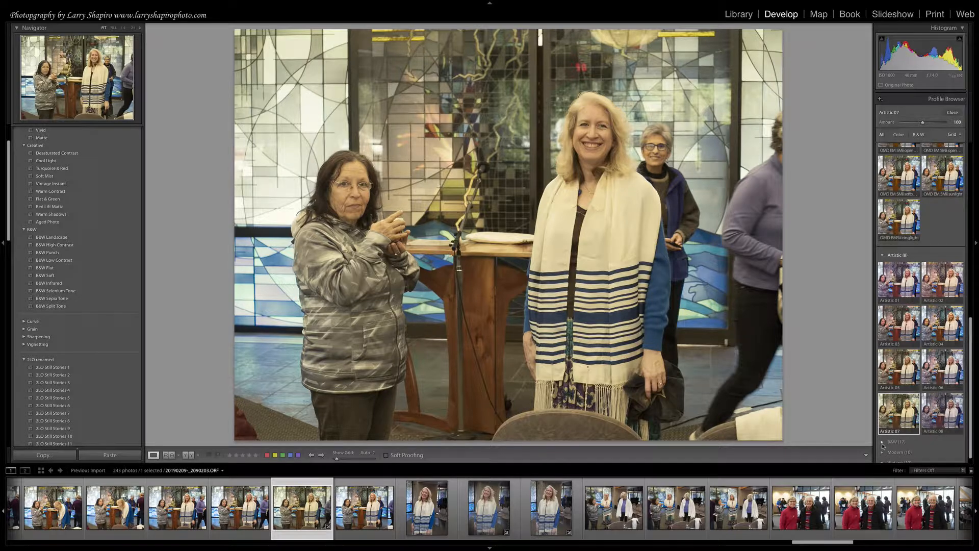
# Expand the B&W and Modern profile groups to examine their thumbnails.
pyautogui.click(883, 443)
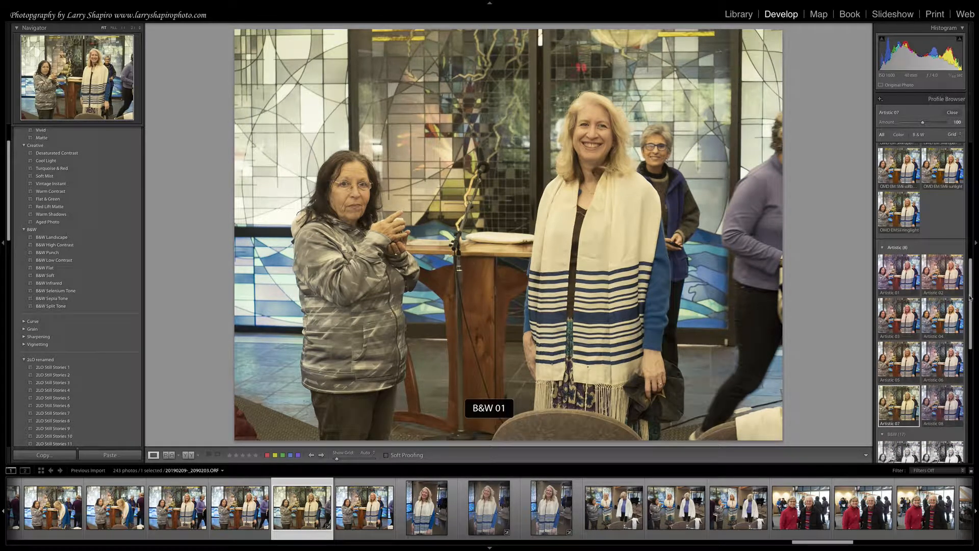
pyautogui.moveTo(970, 298); pyautogui.dragTo(970, 409)
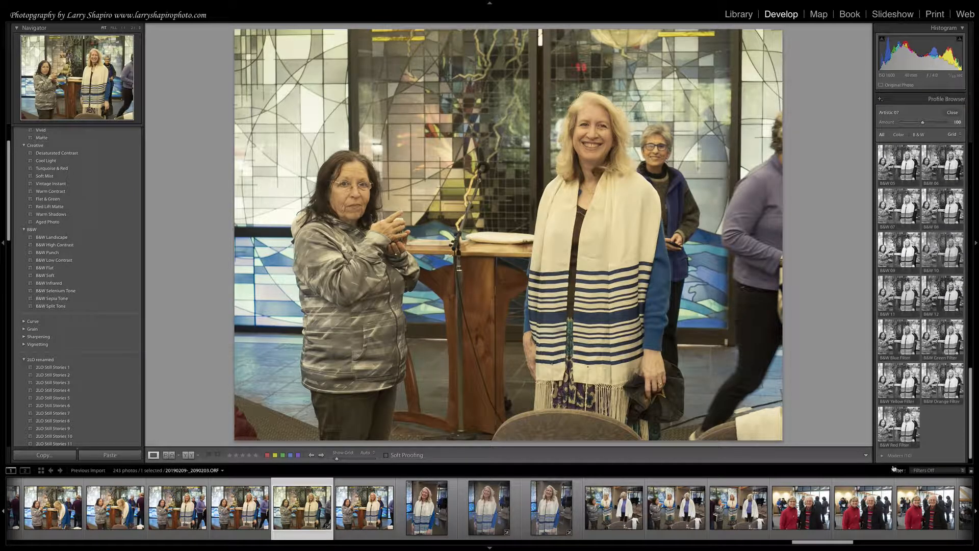
pyautogui.click(881, 456)
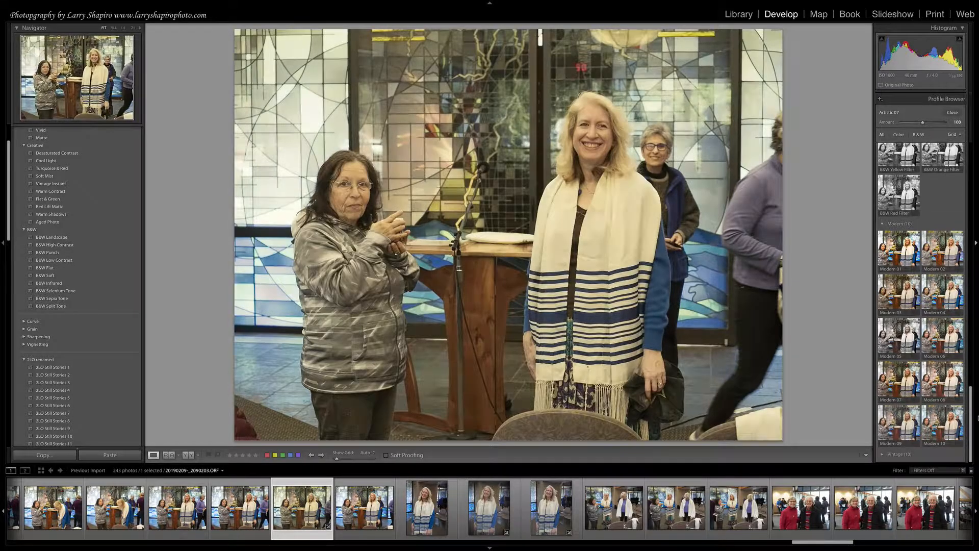
# Expand the Vintage profile group and examine its thumbnails.
pyautogui.click(881, 454)
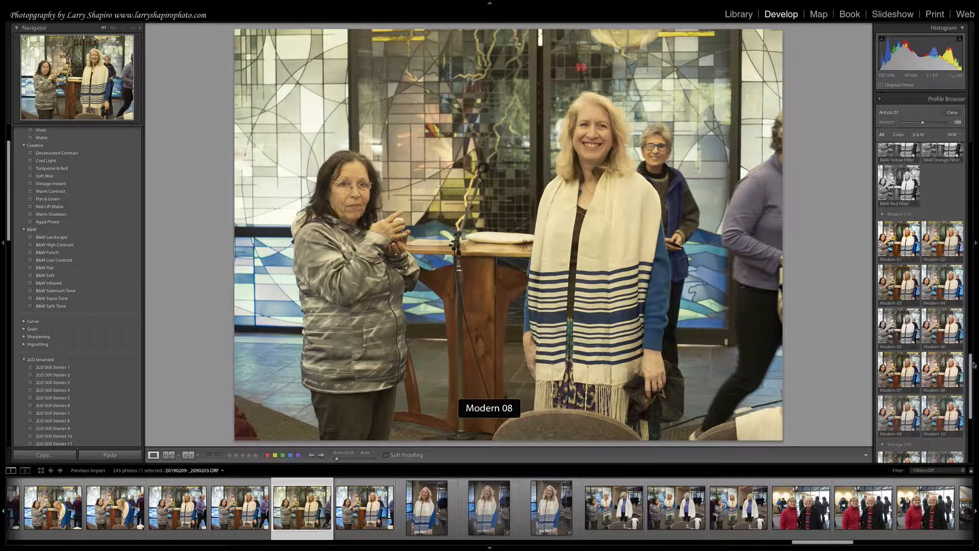
pyautogui.scroll(-5, 967, 363)
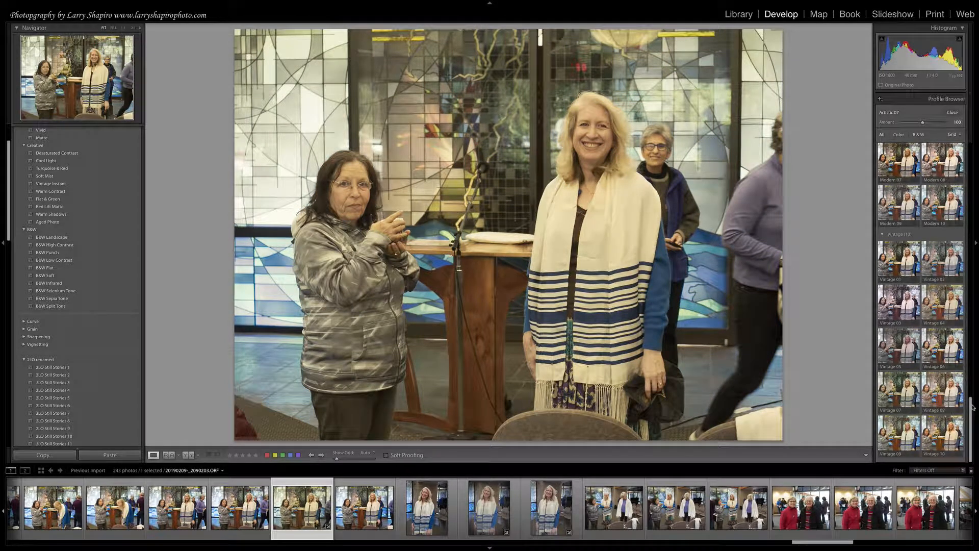
# Collapse the Adobe Raw group, apply the OMD EM 5Mii open shade profile from the Profiles group, and close the Profile Browser.
pyautogui.moveTo(971, 405); pyautogui.dragTo(957, 127)
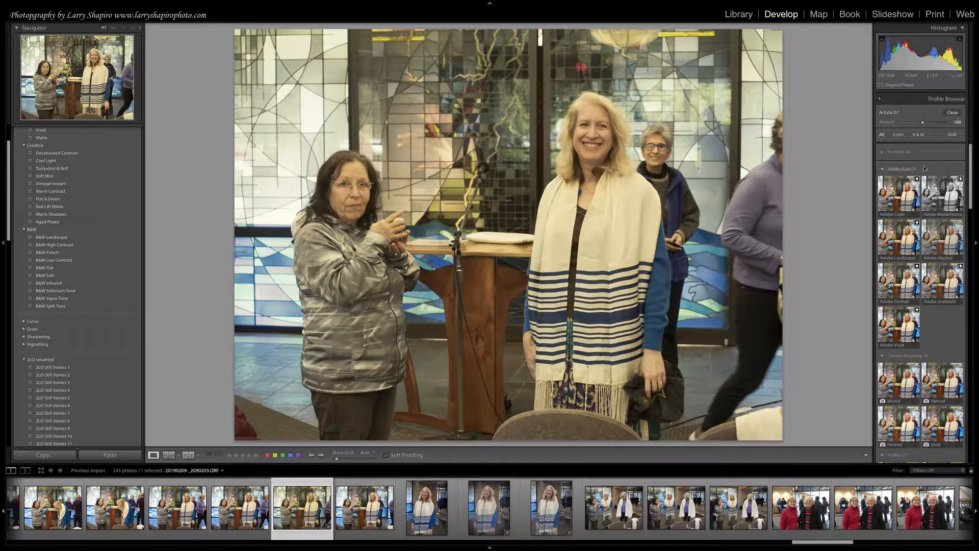
pyautogui.click(882, 170)
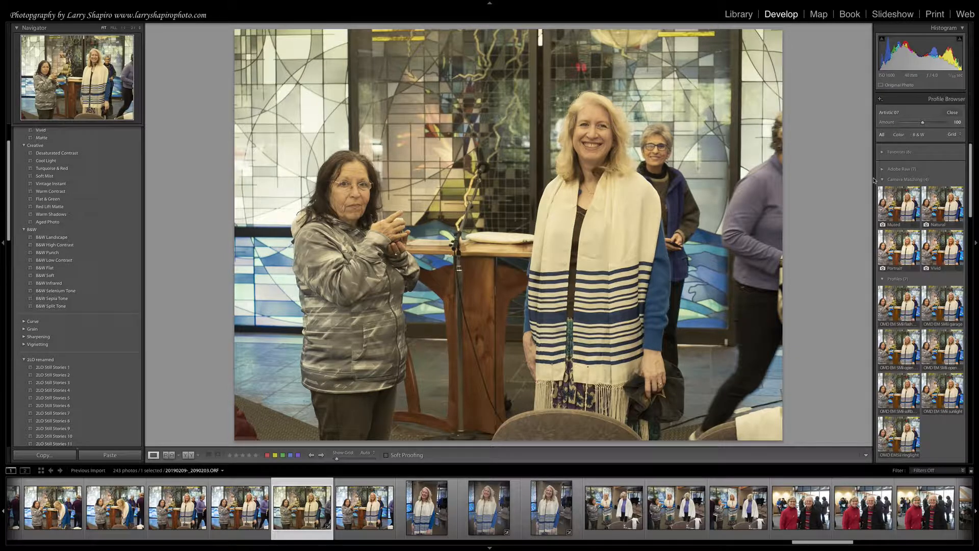
pyautogui.click(908, 356)
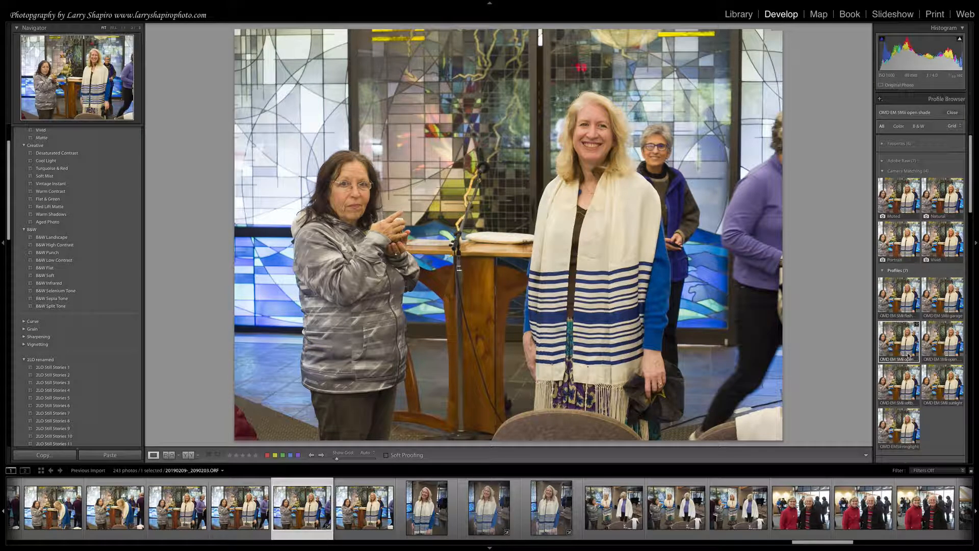
pyautogui.click(952, 113)
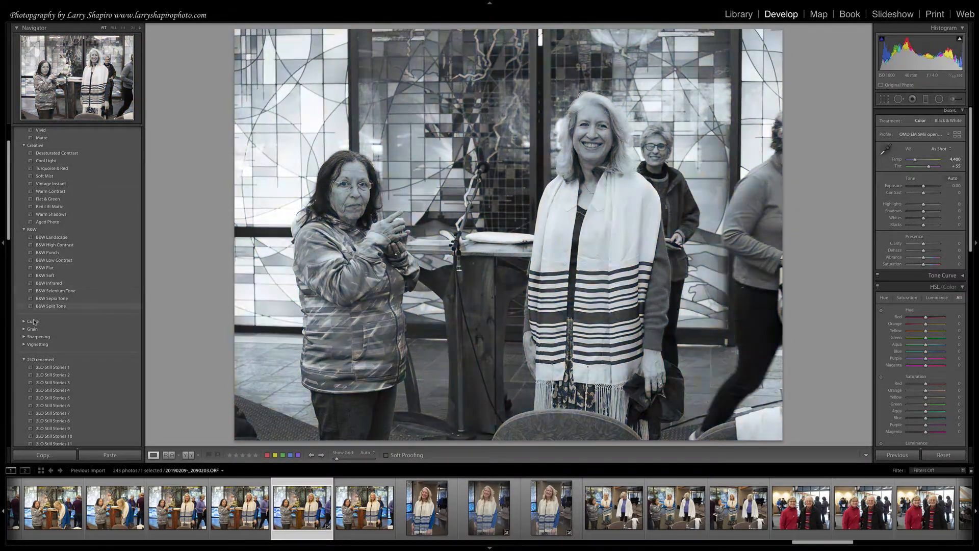
# Preview the B&W Infrared preset on the photo.
pyautogui.click(49, 282)
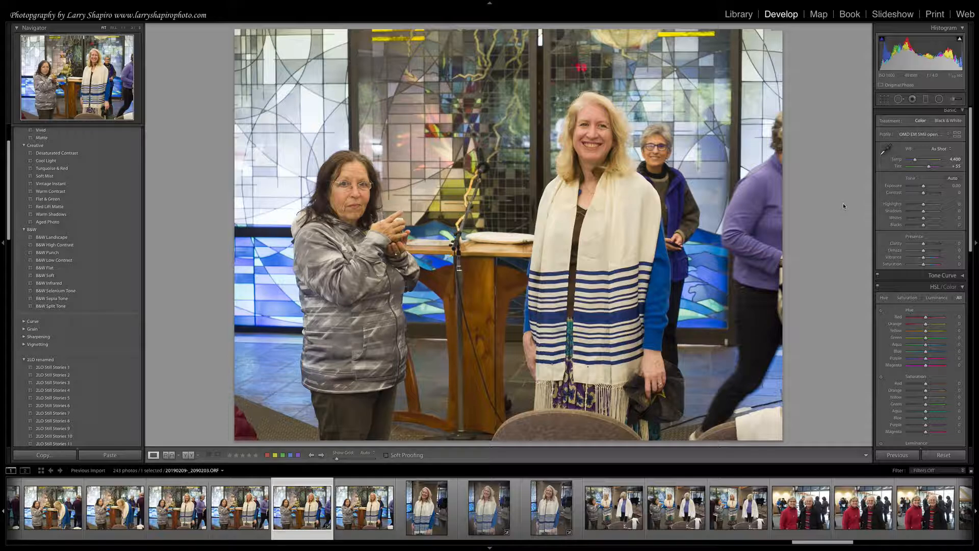
# Switch to the Keynote presentation and go through the Presets slides to the Making Collections slide.
pyautogui.press('super+Tab')
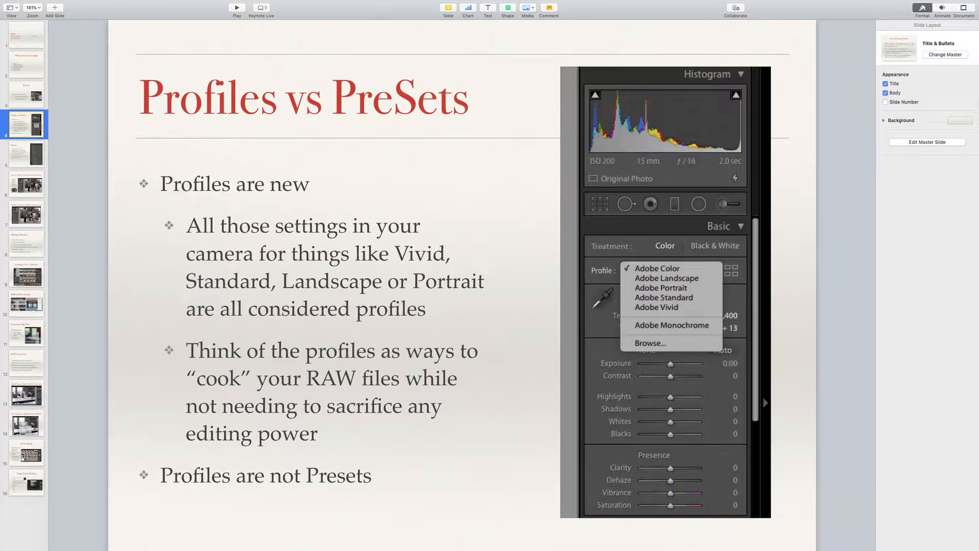
pyautogui.click(27, 156)
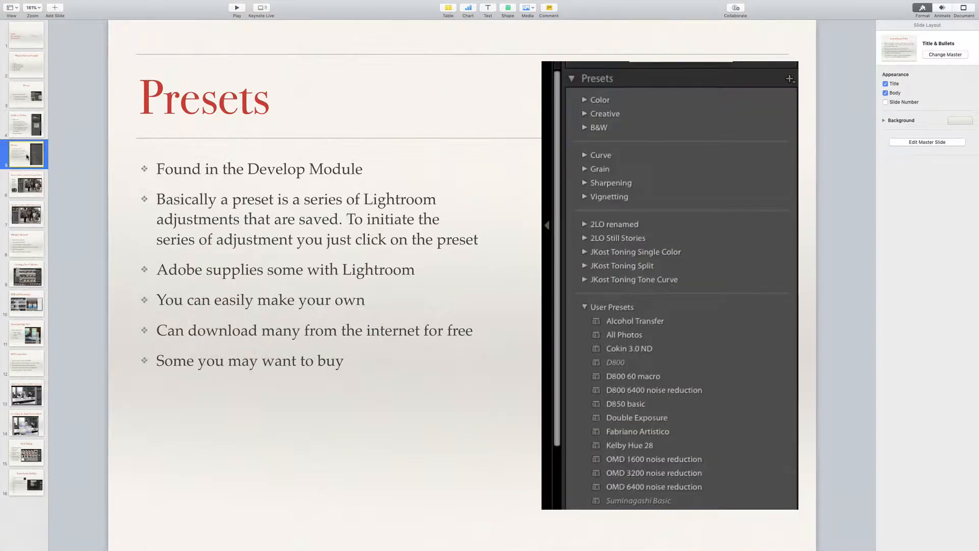
pyautogui.click(28, 185)
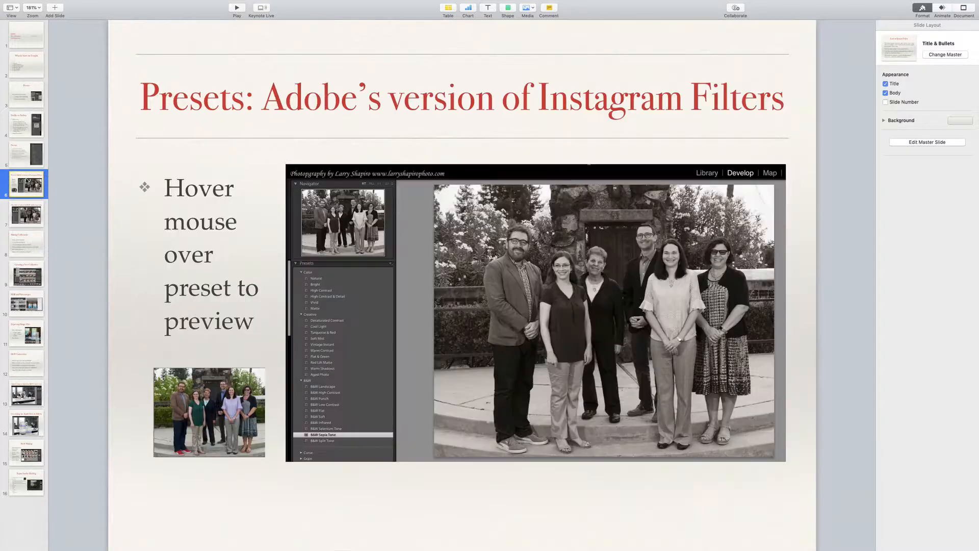
pyautogui.click(31, 245)
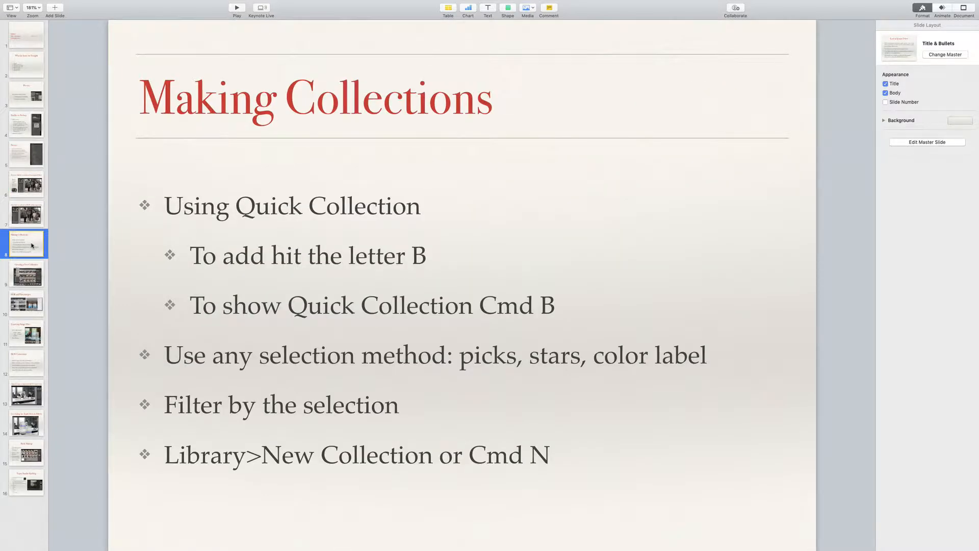
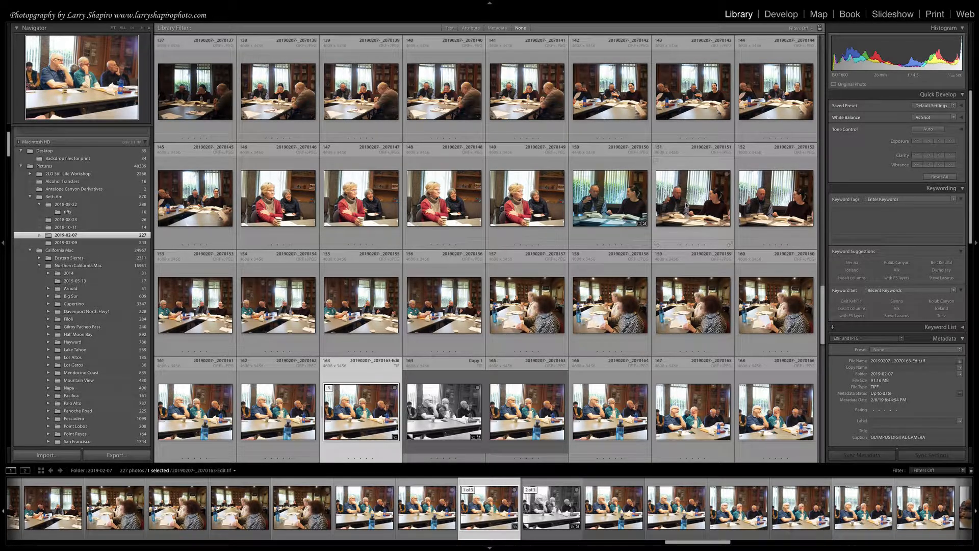
# Add photos 20190207-_2070151 and 20190207-_2070149 to the Quick Collection.
pyautogui.click(691, 220)
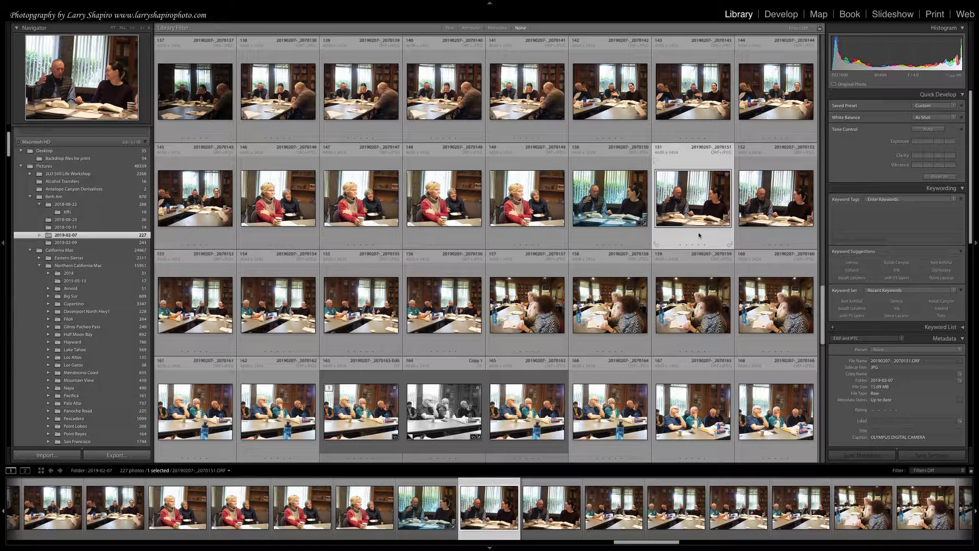
pyautogui.press('b')
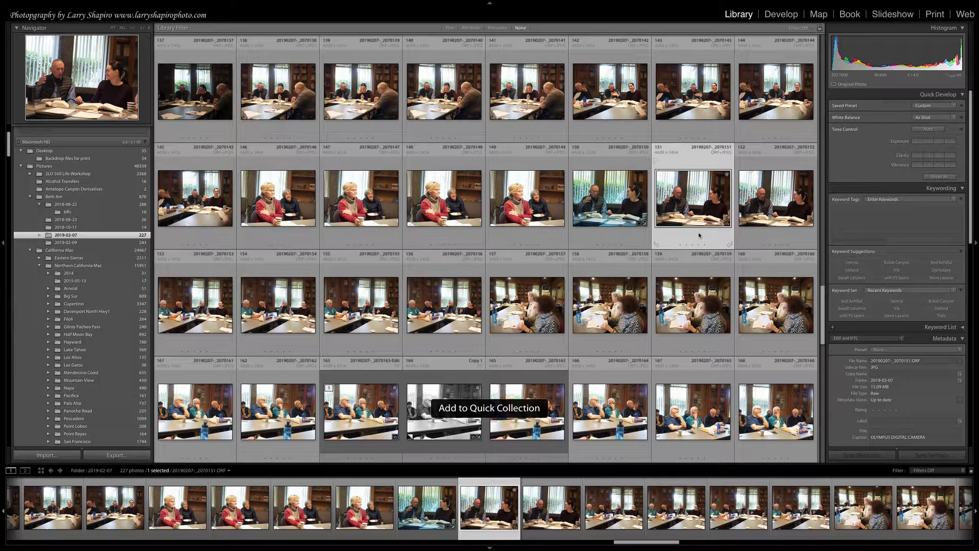
pyautogui.click(549, 221)
pyautogui.press('b')
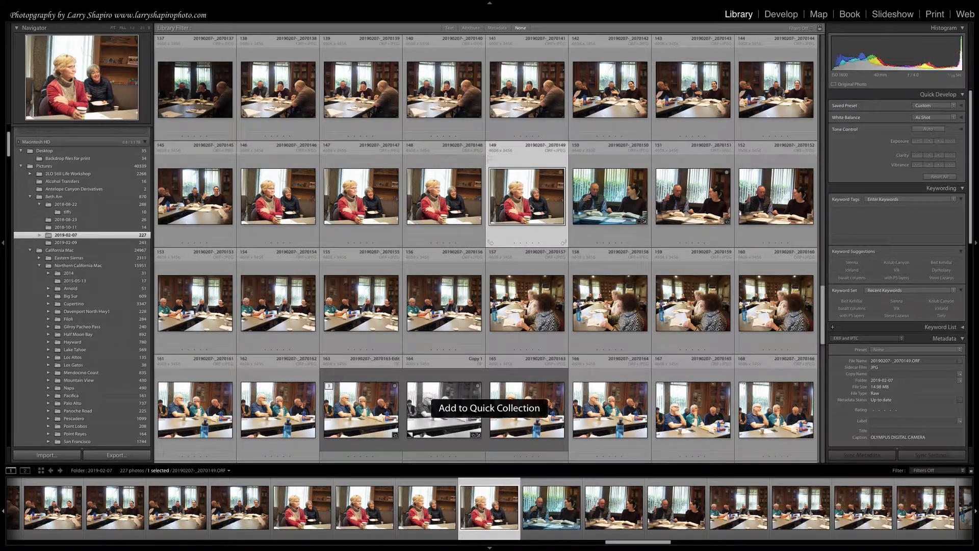
# Remove the edited TIFF 20190207-_2070163-Edit from the Quick Collection.
pyautogui.scroll(-2, 559, 233)
pyautogui.scroll(-1, 560, 233)
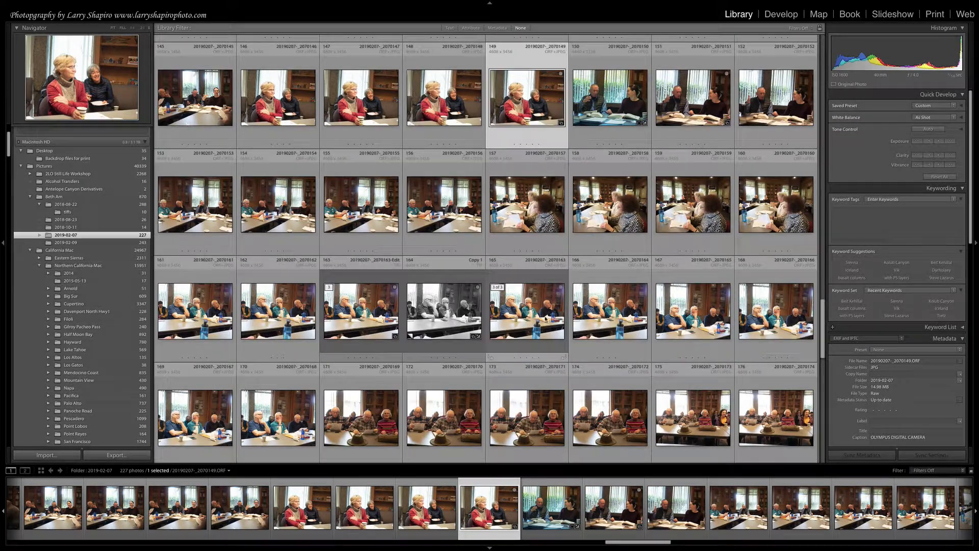
pyautogui.click(523, 313)
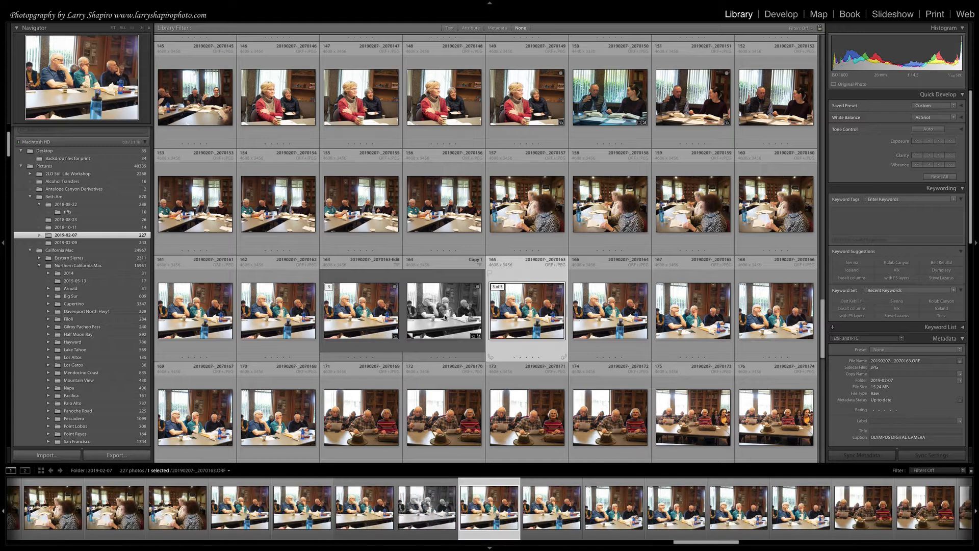
pyautogui.click(391, 321)
pyautogui.press('b')
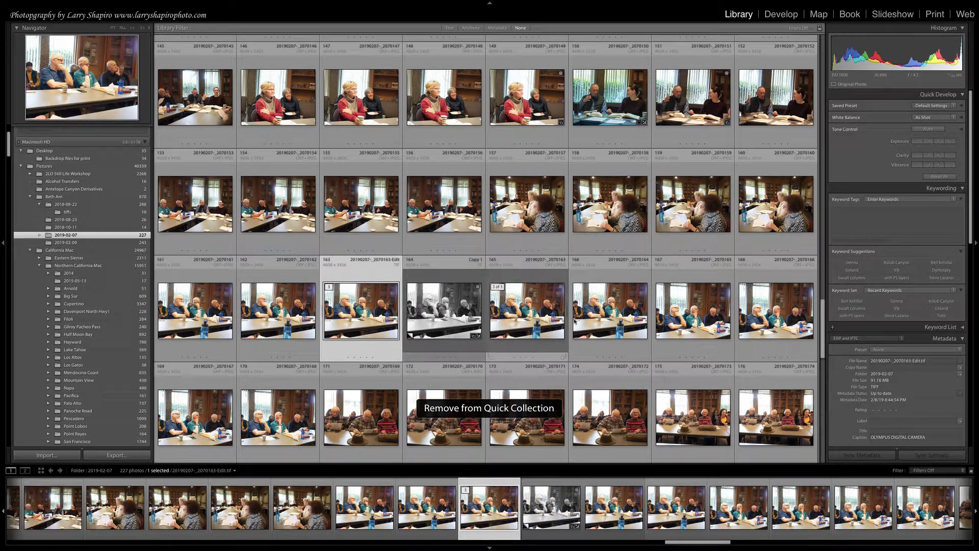
# Add photos 20190207-_2070171 and 20190207-_2070203 to the Quick Collection.
pyautogui.scroll(-3, 593, 346)
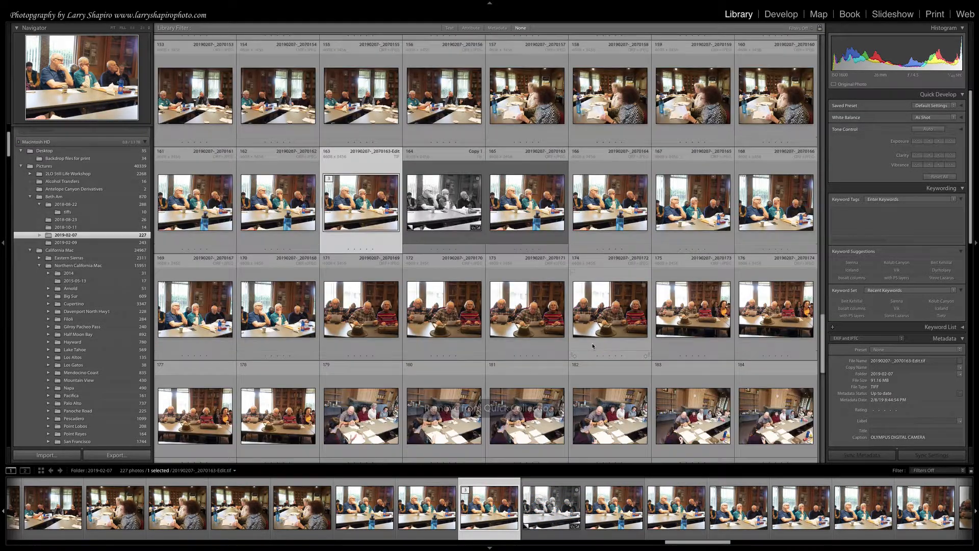
pyautogui.click(550, 320)
pyautogui.press('b')
pyautogui.scroll(-3, 550, 320)
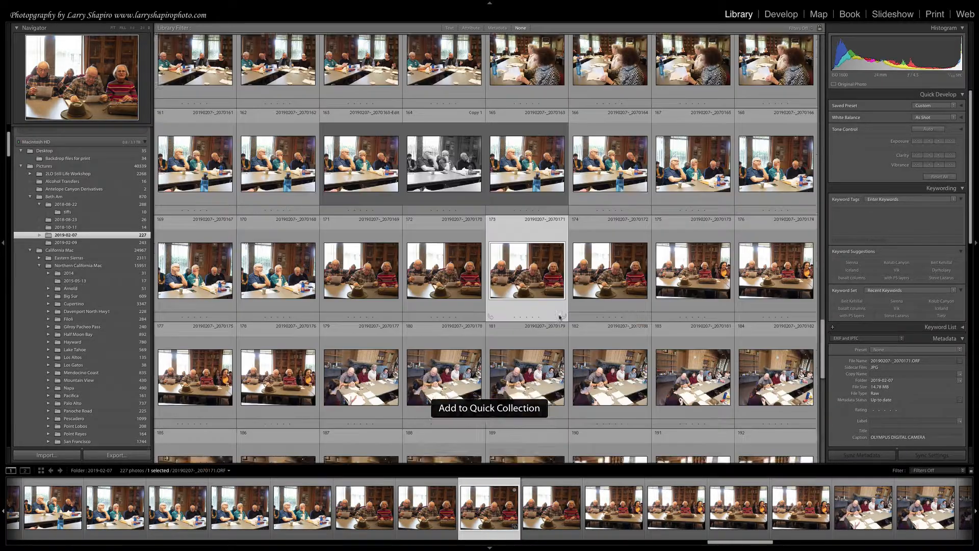
pyautogui.scroll(-3, 548, 391)
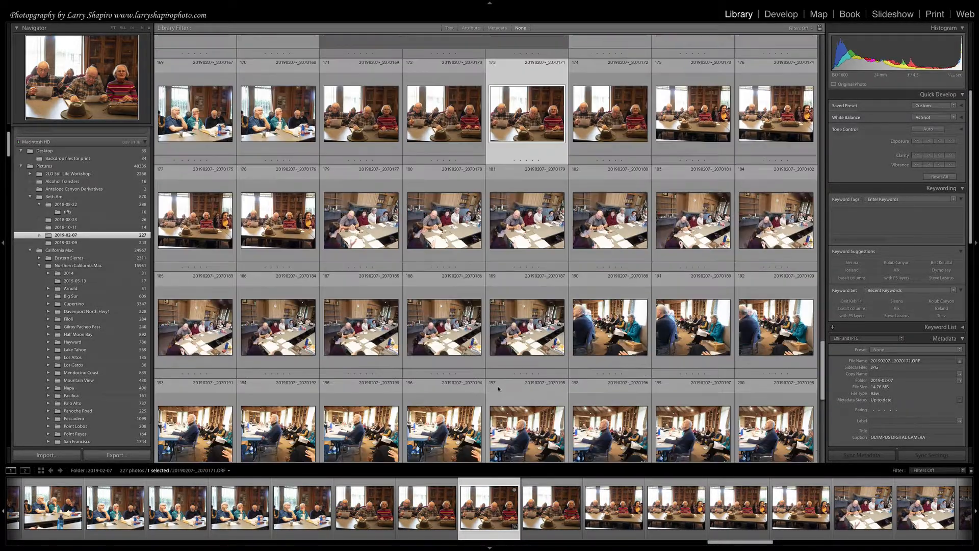
pyautogui.scroll(-2, 569, 352)
pyautogui.scroll(-2, 568, 351)
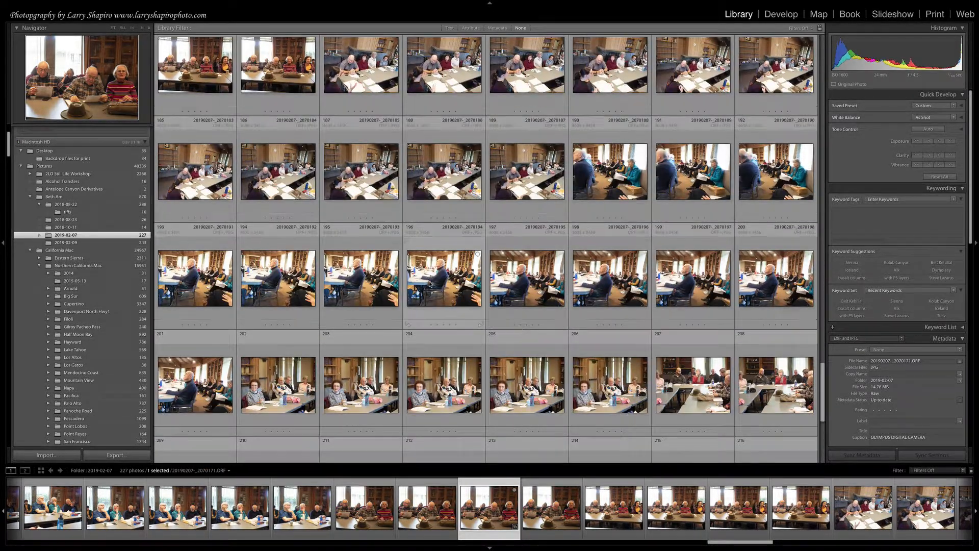
pyautogui.click(526, 385)
pyautogui.press('b')
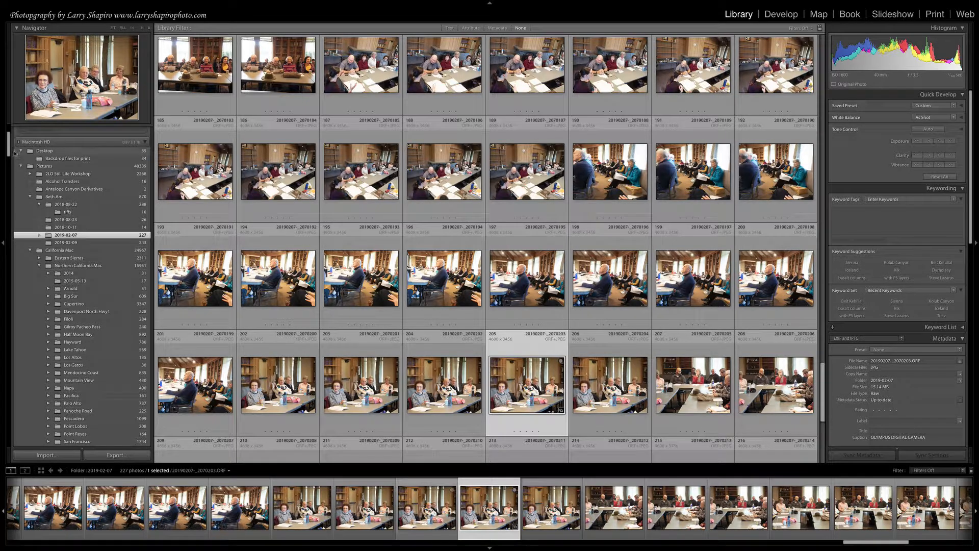
# Show the Quick Collection and select its last four photos, from 20190207-_2070151 through 20190207-_2070203.
pyautogui.moveTo(7, 142); pyautogui.dragTo(7, 128)
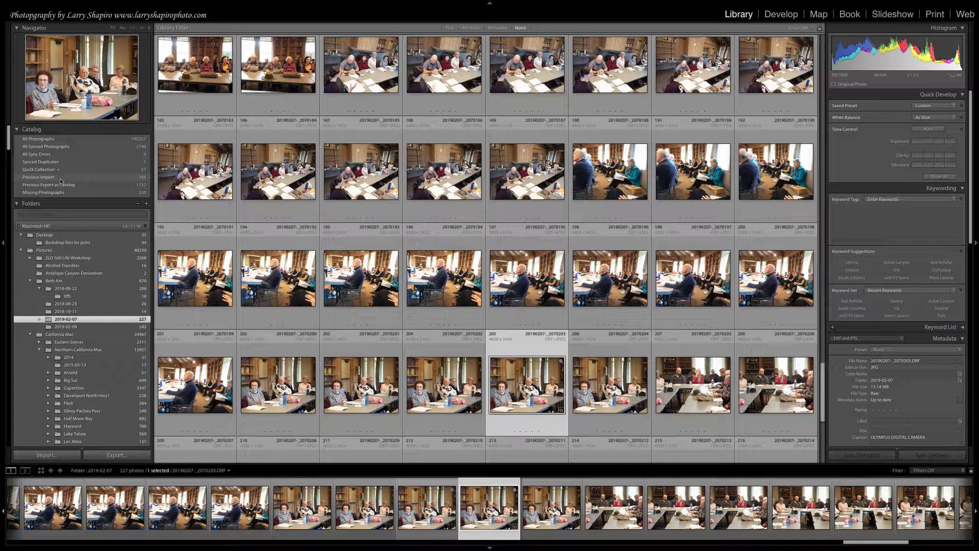
pyautogui.press('super+b')
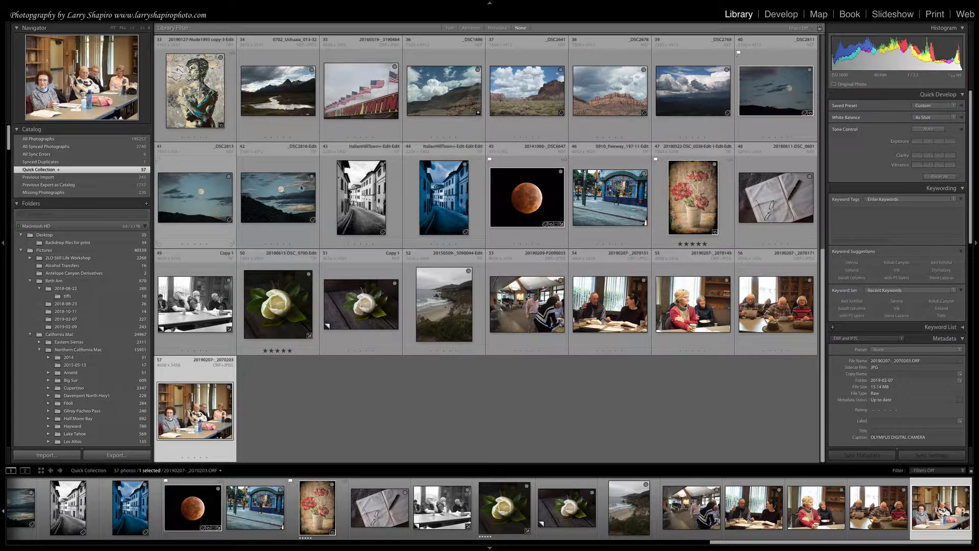
pyautogui.click(514, 290)
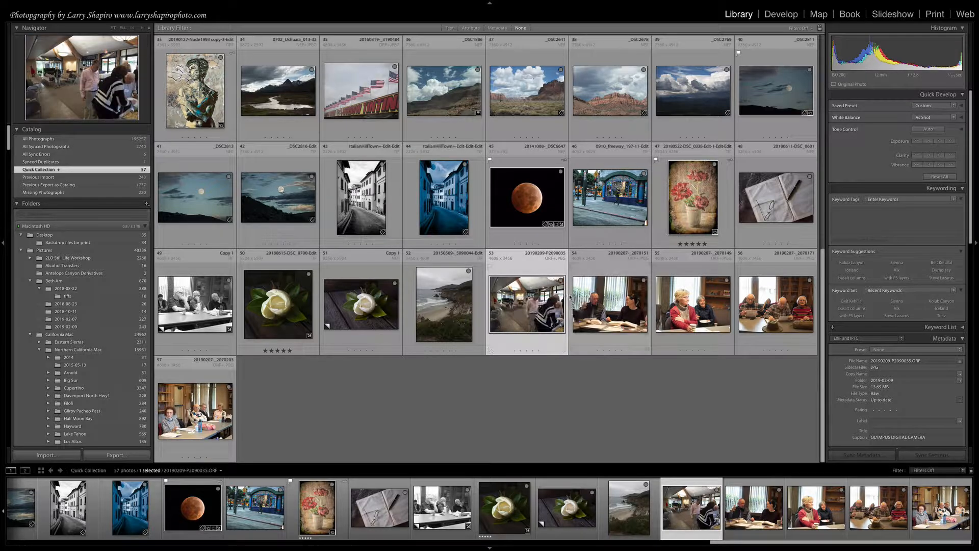
pyautogui.click(622, 294)
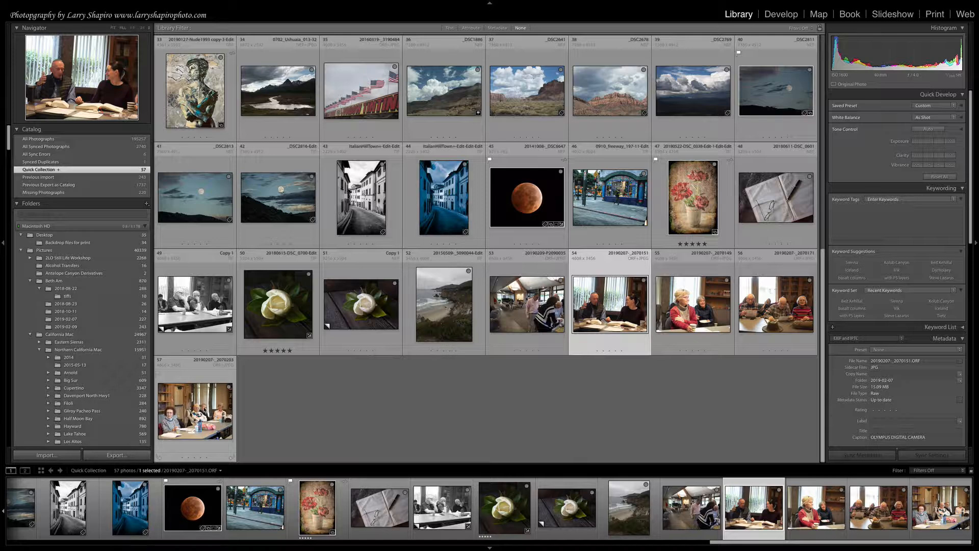
pyautogui.keyDown('shift'); pyautogui.click(199, 408); pyautogui.keyUp('shift')
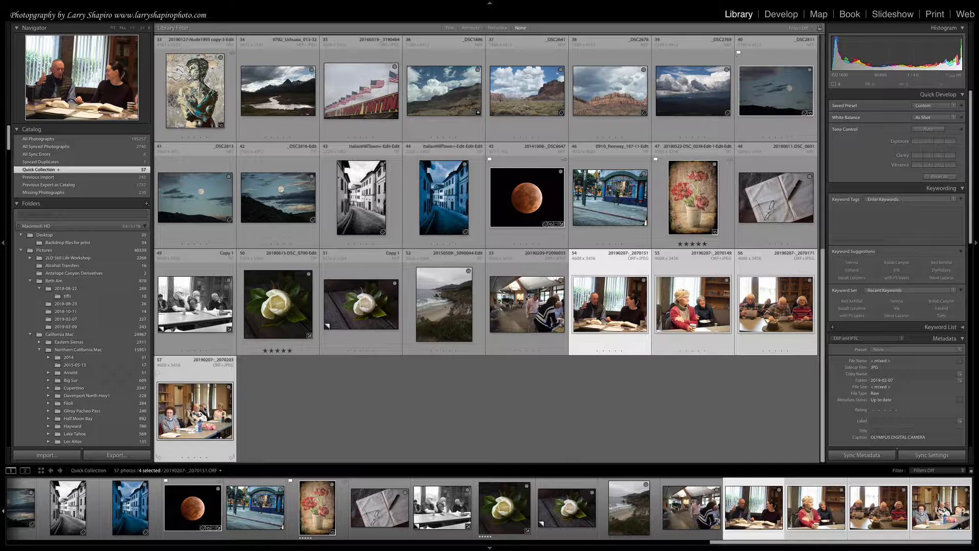
# Create a collection named Talmud Study that includes the selected photos as new virtual copies.
pyautogui.click(198, 3)
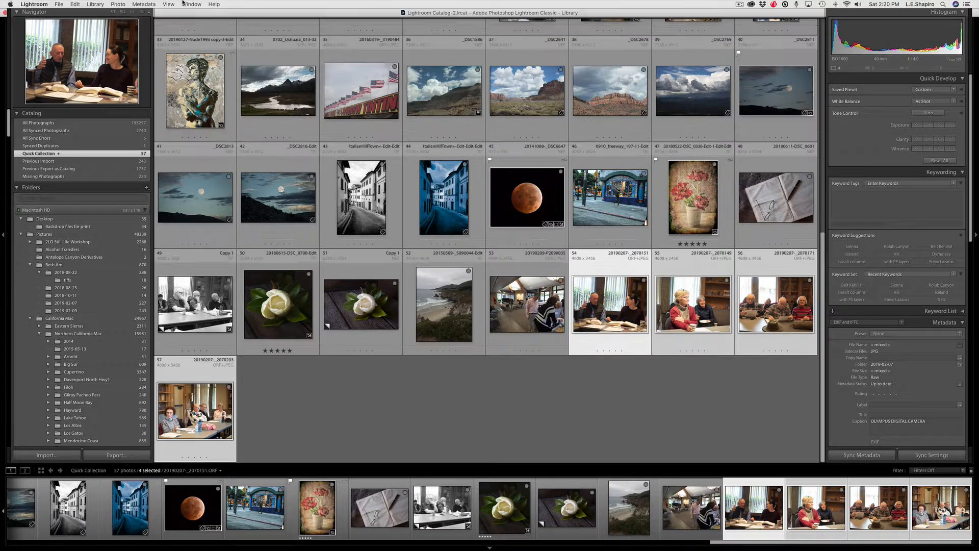
pyautogui.click(94, 4)
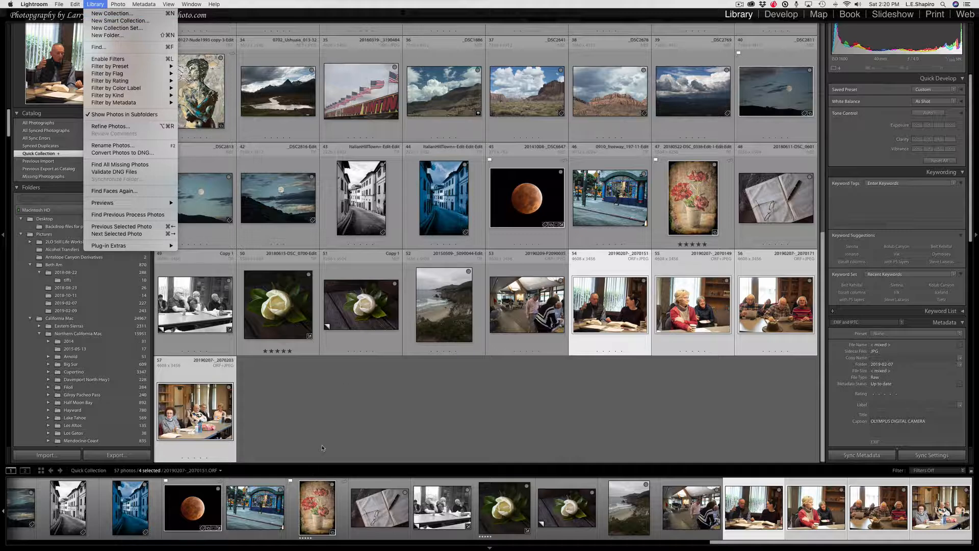
pyautogui.press('super+n')
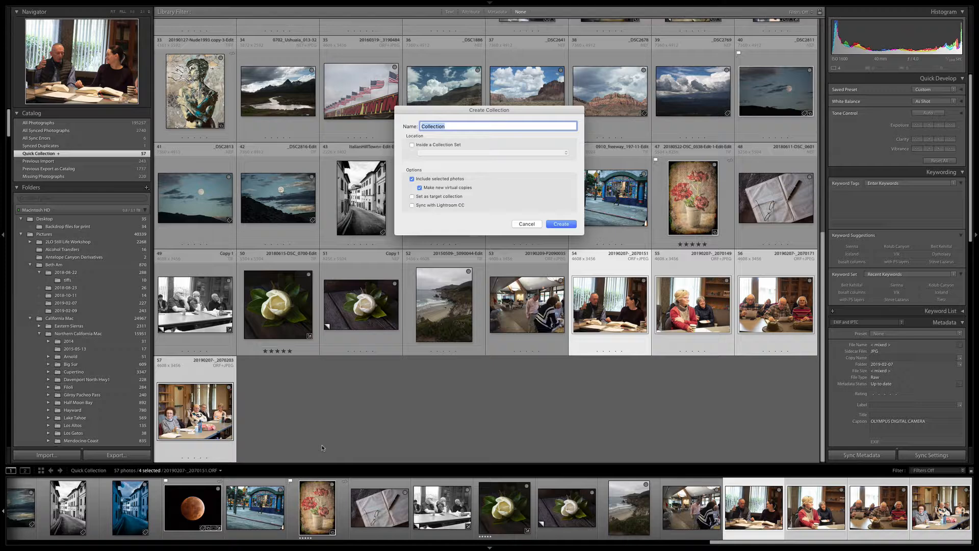
pyautogui.write('Talmud Study')
pyautogui.click(420, 188)
pyautogui.click(561, 225)
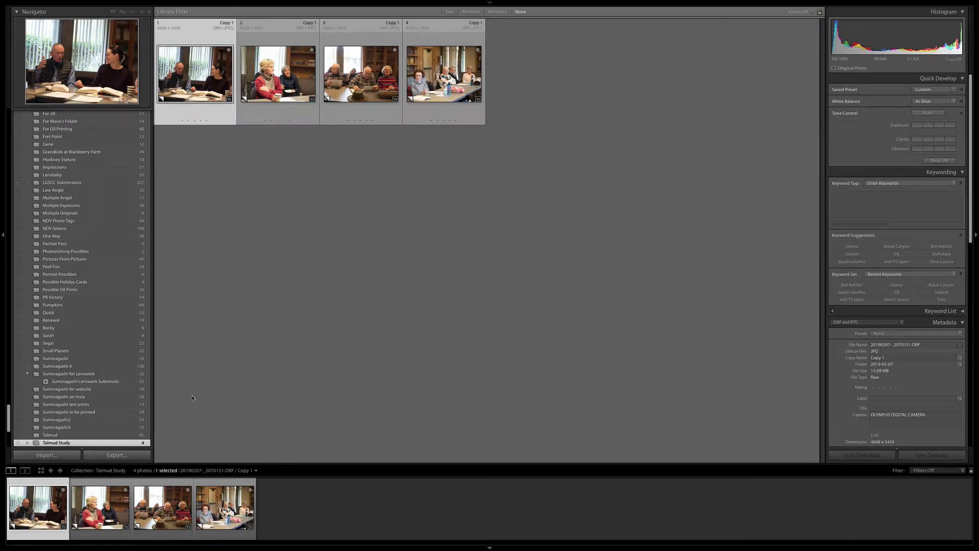
# Look through the catalog's folder and collection lists to find the existing collection sets.
pyautogui.scroll(3, 79, 324)
pyautogui.scroll(10, 78, 325)
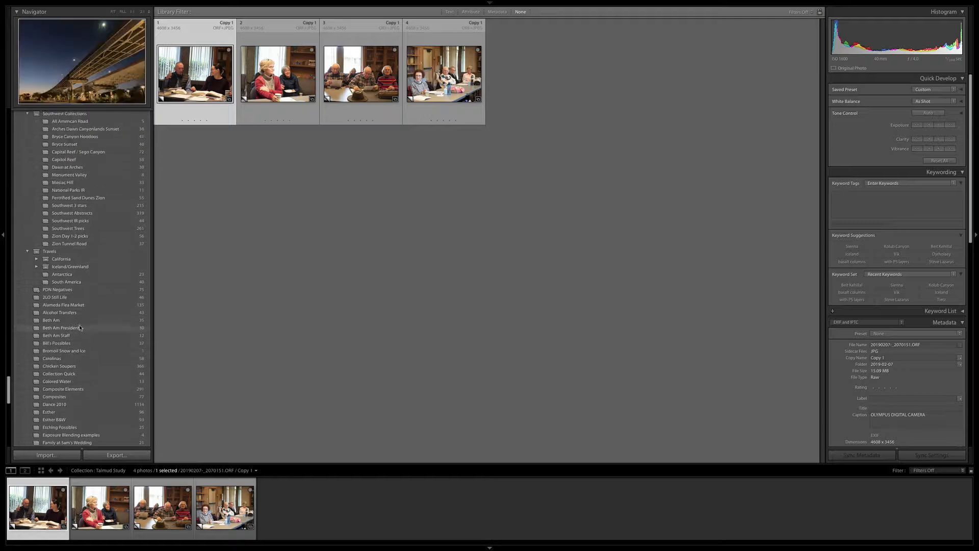
pyautogui.scroll(10, 79, 325)
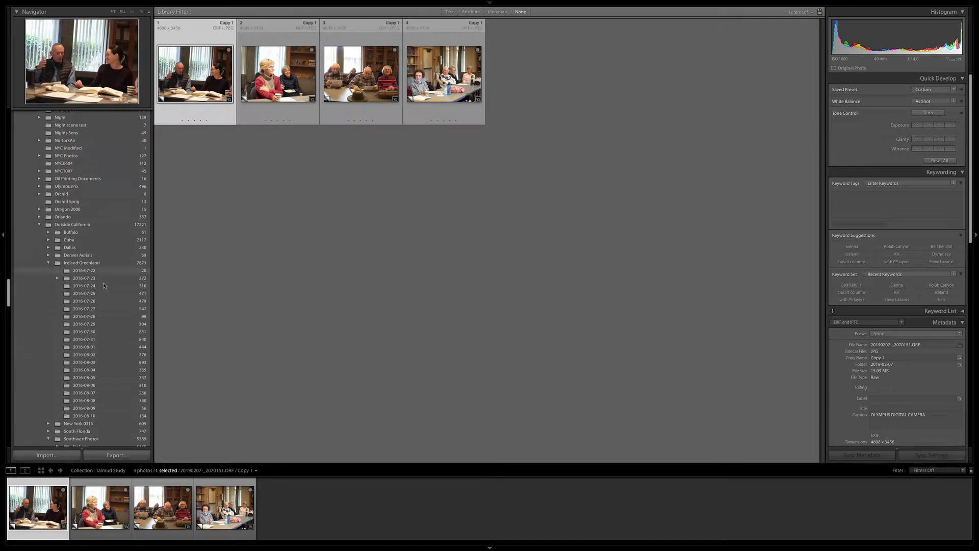
pyautogui.scroll(-10, 105, 287)
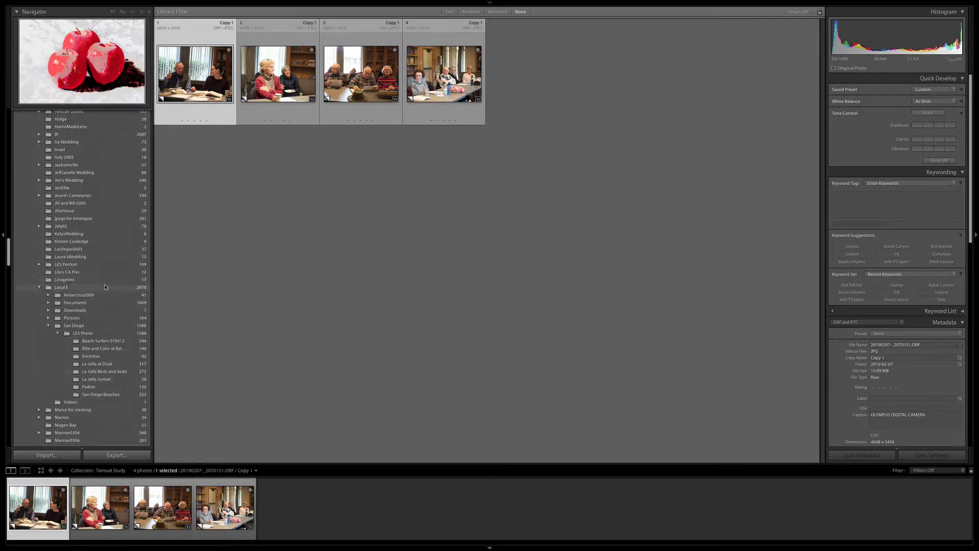
pyautogui.scroll(-4, 105, 287)
pyautogui.scroll(-12, 105, 287)
pyautogui.scroll(-10, 105, 286)
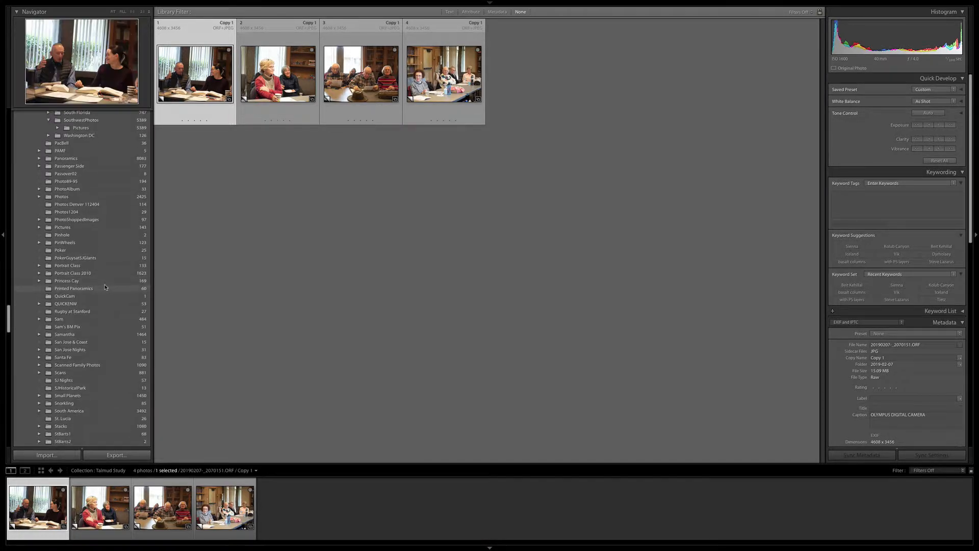
pyautogui.scroll(-10, 23, 321)
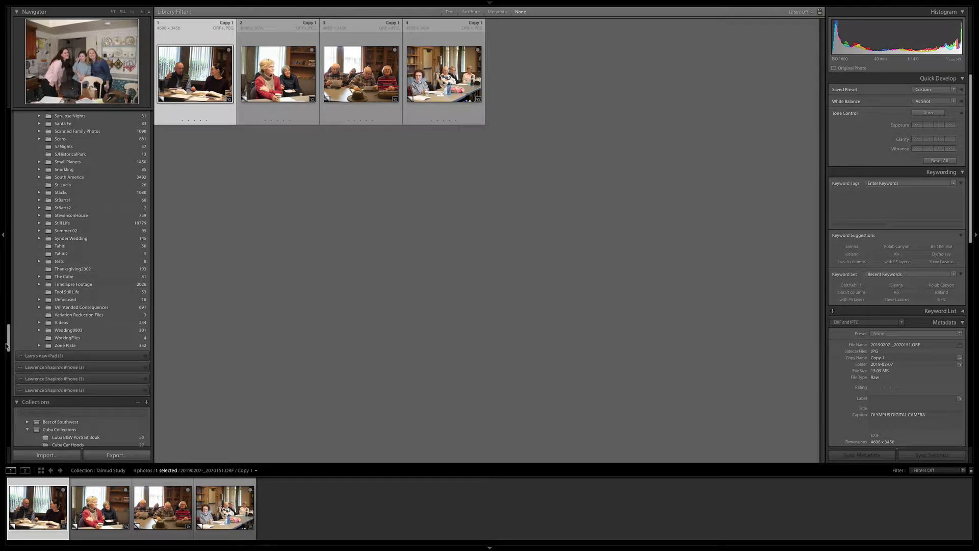
# Collapse the Southwest Collections and Travels sets and open the Talmud Study collection.
pyautogui.moveTo(8, 343); pyautogui.dragTo(12, 388)
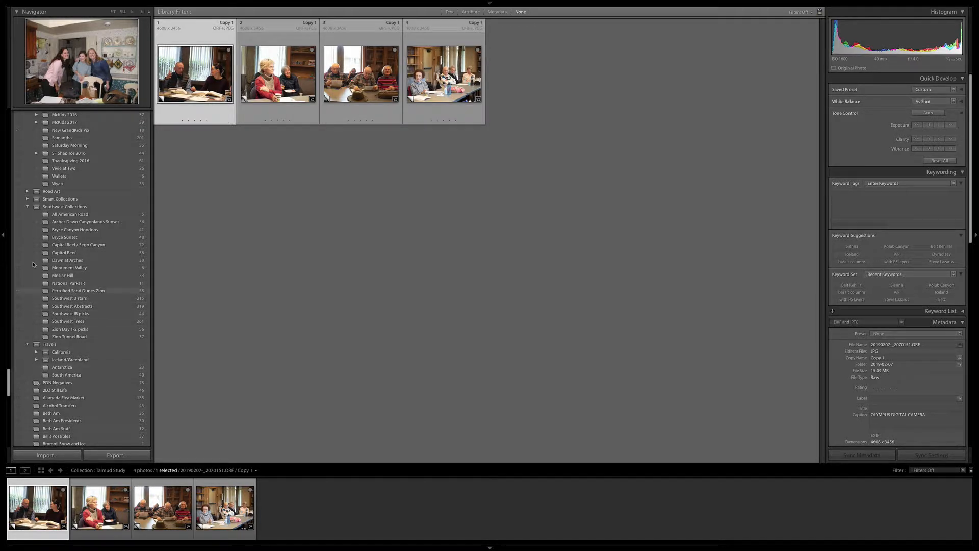
pyautogui.click(28, 207)
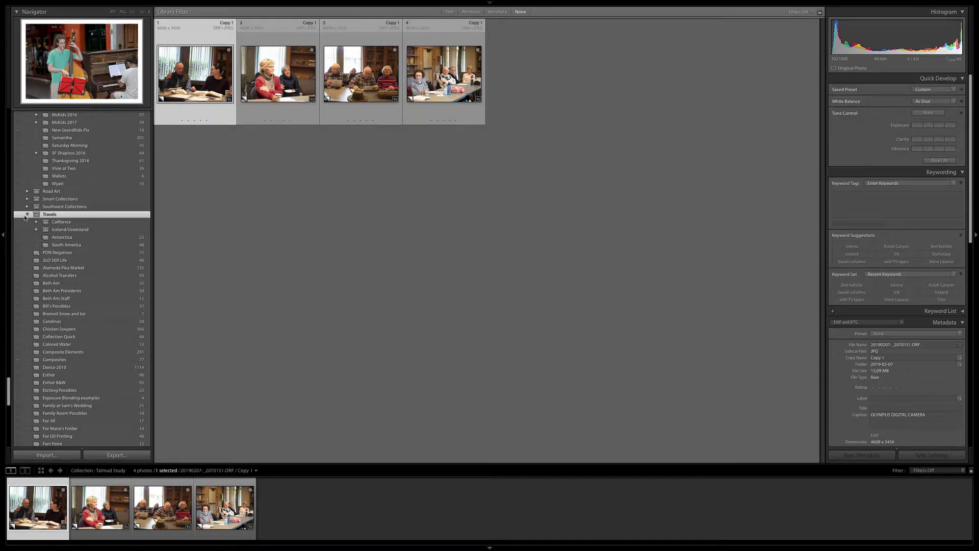
pyautogui.click(26, 216)
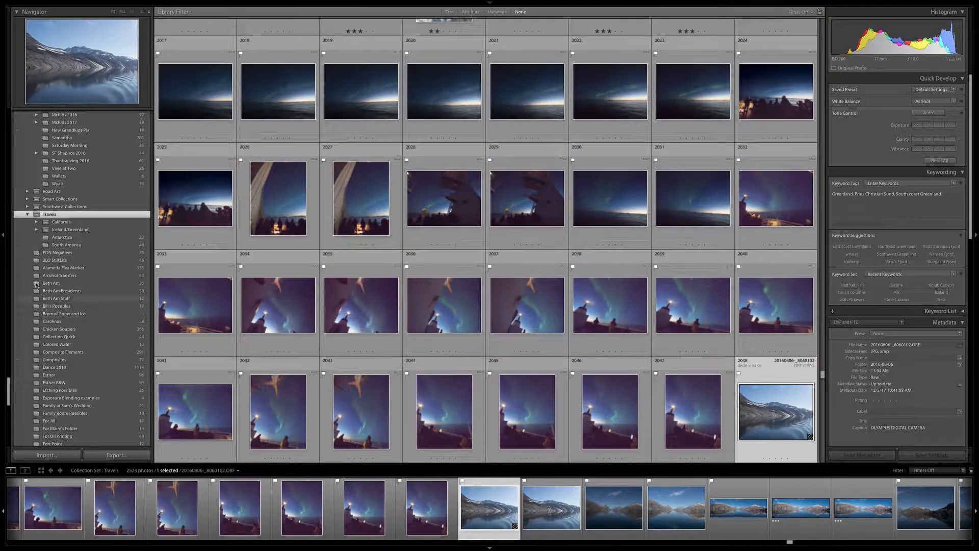
pyautogui.click(28, 215)
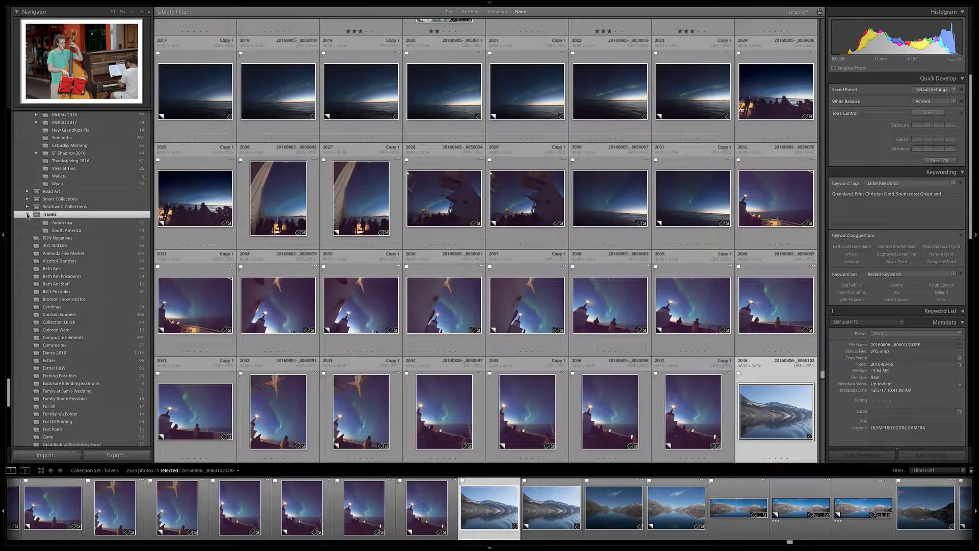
pyautogui.moveTo(10, 393); pyautogui.dragTo(18, 436)
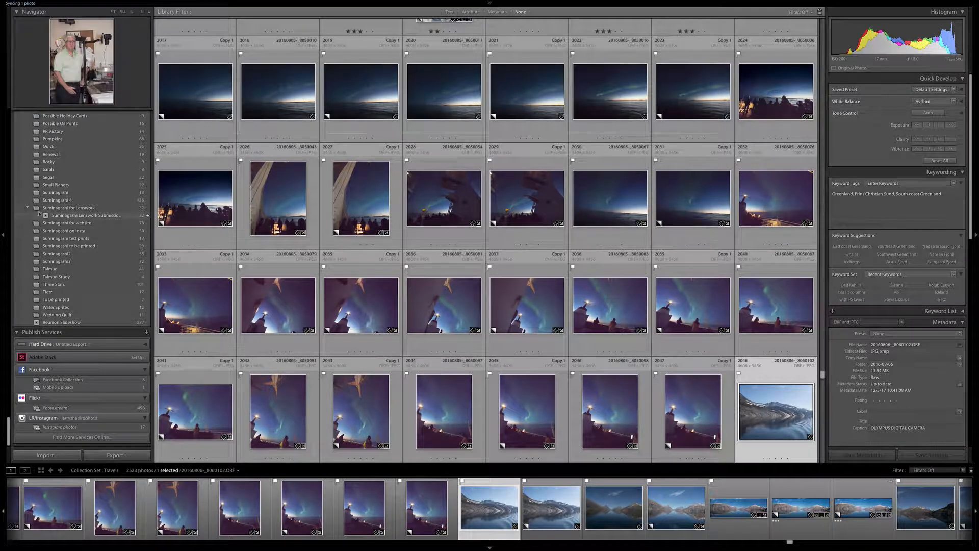
pyautogui.click(70, 278)
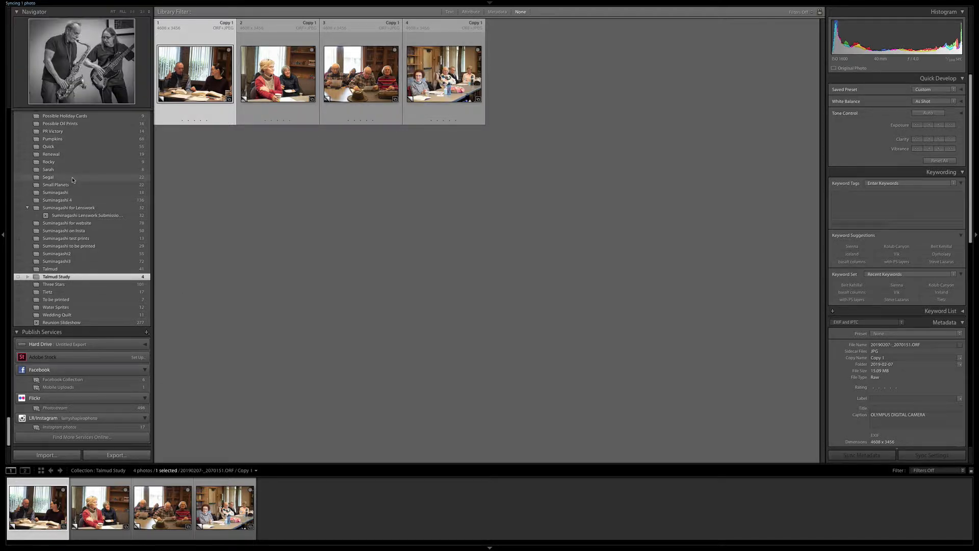
# Add photo 20190207-_2070132 from the 2019-02-07 folder to the Talmud Study collection and open that collection.
pyautogui.scroll(20, 72, 178)
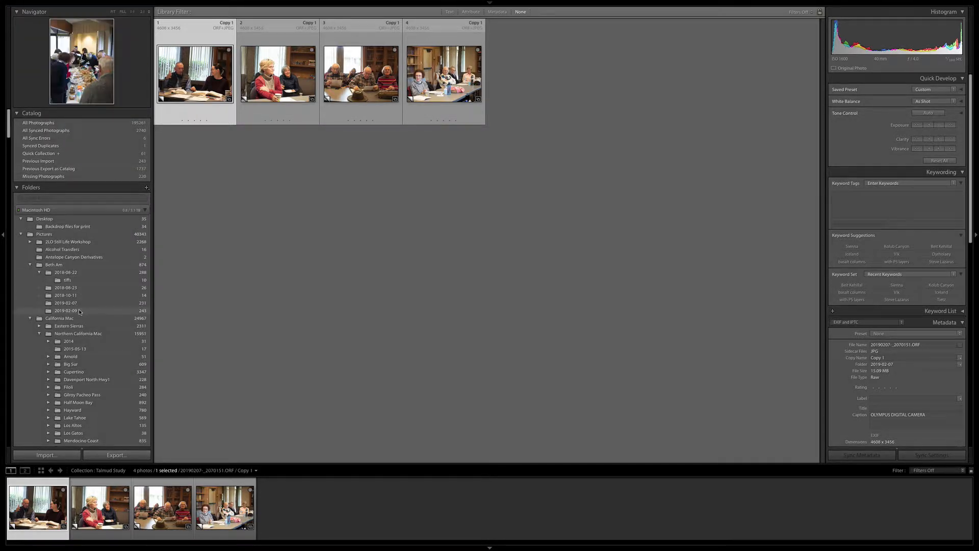
pyautogui.click(72, 303)
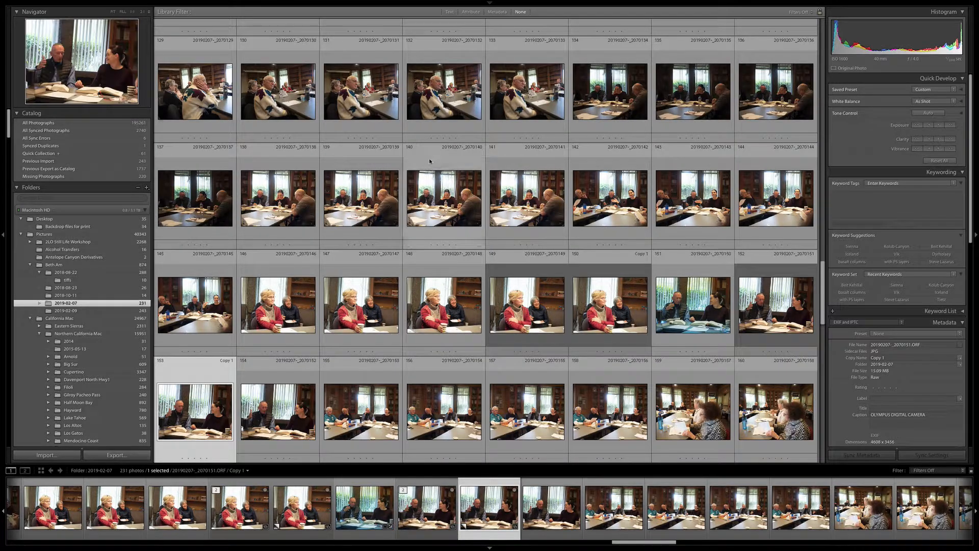
pyautogui.click(447, 97)
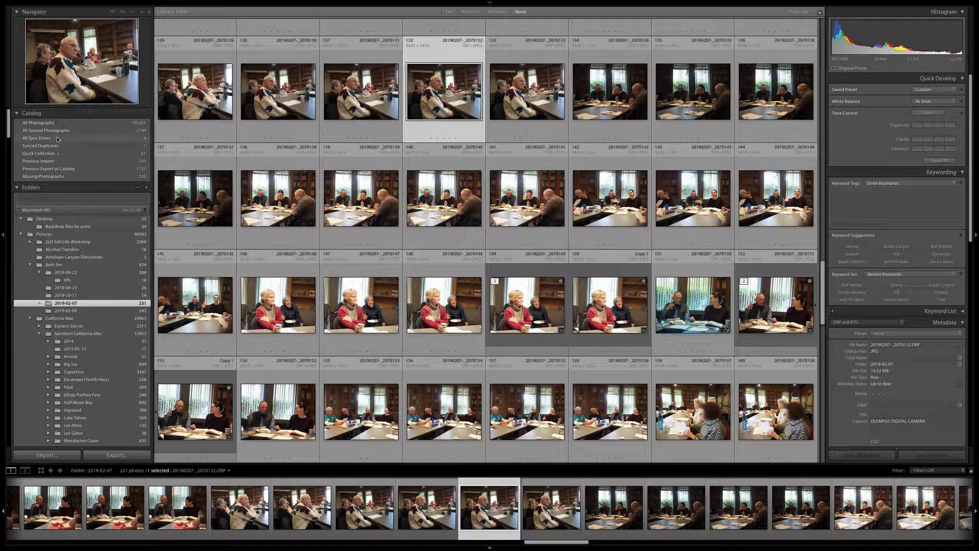
pyautogui.moveTo(9, 113); pyautogui.dragTo(18, 417)
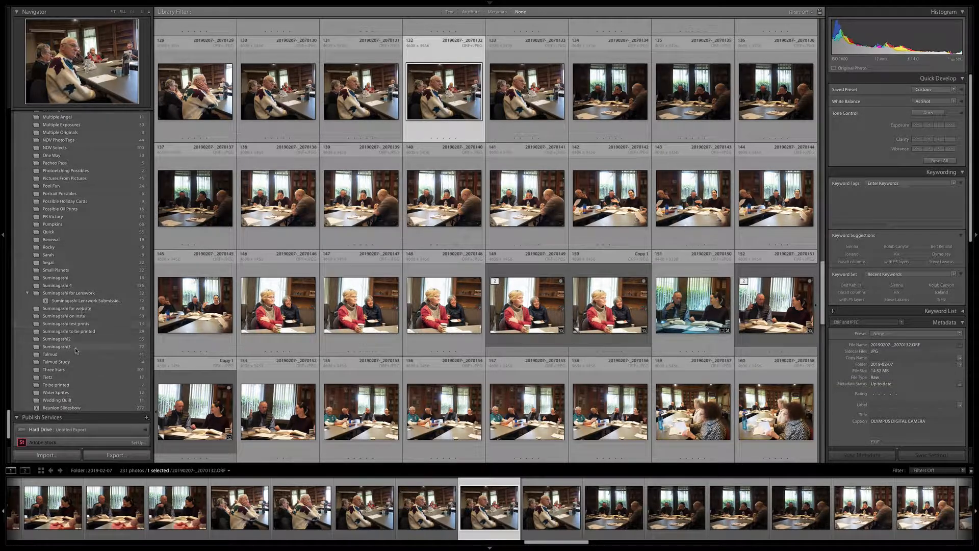
pyautogui.rightClick(71, 363)
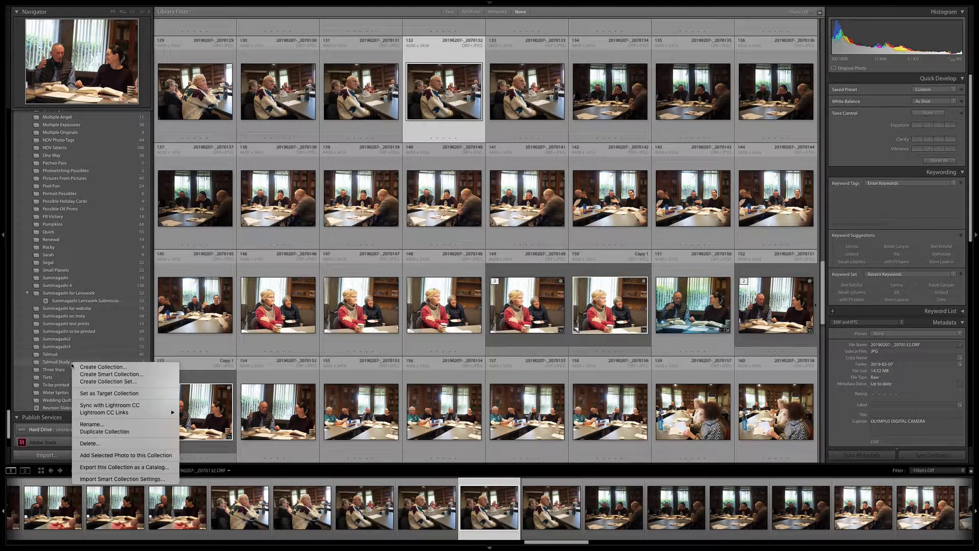
pyautogui.click(110, 455)
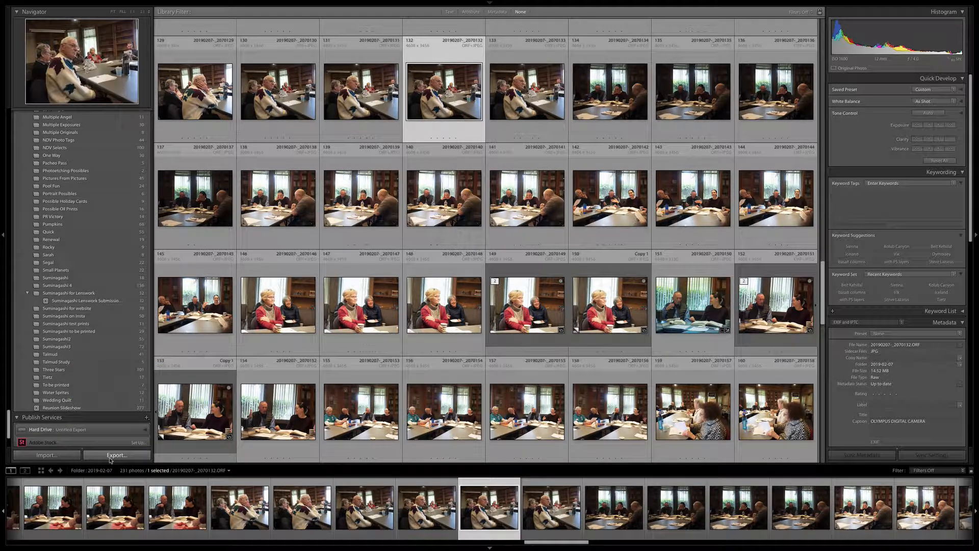
pyautogui.click(77, 364)
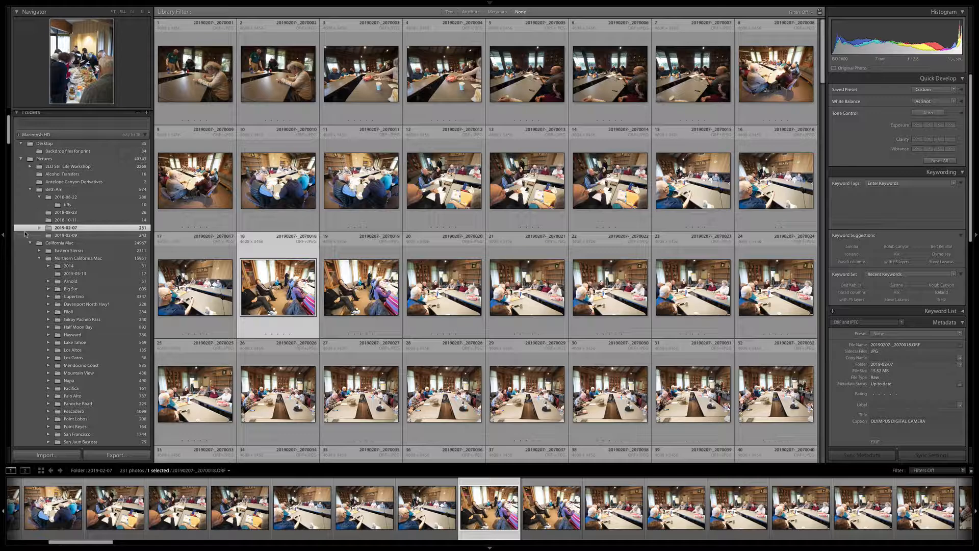
# Switch to the Keynote presentation and advance to the Creating a New Collection slide.
pyautogui.press('super+Tab')
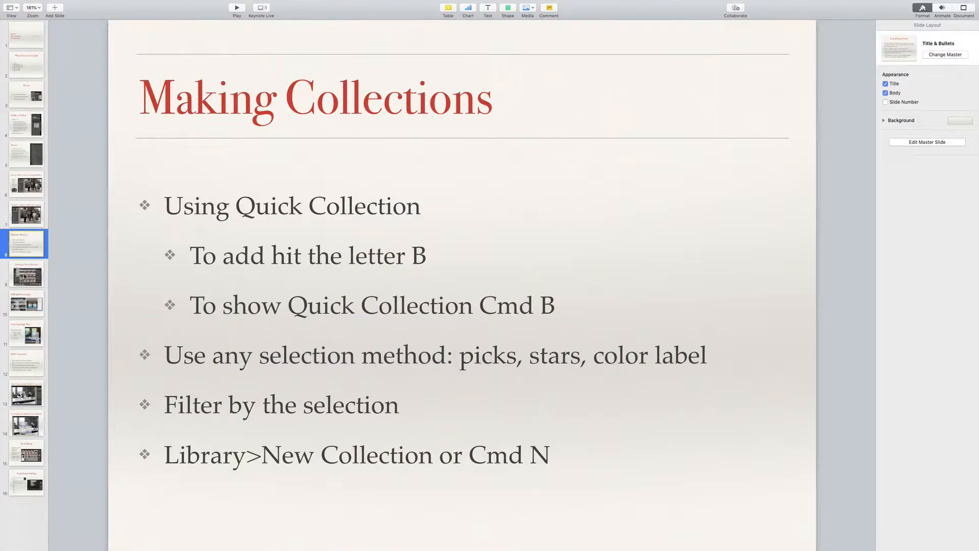
pyautogui.press('Down')
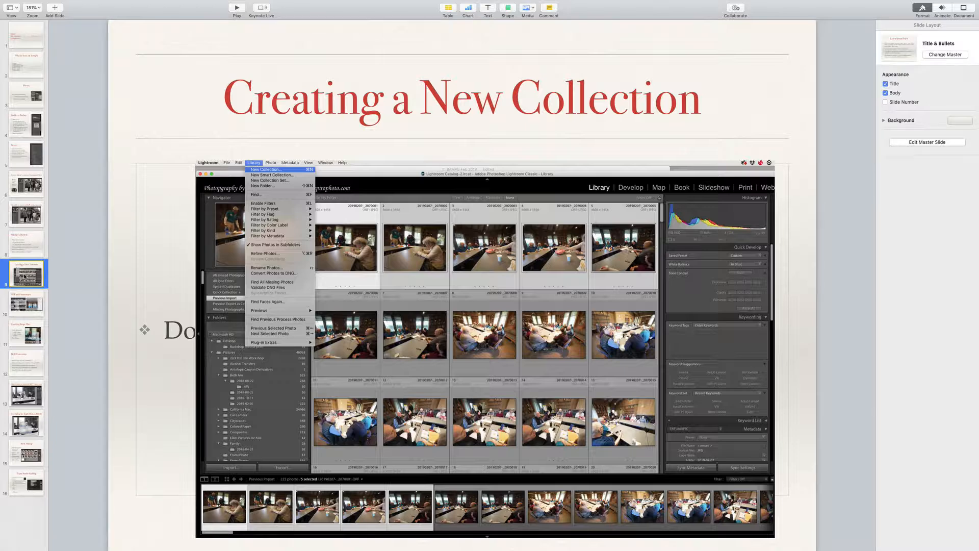
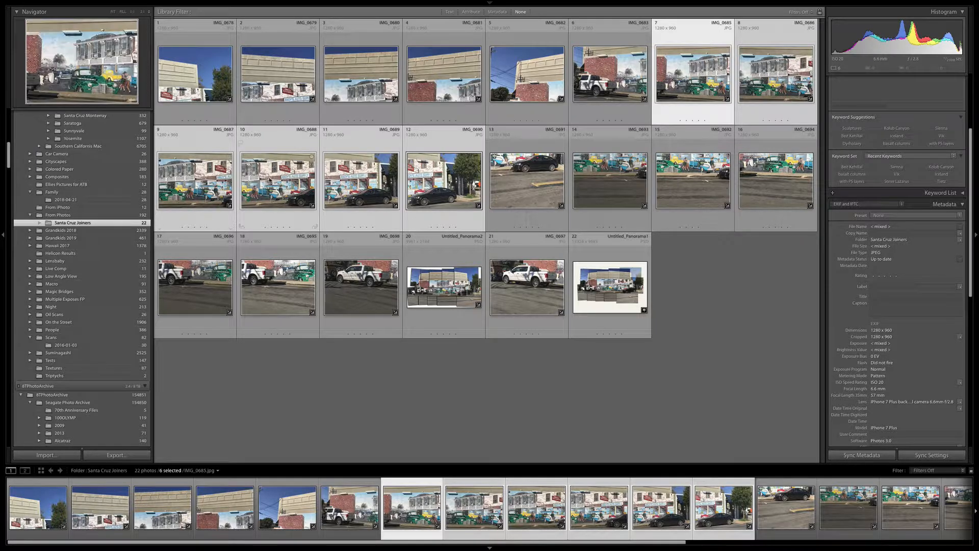
# Open the six selected mural photos IMG_0685 to IMG_0690 in Panorama merge and preview the Cylindrical and Perspective projections.
pyautogui.rightClick(438, 173)
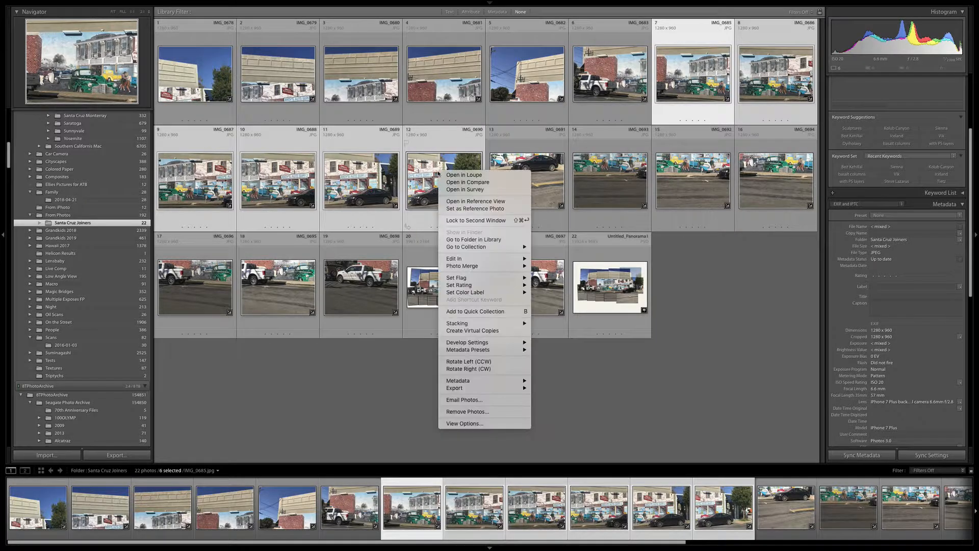
pyautogui.moveTo(484, 268)
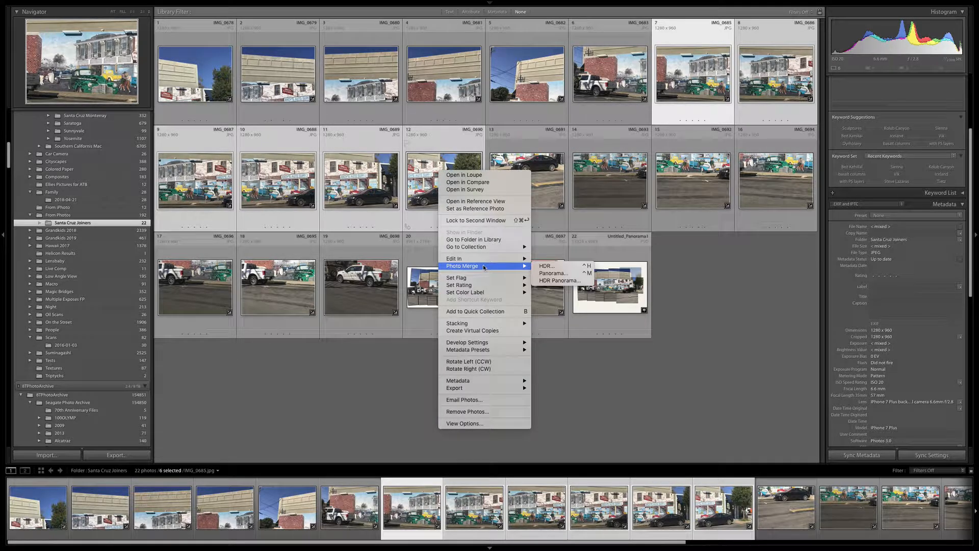
pyautogui.click(554, 275)
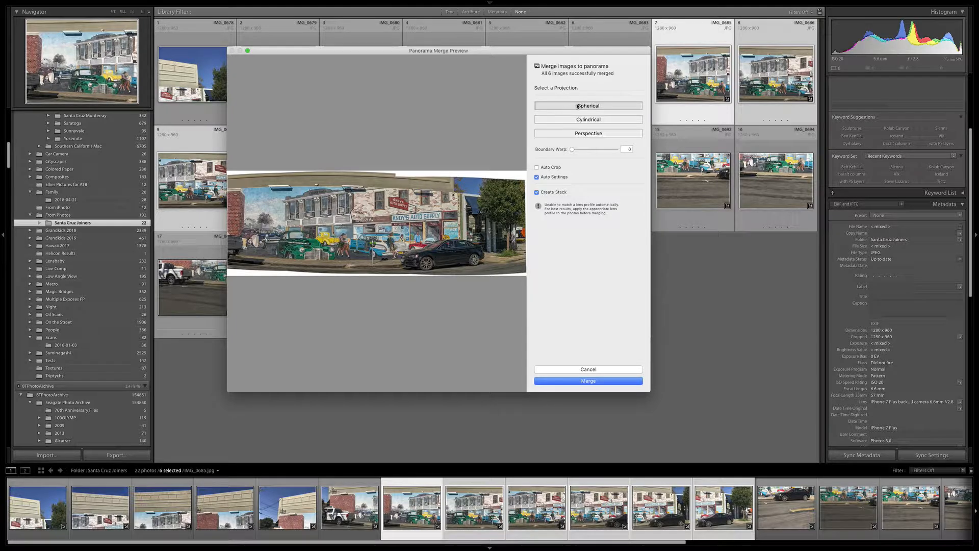
pyautogui.click(591, 120)
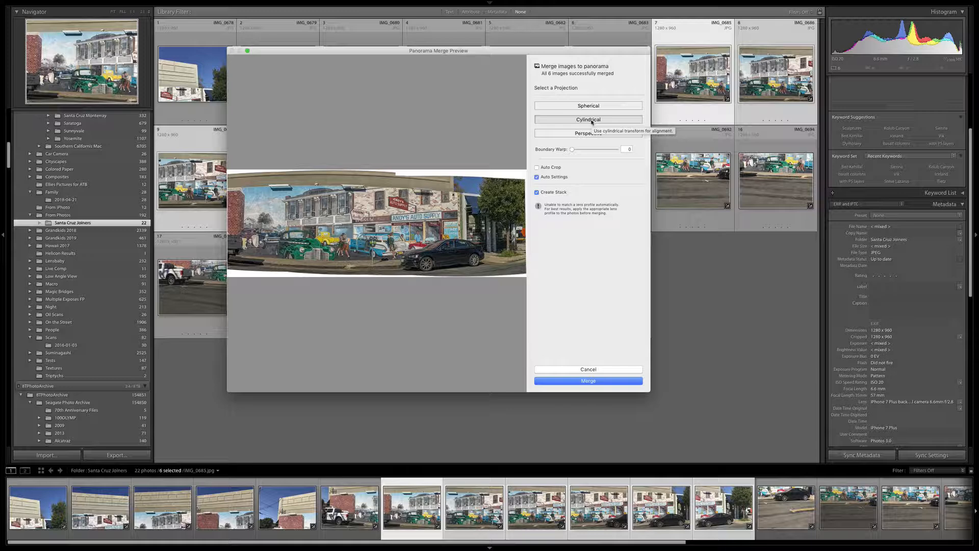
pyautogui.click(586, 133)
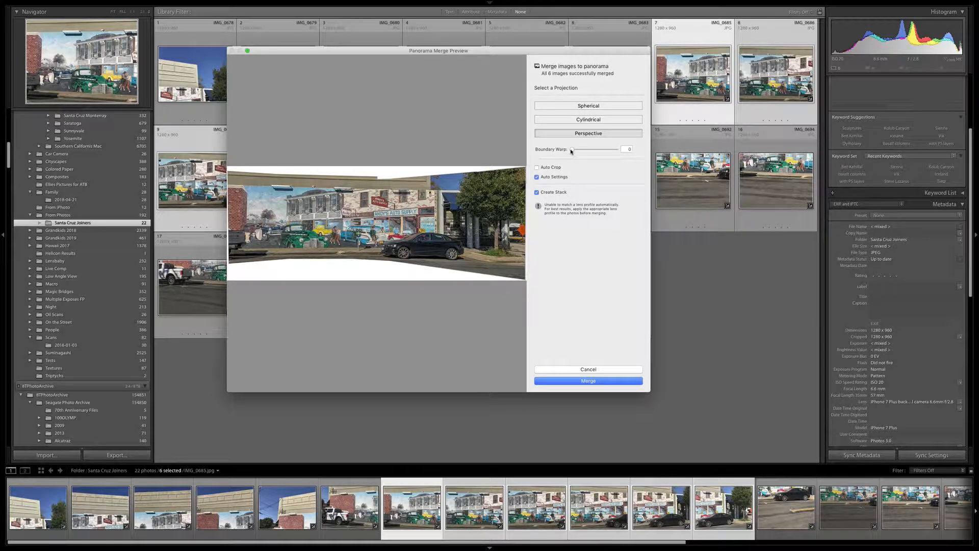
# Merge the Perspective panorama with Boundary Warp at 100, inspect the merged image full size, and return to the grid.
pyautogui.moveTo(571, 151); pyautogui.dragTo(622, 151)
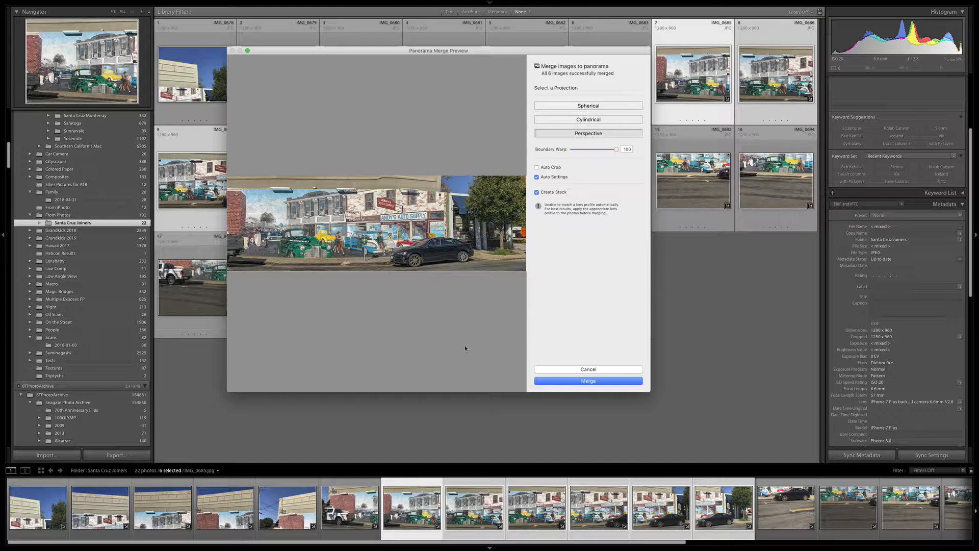
pyautogui.click(588, 380)
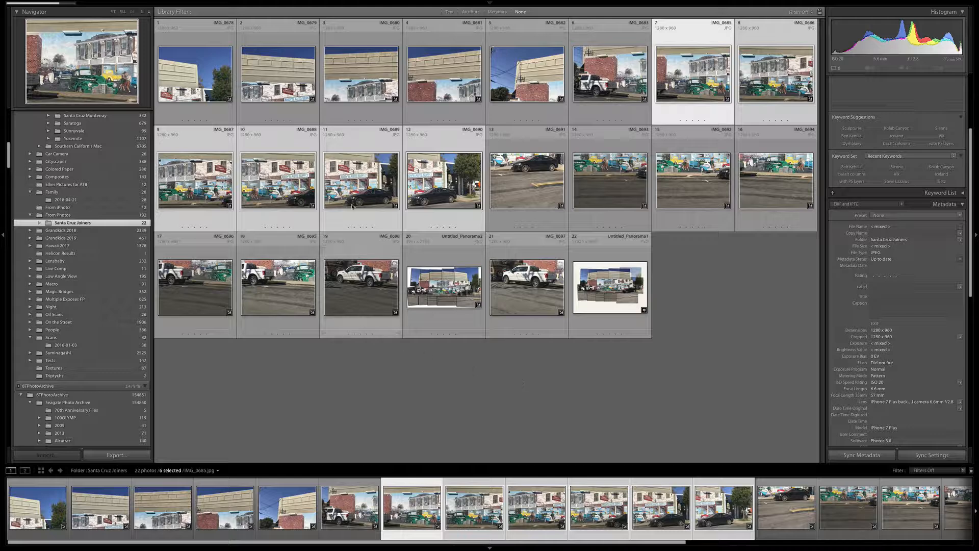
pyautogui.moveTo(58, 4)
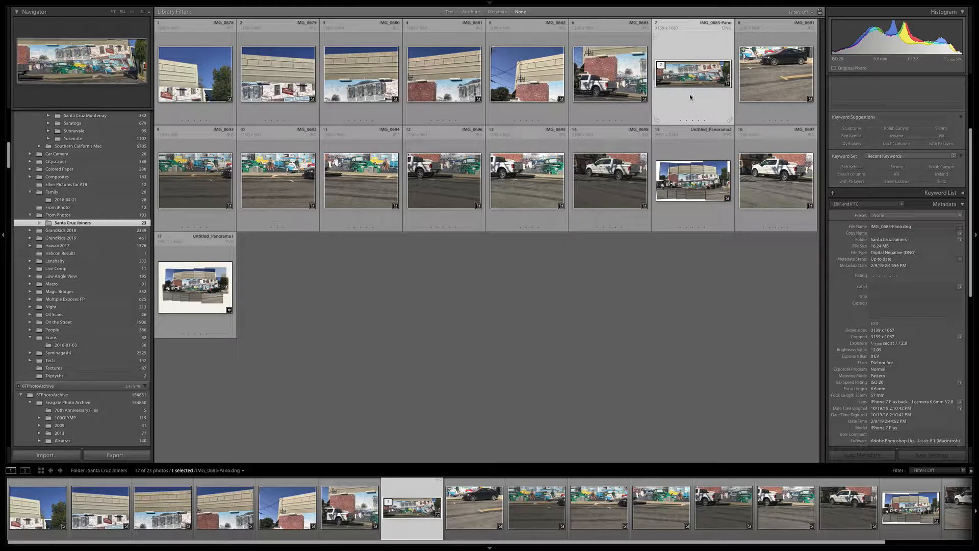
pyautogui.doubleClick(685, 74)
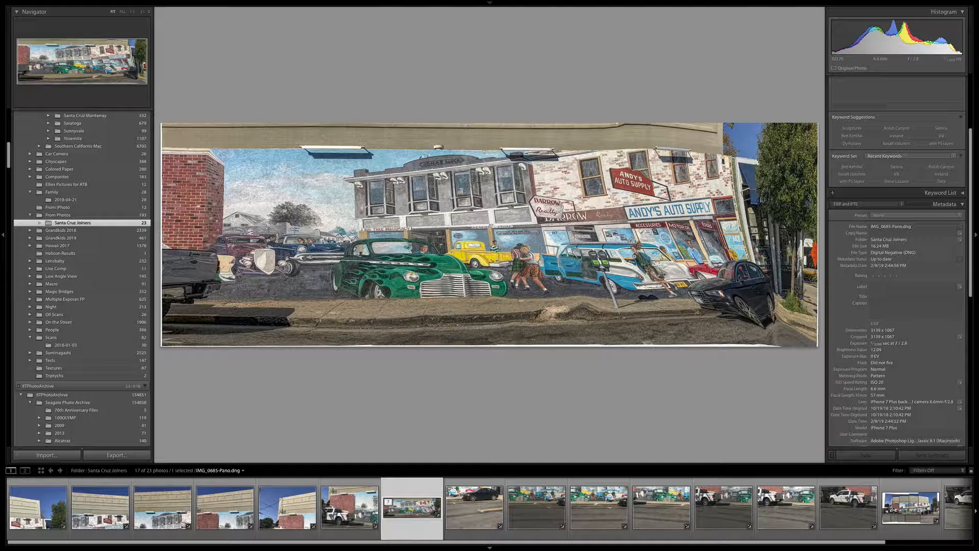
pyautogui.press('g')
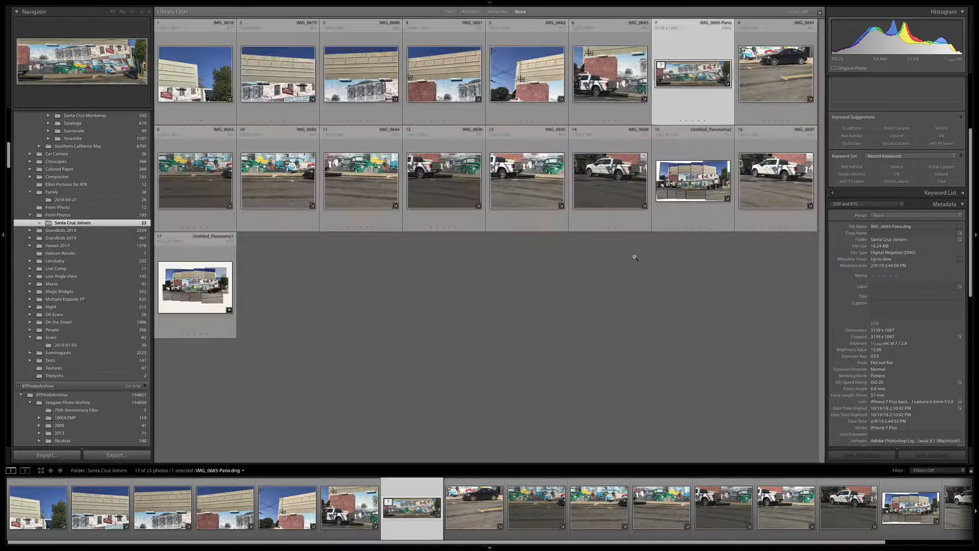
# Unstack the merged panorama IMG_0685-Pano from its source photos and remove it from the Santa Cruz Joiners folder.
pyautogui.rightClick(701, 92)
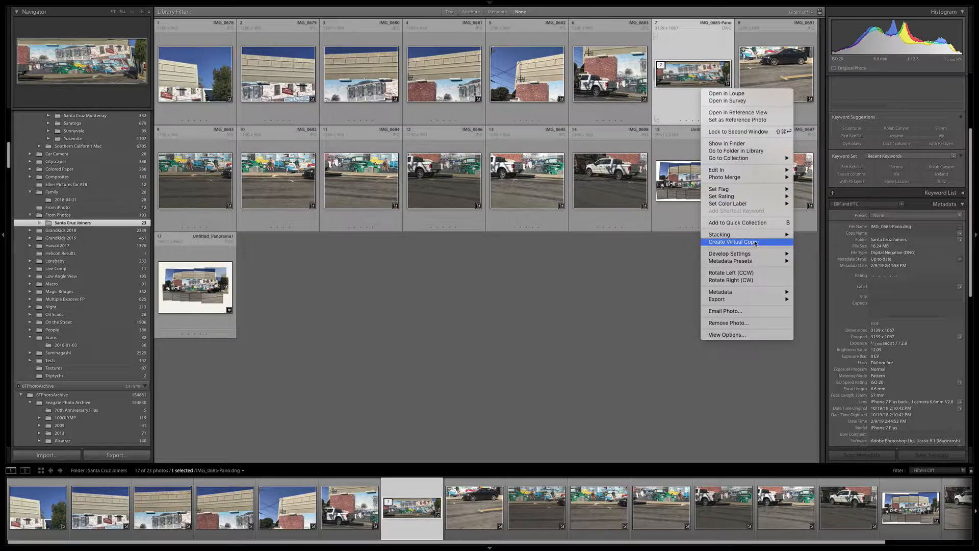
pyautogui.moveTo(759, 236)
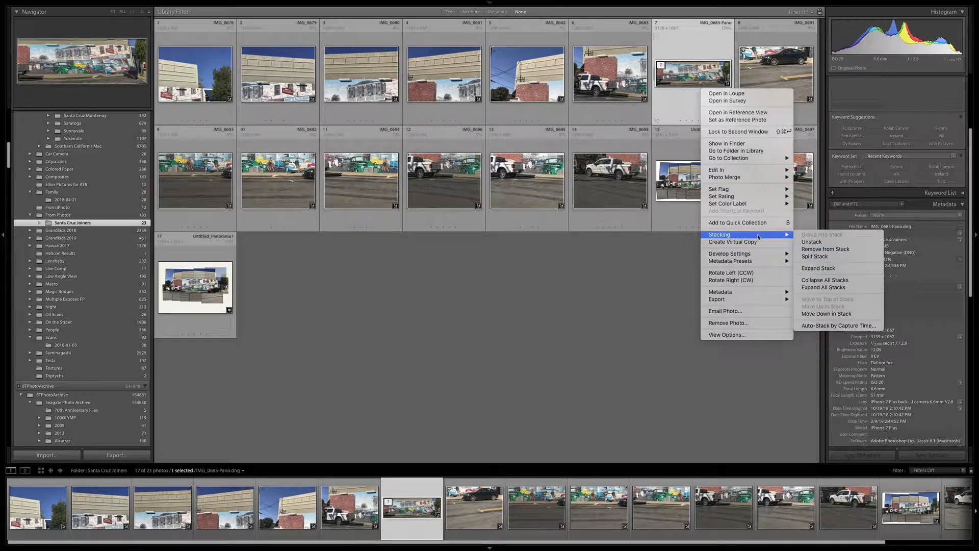
pyautogui.click(815, 247)
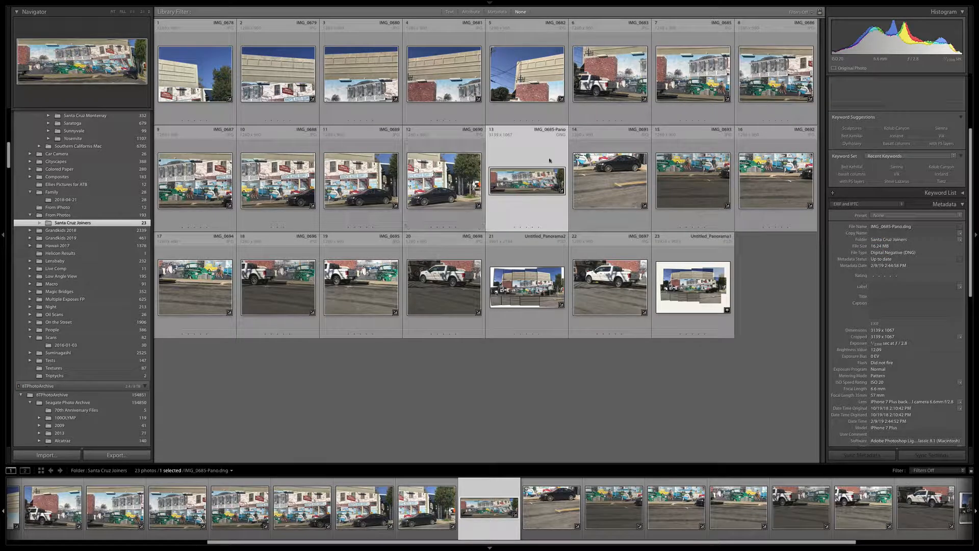
pyautogui.rightClick(527, 180)
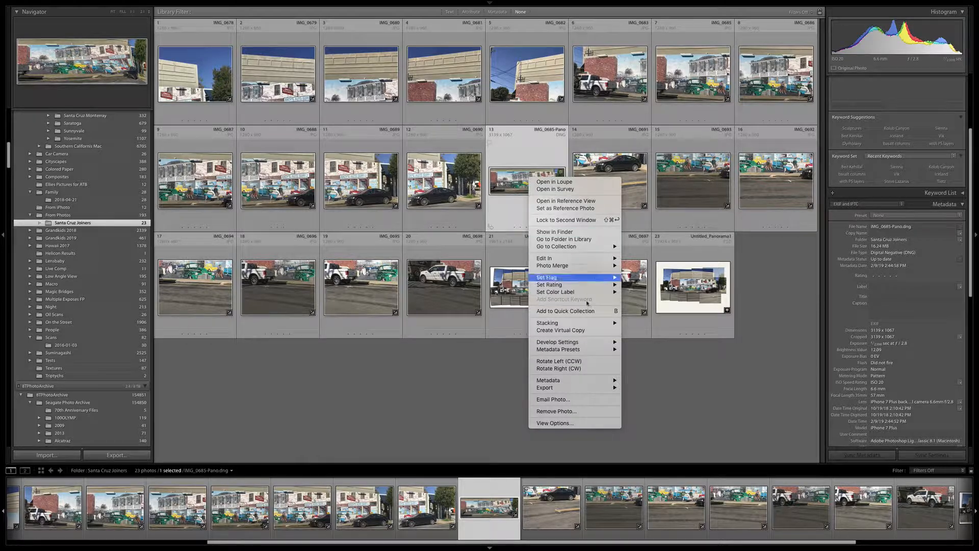
pyautogui.click(567, 412)
pyautogui.click(462, 176)
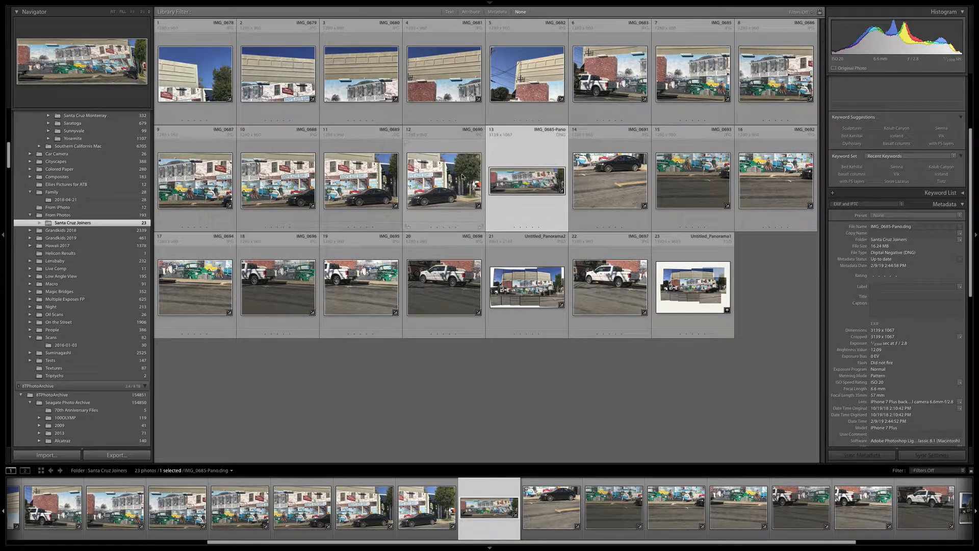
# Reopen photos IMG_0685 through IMG_0690 in Panorama merge and choose the Spherical projection.
pyautogui.click(696, 71)
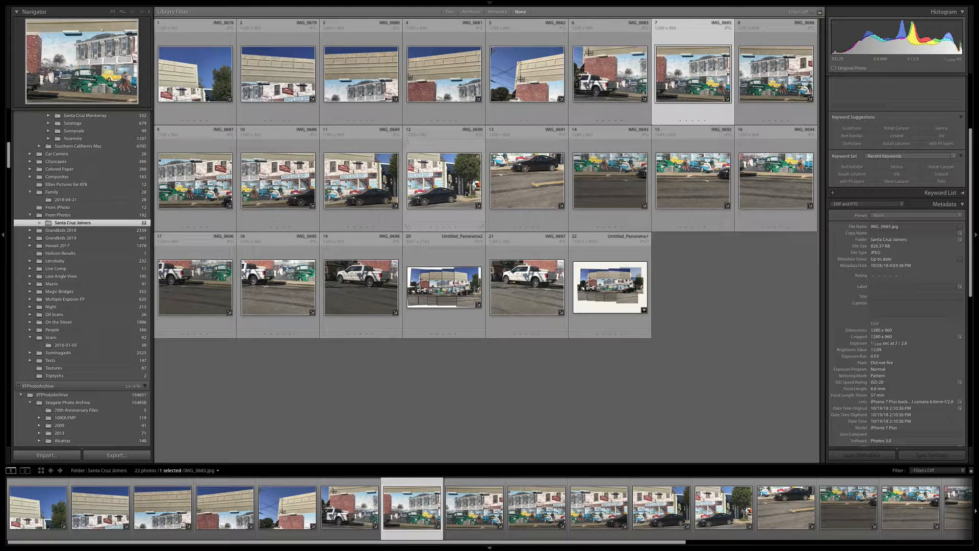
pyautogui.keyDown('shift'); pyautogui.click(458, 181); pyautogui.keyUp('shift')
pyautogui.rightClick(465, 183)
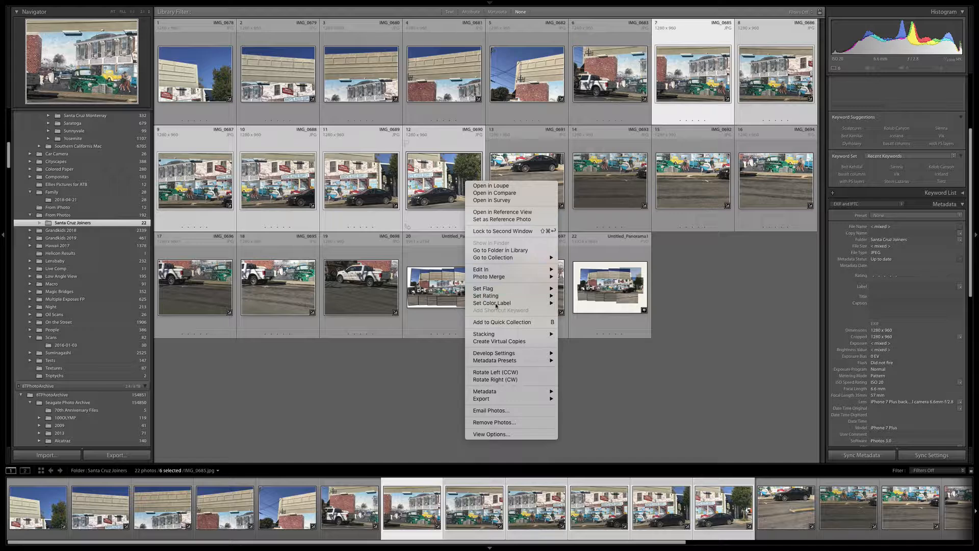
pyautogui.moveTo(500, 279)
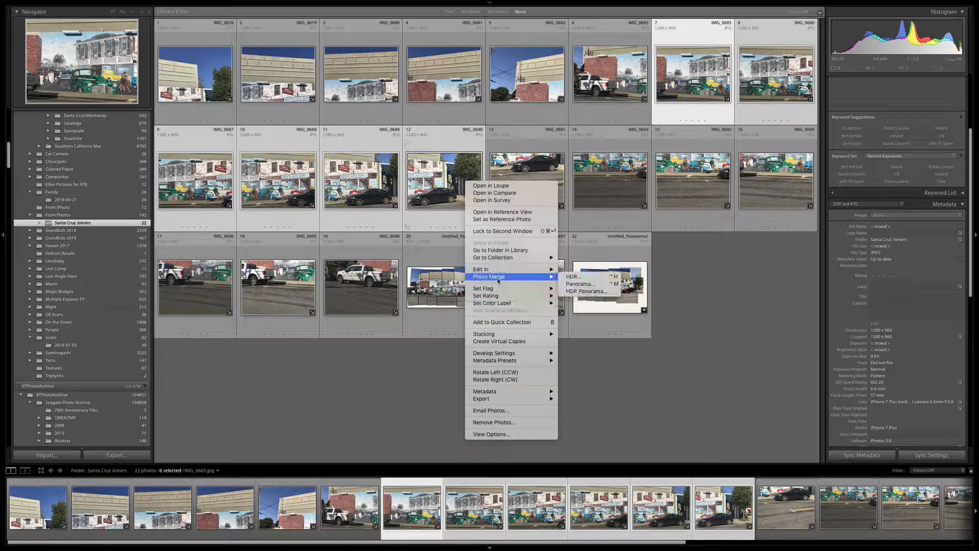
pyautogui.click(580, 284)
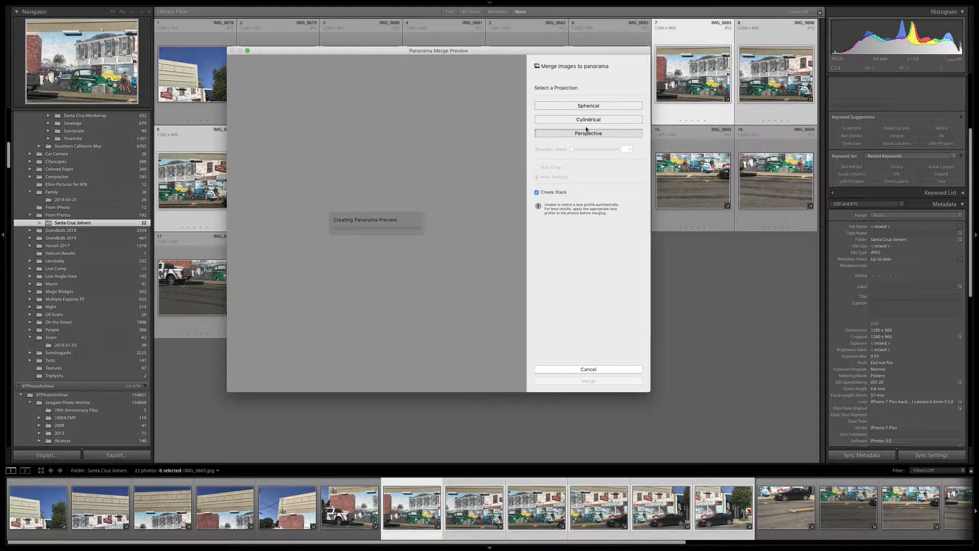
pyautogui.click(591, 107)
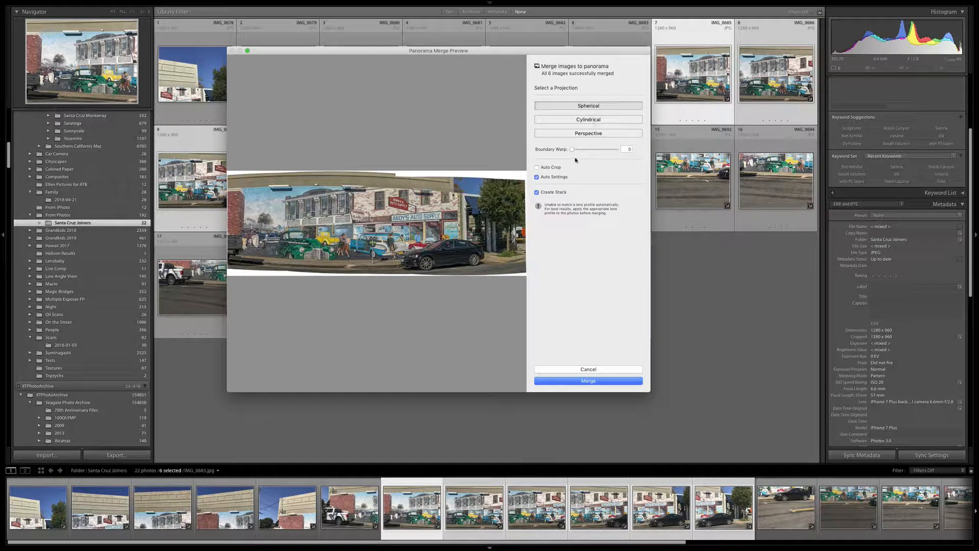
# Preview Boundary Warp at 100 and reset it to 0, and preview Auto Crop before turning it off.
pyautogui.moveTo(572, 151); pyautogui.dragTo(616, 150)
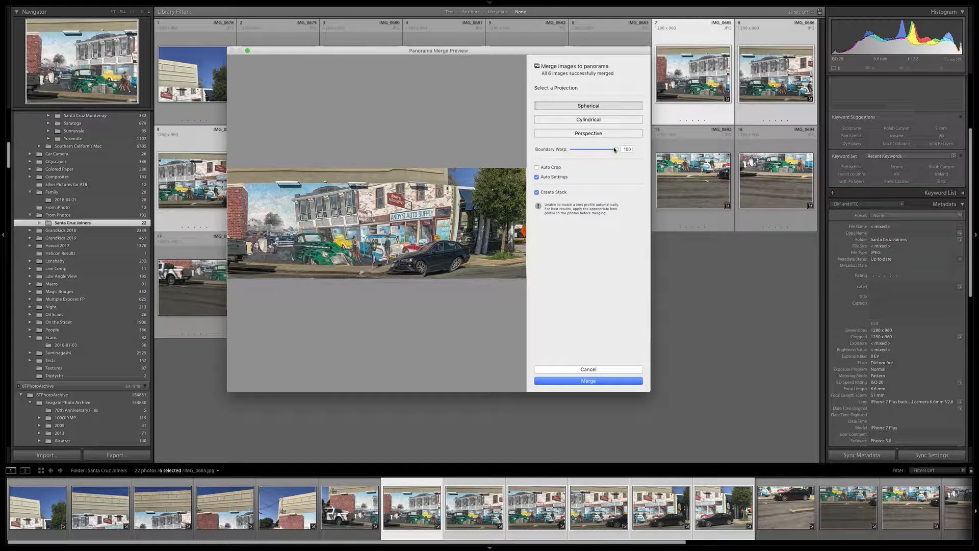
pyautogui.moveTo(616, 149); pyautogui.dragTo(554, 151)
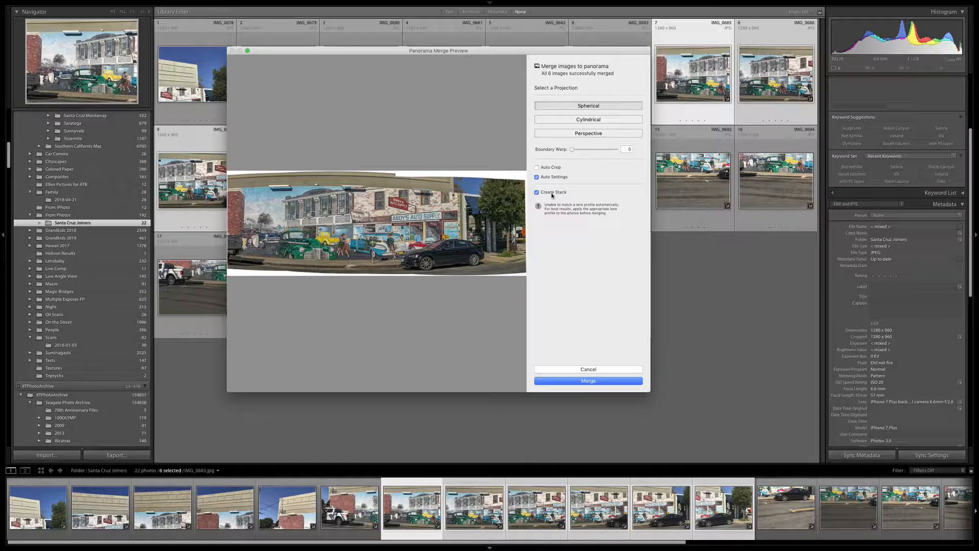
pyautogui.click(536, 169)
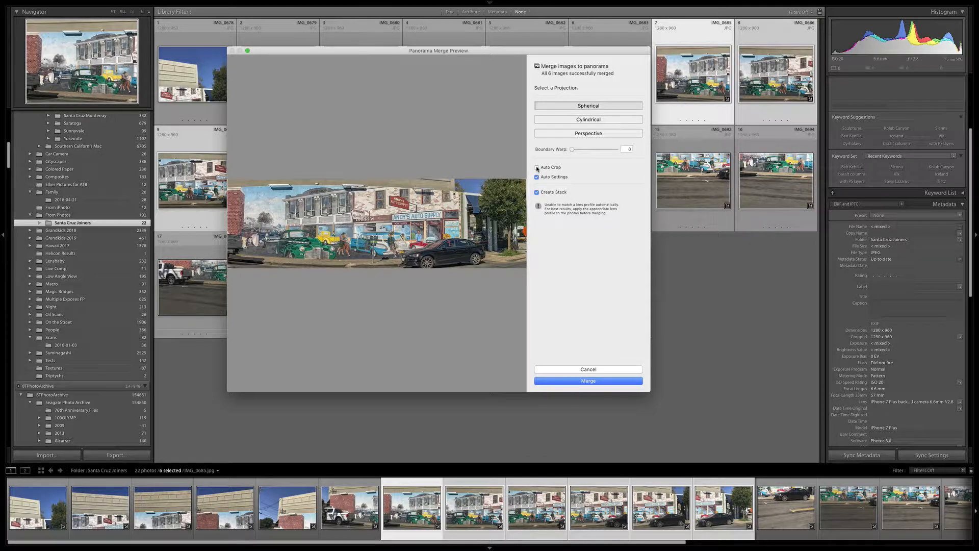
pyautogui.click(537, 167)
# Merge the photos into the uncropped Spherical panorama and open the resulting image full size.
pyautogui.click(588, 381)
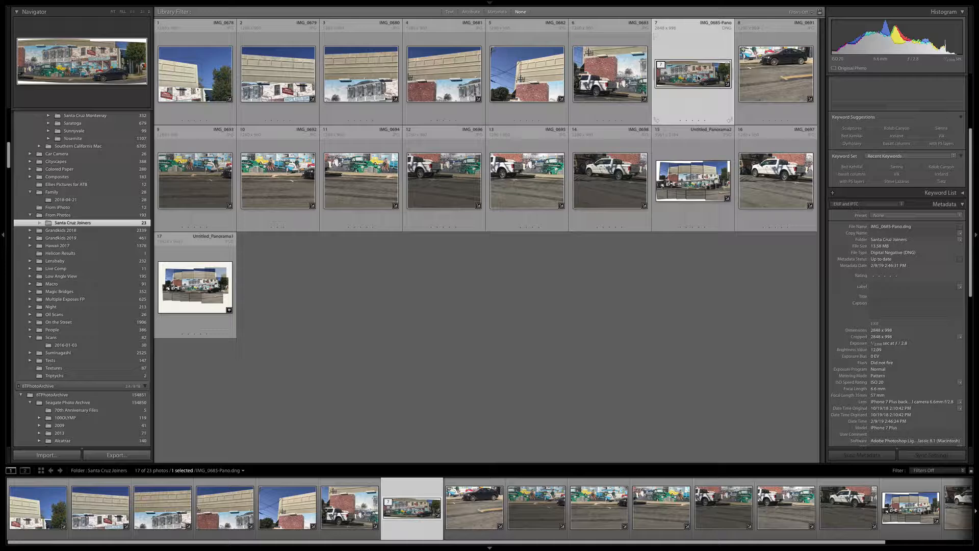
pyautogui.doubleClick(698, 78)
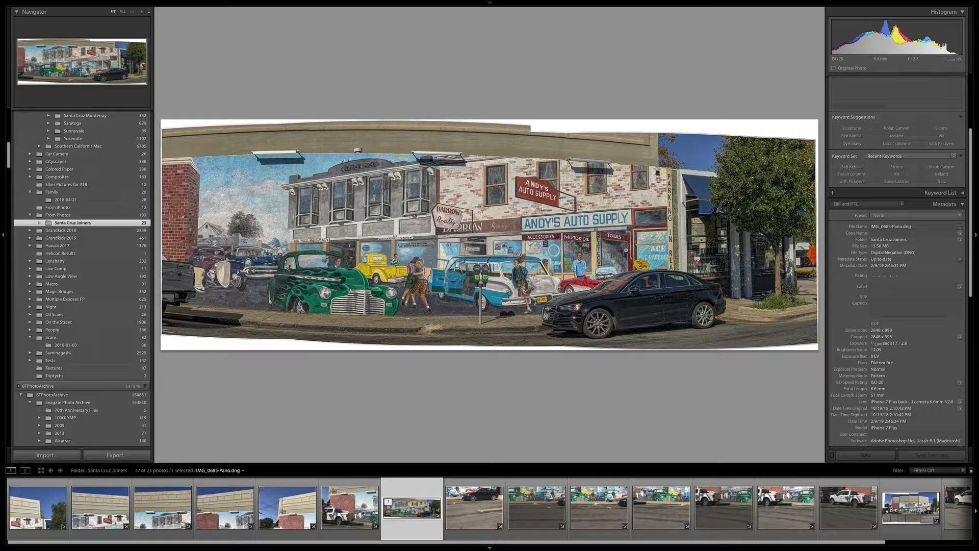
# Switch to the Keynote presentation and go to the Exporting Image Files slide.
pyautogui.press('super+Tab')
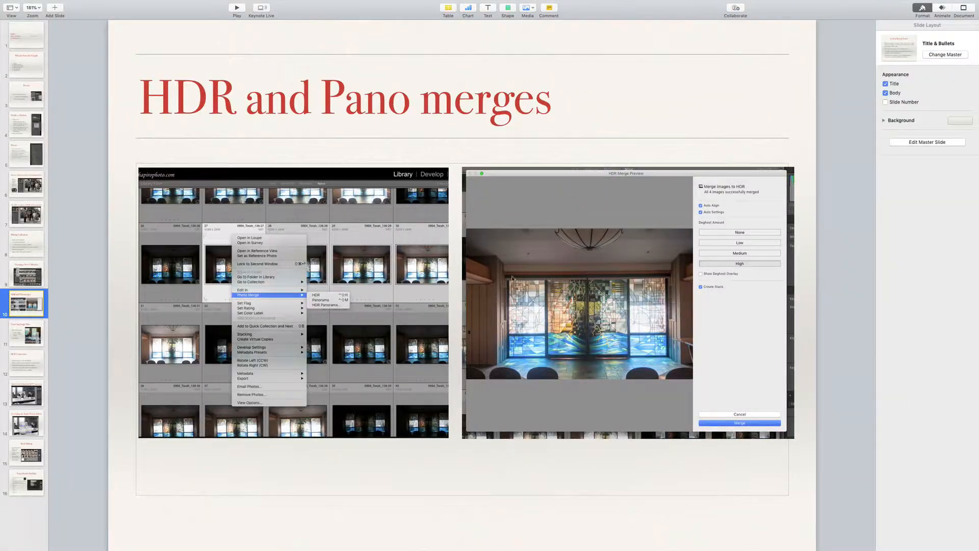
pyautogui.click(25, 333)
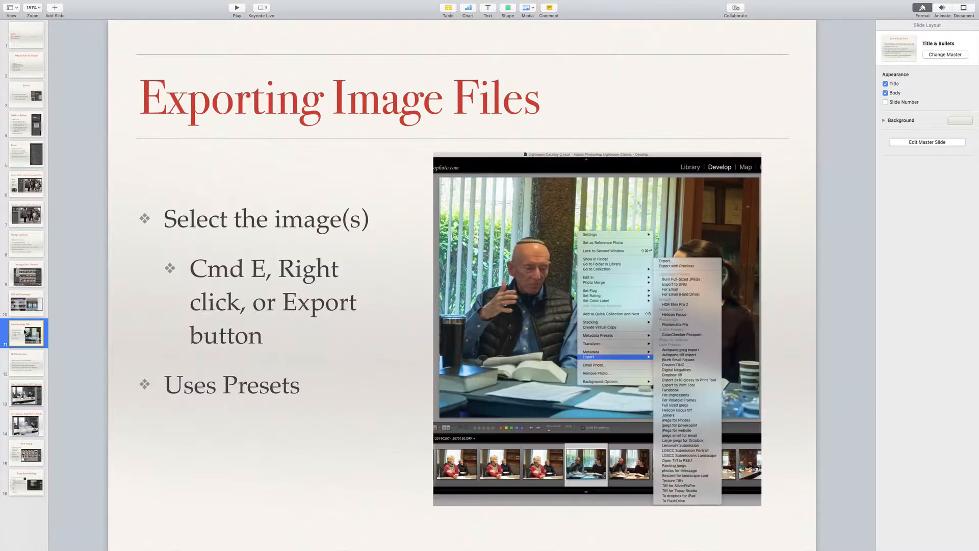
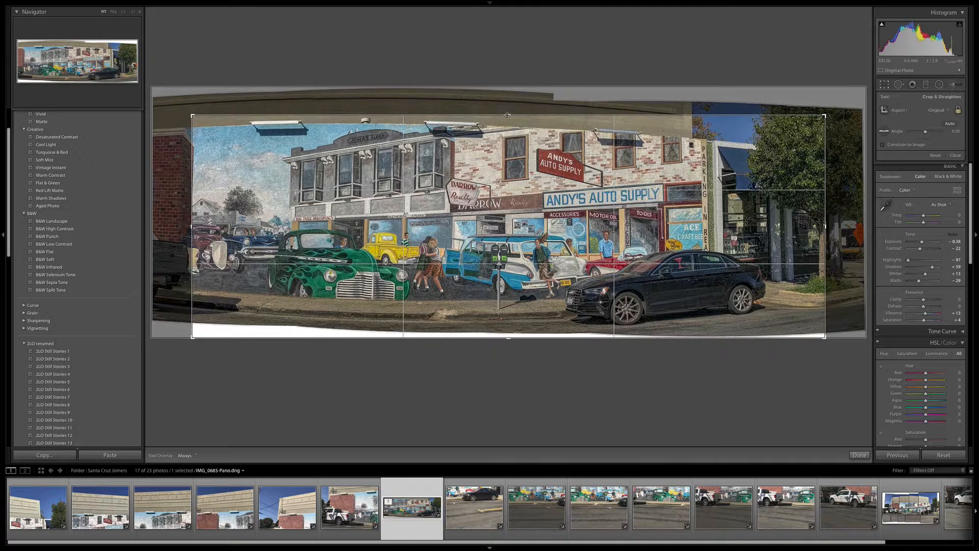
# Shrink the panorama's crop to exclude the blank curved area below the street, and apply the crop.
pyautogui.moveTo(507, 342); pyautogui.dragTo(510, 333)
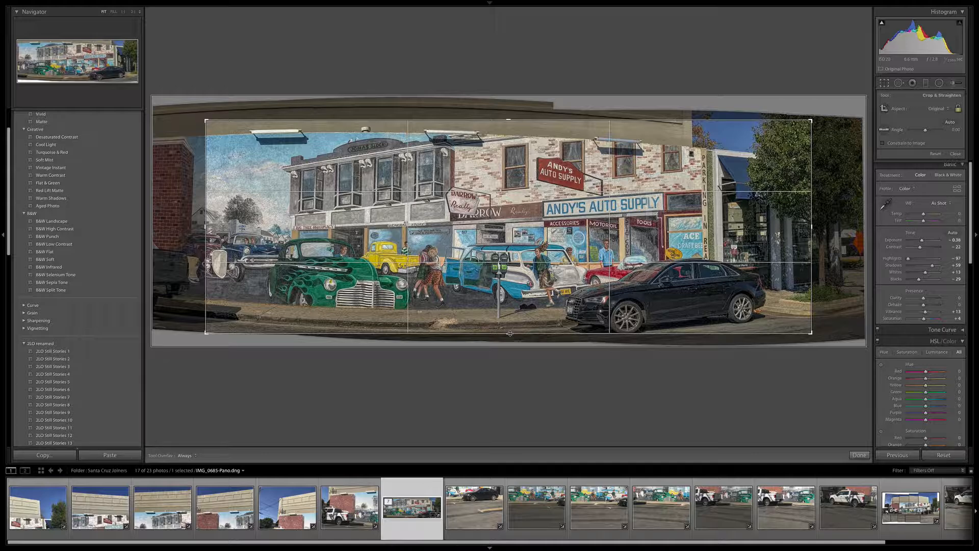
pyautogui.moveTo(510, 334); pyautogui.dragTo(510, 333)
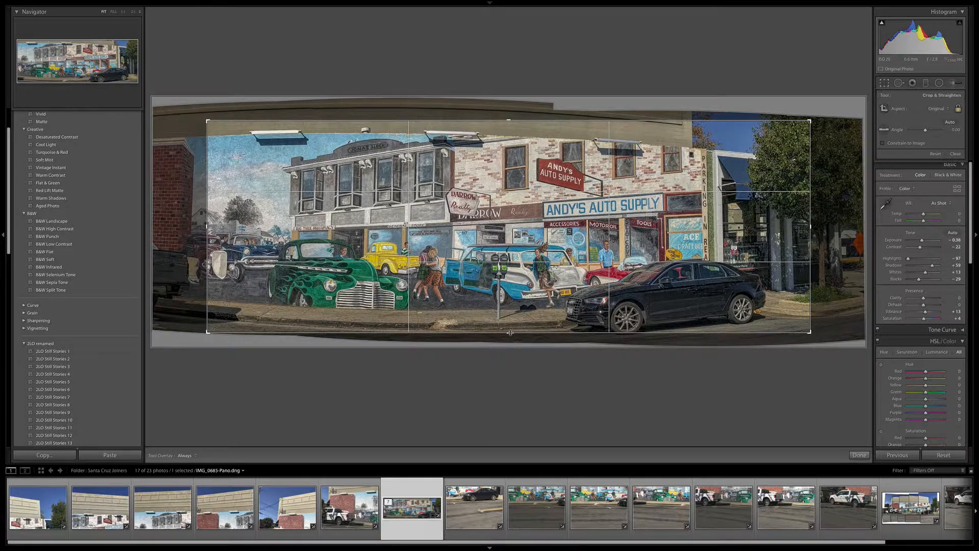
pyautogui.press('Return')
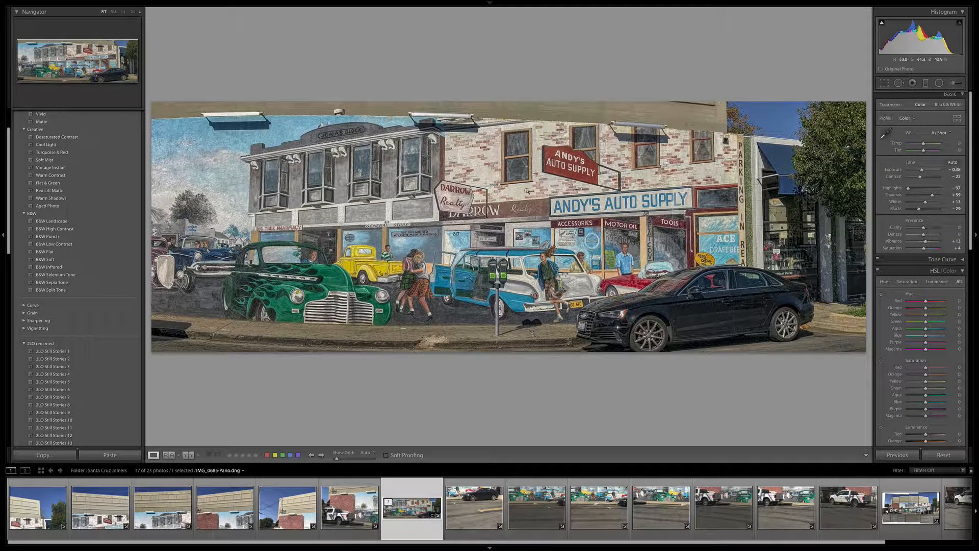
# Review the Edit In and Export options available for the cropped panorama.
pyautogui.rightClick(472, 186)
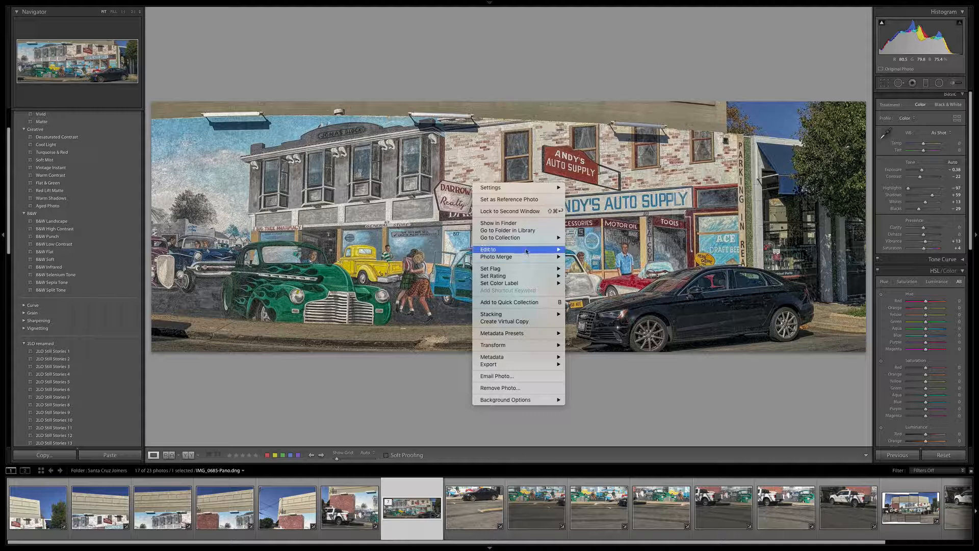
pyautogui.moveTo(525, 251)
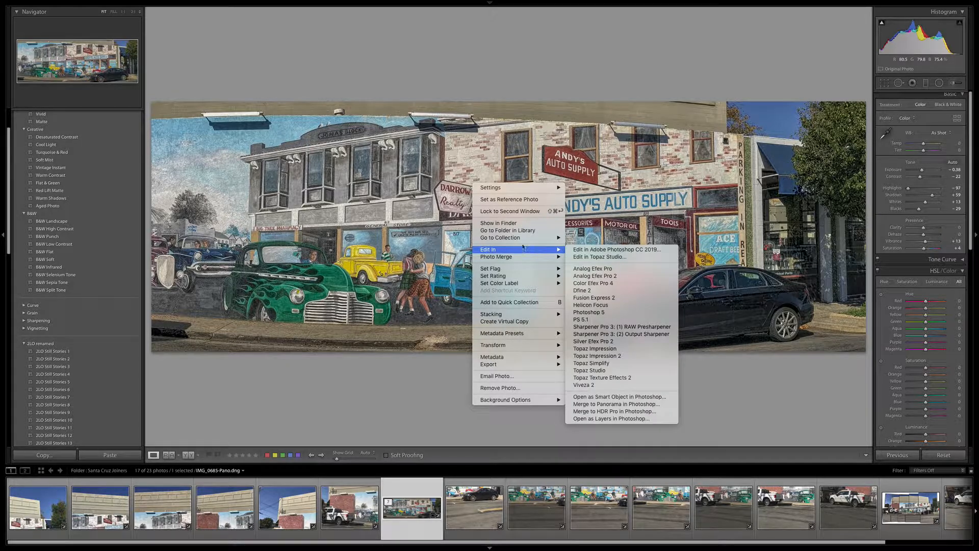
pyautogui.moveTo(528, 367)
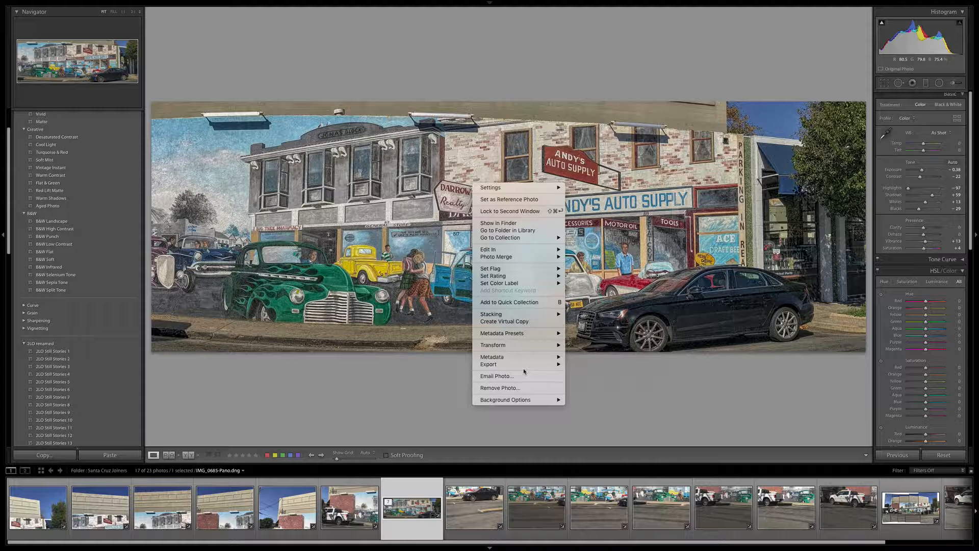
pyautogui.moveTo(497, 365)
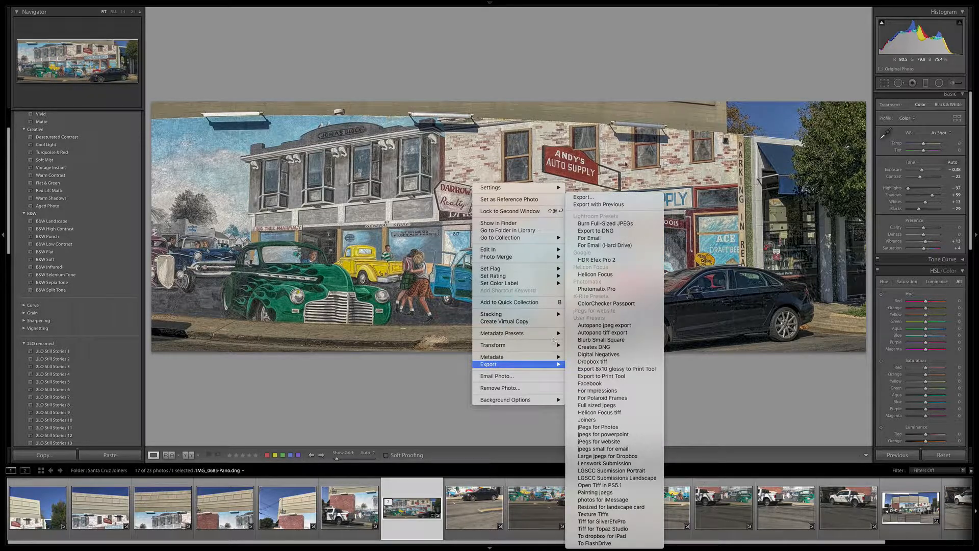
pyautogui.click(578, 197)
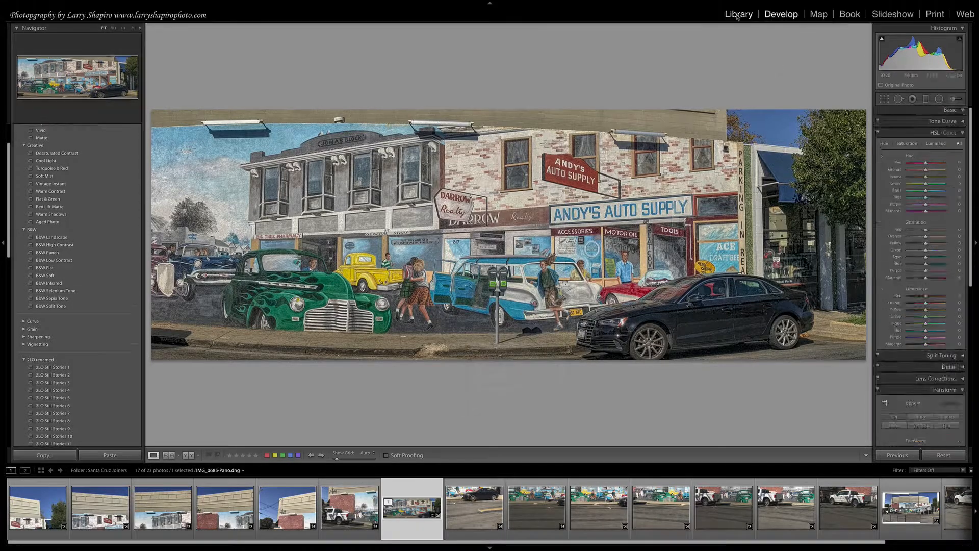
# Open the panorama's export settings from the Library module and put the exported file in a Desktop subfolder called BAMPG.
pyautogui.click(738, 14)
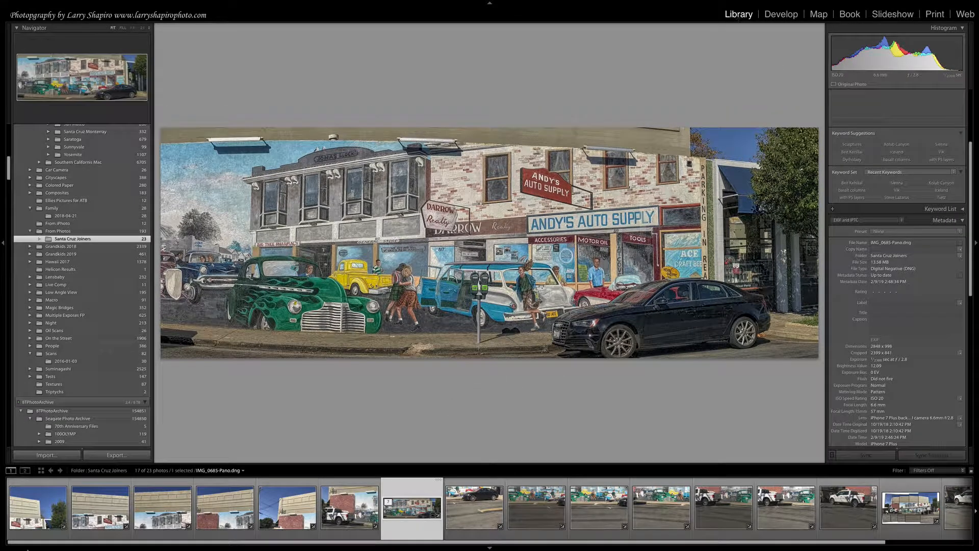
pyautogui.click(126, 455)
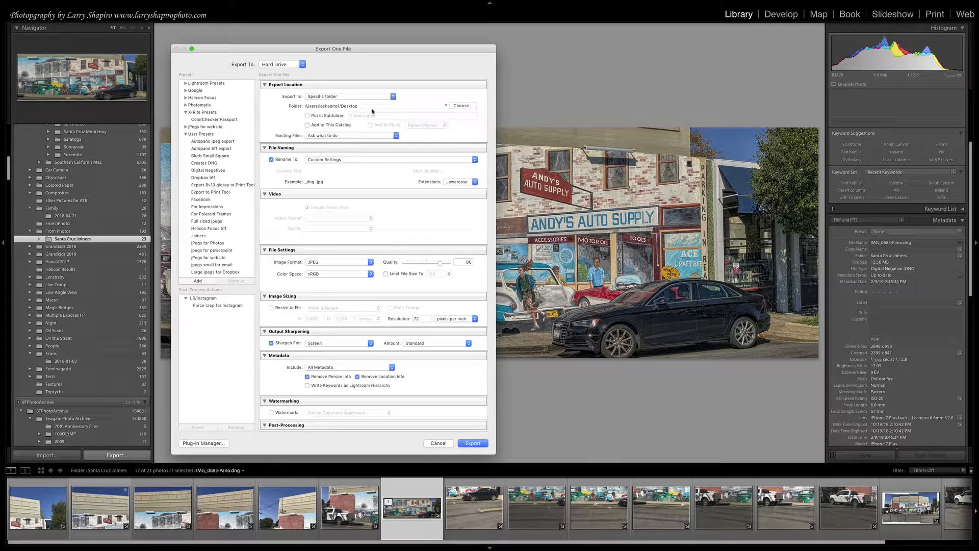
pyautogui.click(310, 117)
pyautogui.doubleClick(350, 117)
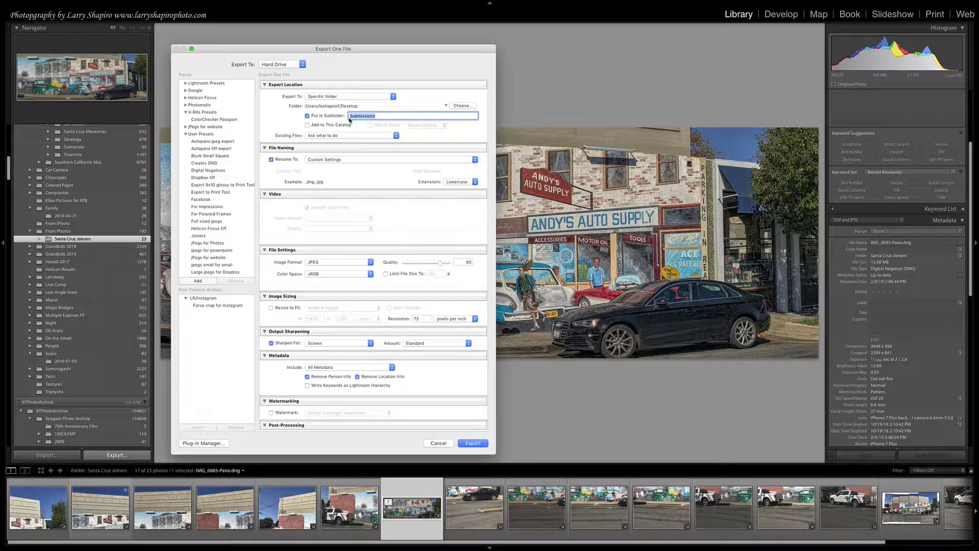
pyautogui.write('SAMPE')
# Set the export file naming to Custom Name with the custom text "BAMPG Test Export".
pyautogui.click(337, 160)
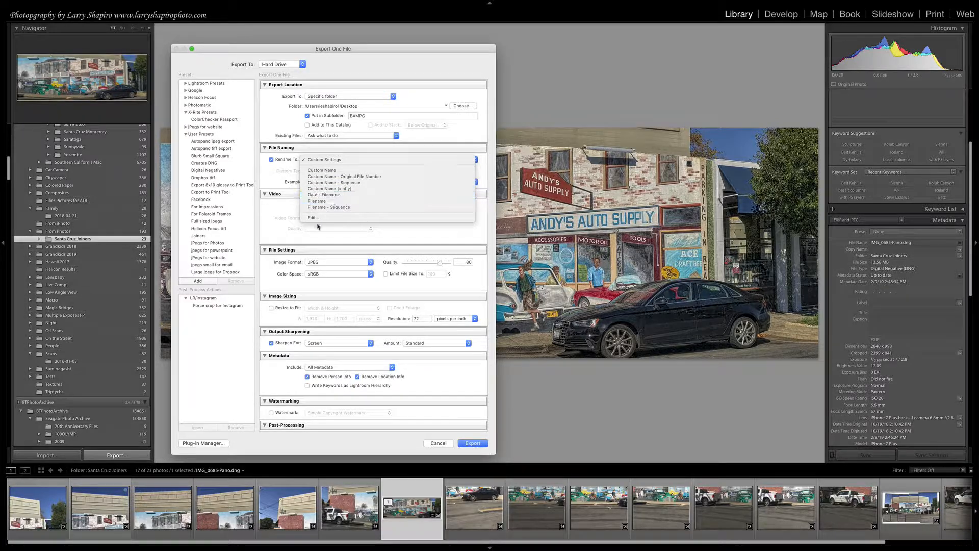
pyautogui.click(337, 171)
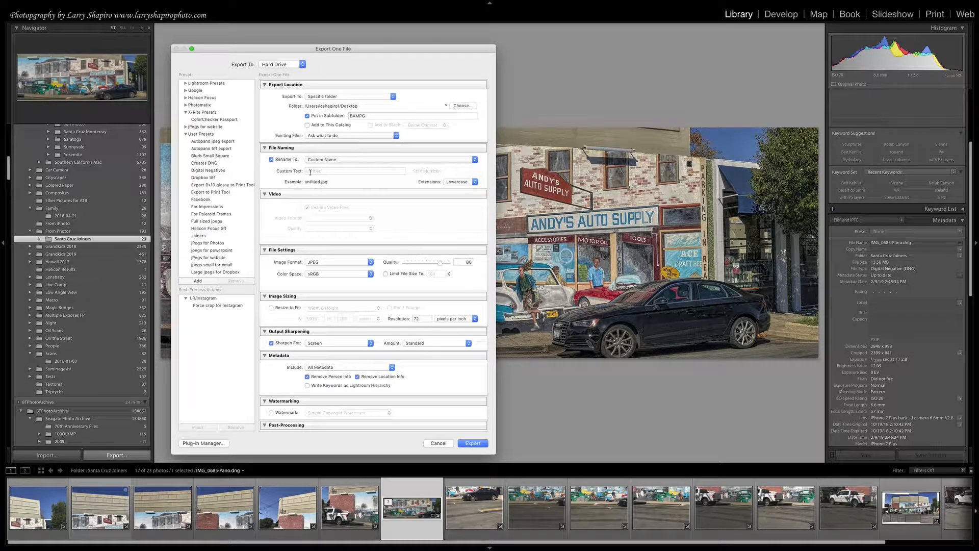
pyautogui.click(323, 172)
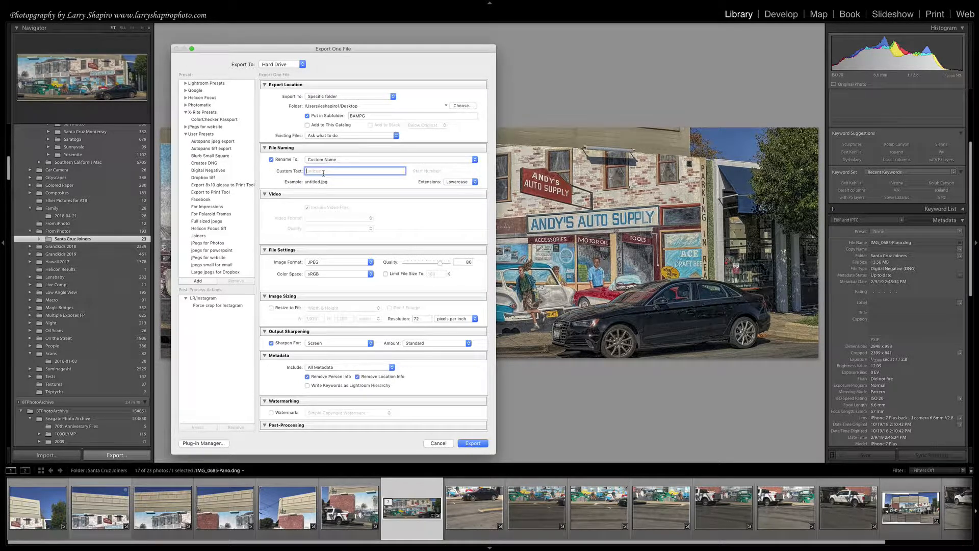
pyautogui.write('BAMPG Test Export')
# Set the JPEG export quality to 25 and choose the sRGB color space.
pyautogui.moveTo(441, 265); pyautogui.dragTo(419, 264)
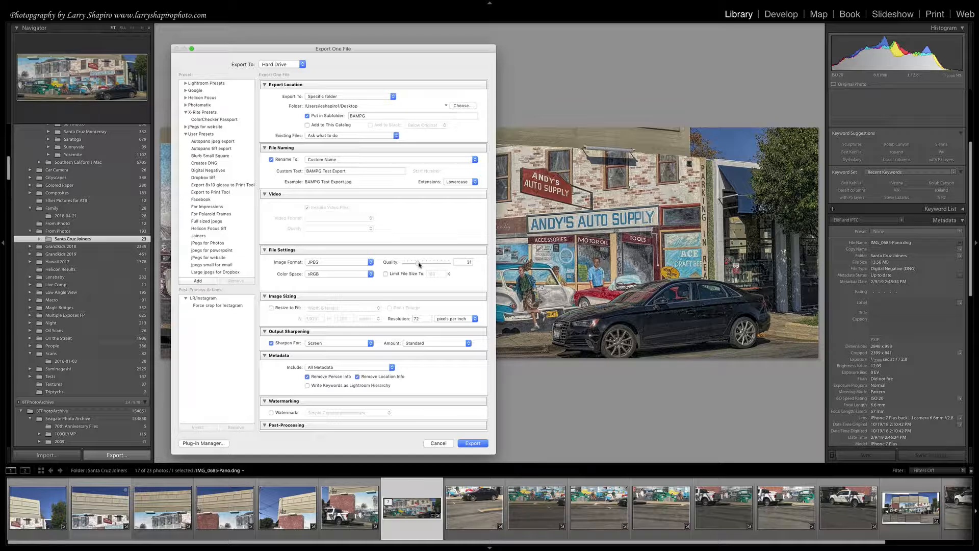
pyautogui.click(469, 262)
pyautogui.write('31')
pyautogui.write('25')
pyautogui.click(462, 285)
pyautogui.click(371, 274)
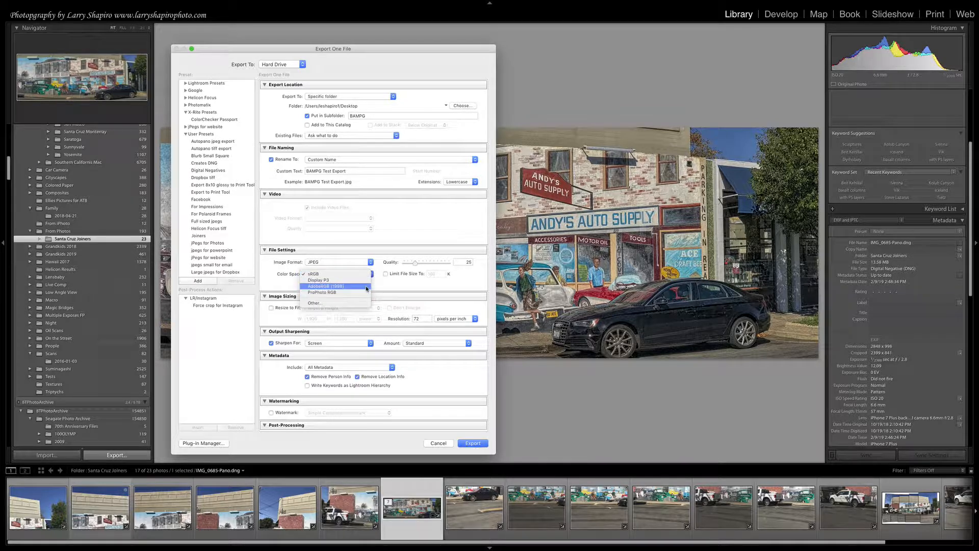
pyautogui.click(340, 276)
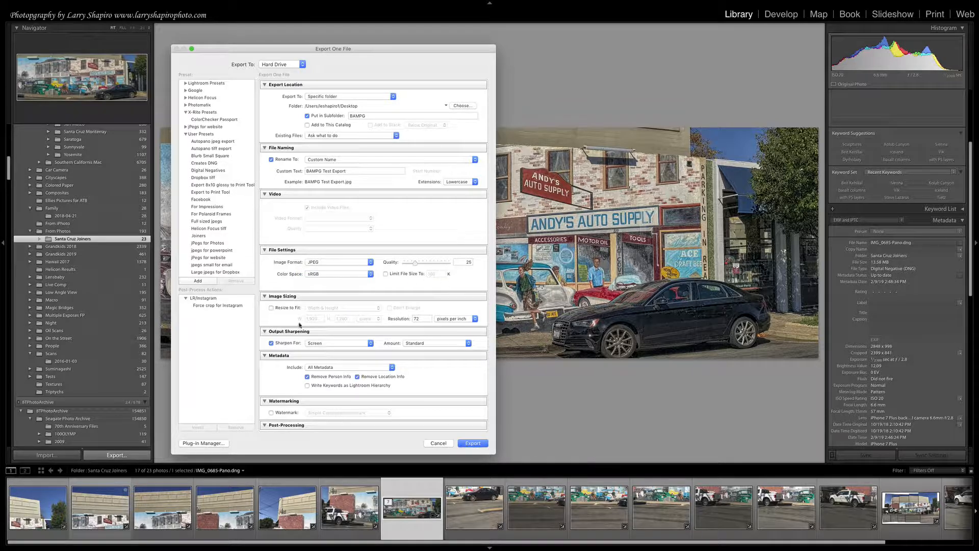
# Turn on Resize to Fit with Width & Height at 1,920 by 1,200 pixels, and review the sharpening options, keeping Screen.
pyautogui.click(271, 308)
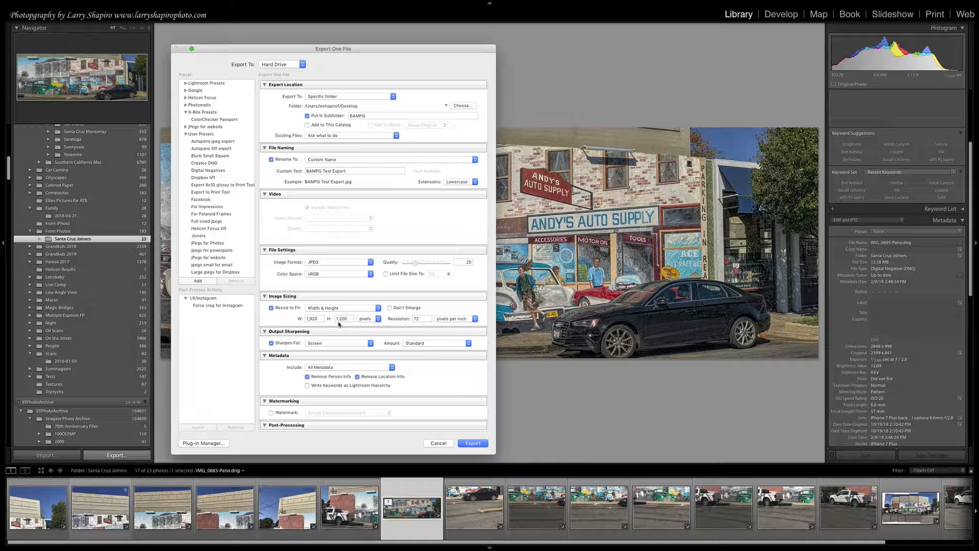
pyautogui.click(378, 308)
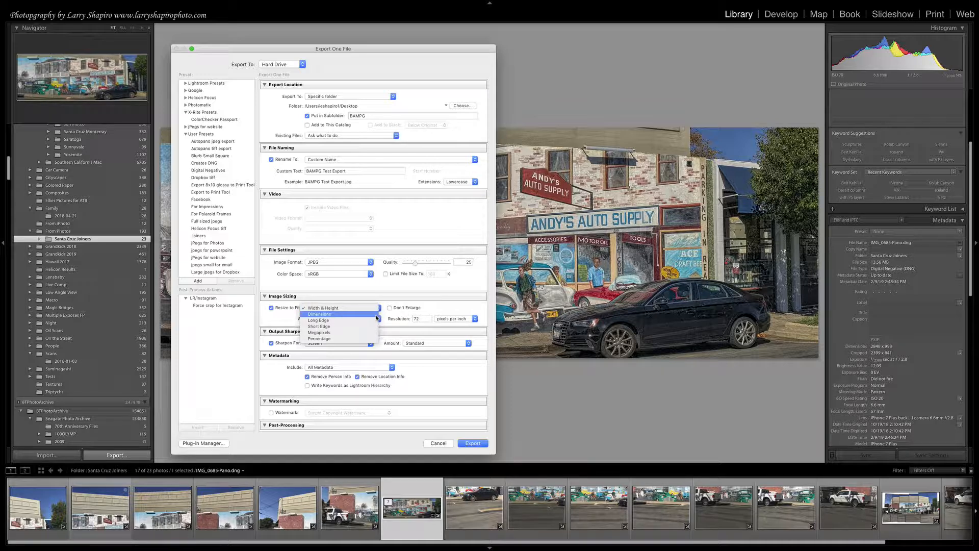
pyautogui.click(372, 308)
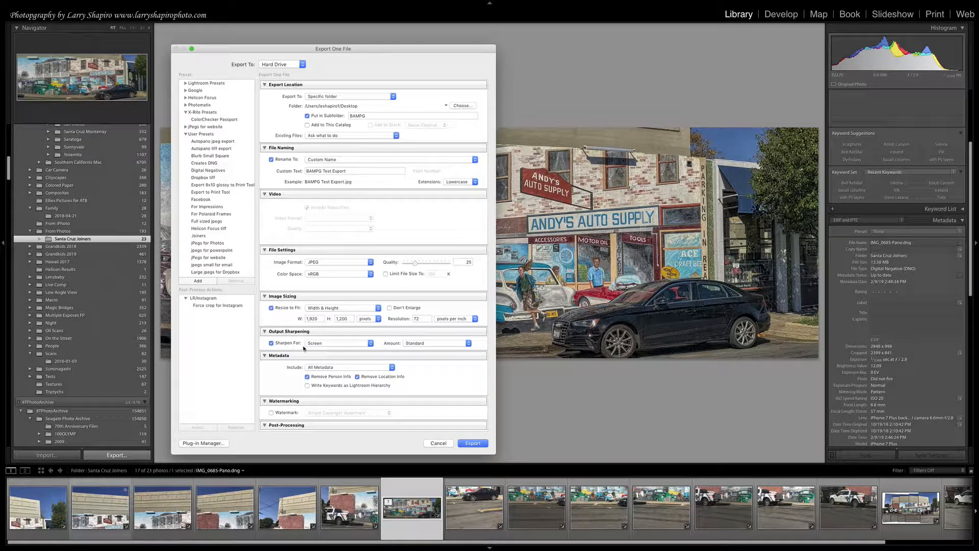
pyautogui.click(369, 344)
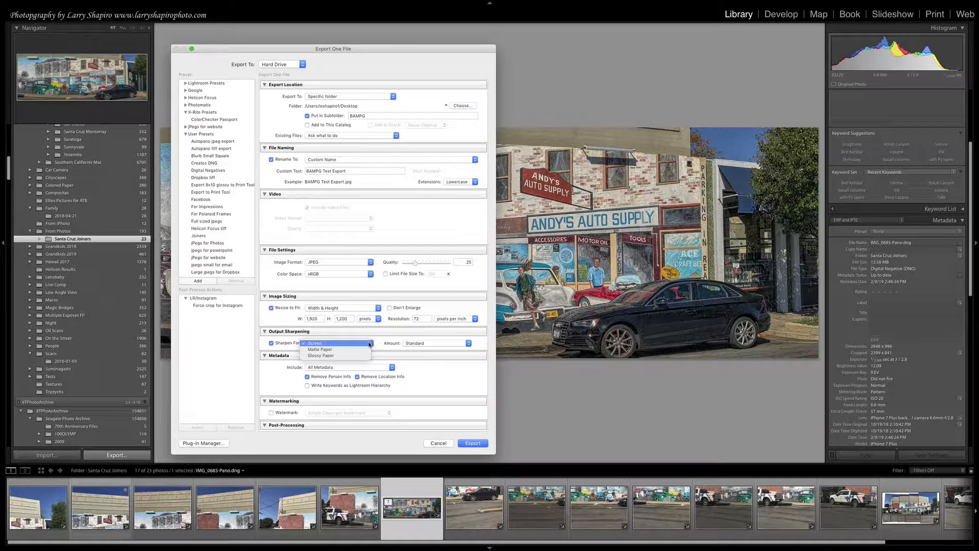
pyautogui.click(366, 348)
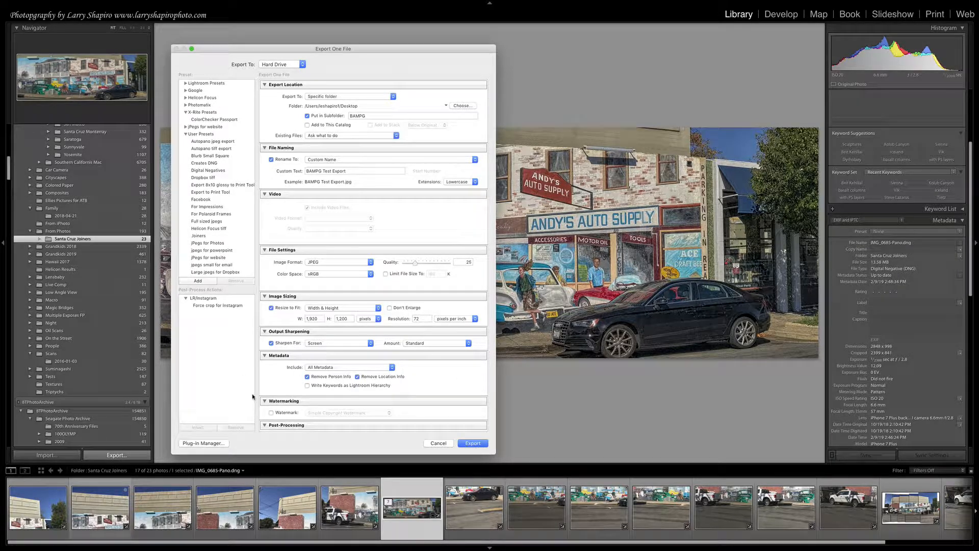
# Turn on watermarking for the export and choose the watermark bearing the photographer's name.
pyautogui.click(272, 414)
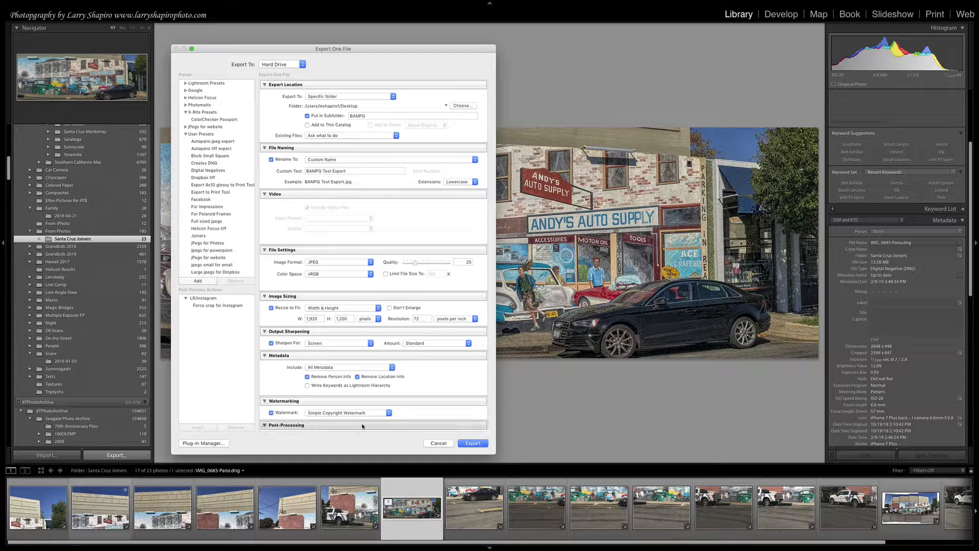
pyautogui.click(389, 413)
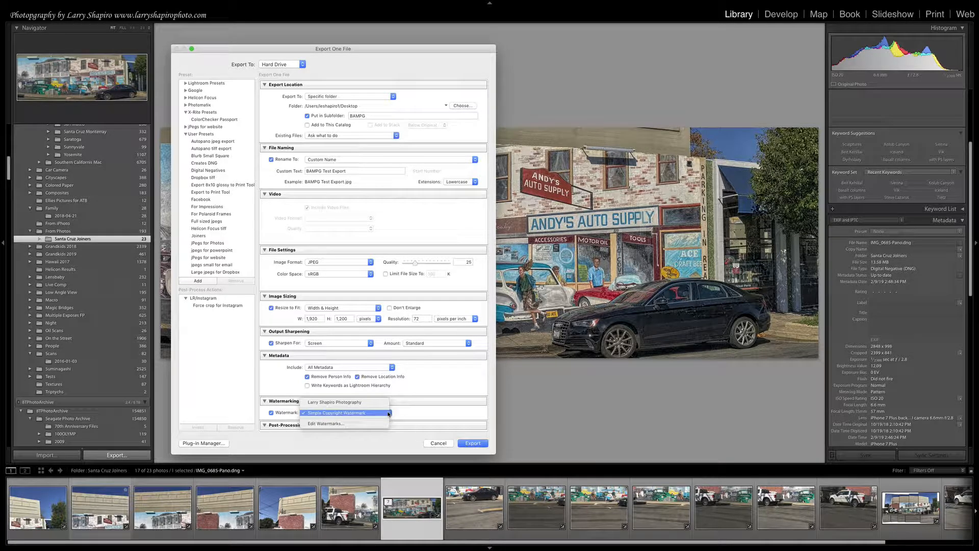
pyautogui.click(383, 402)
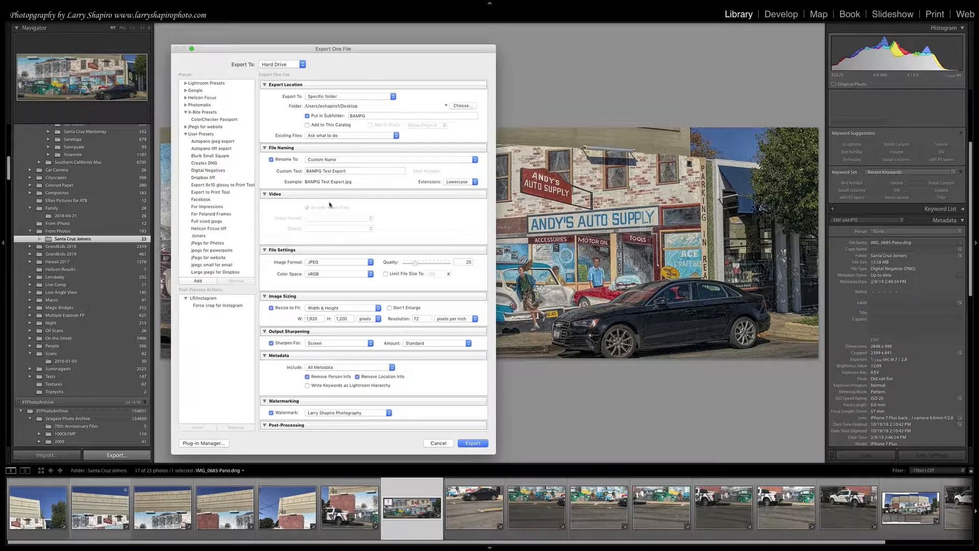
# Save the export settings as a user preset named "BampG Test" and export the panorama.
pyautogui.click(198, 281)
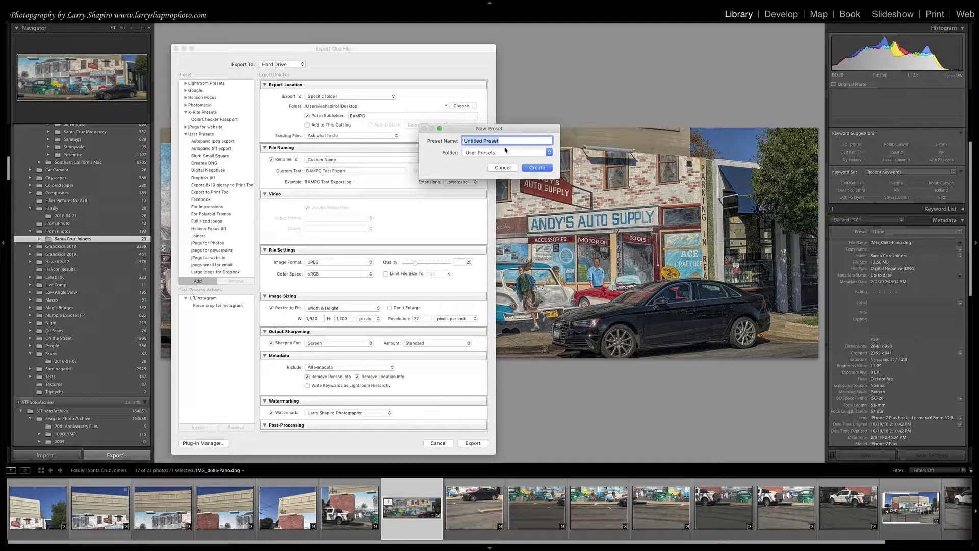
pyautogui.write('BampG Test')
pyautogui.click(536, 168)
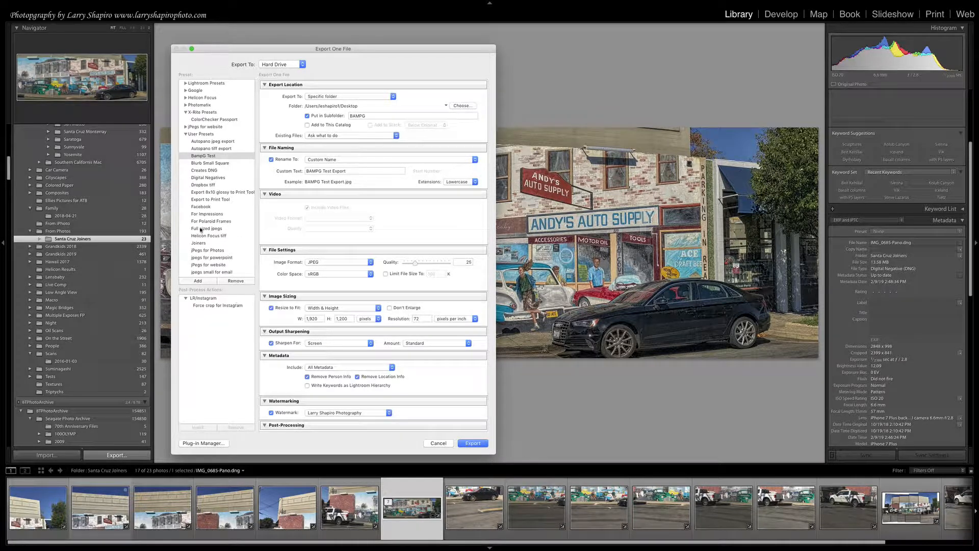
pyautogui.click(472, 443)
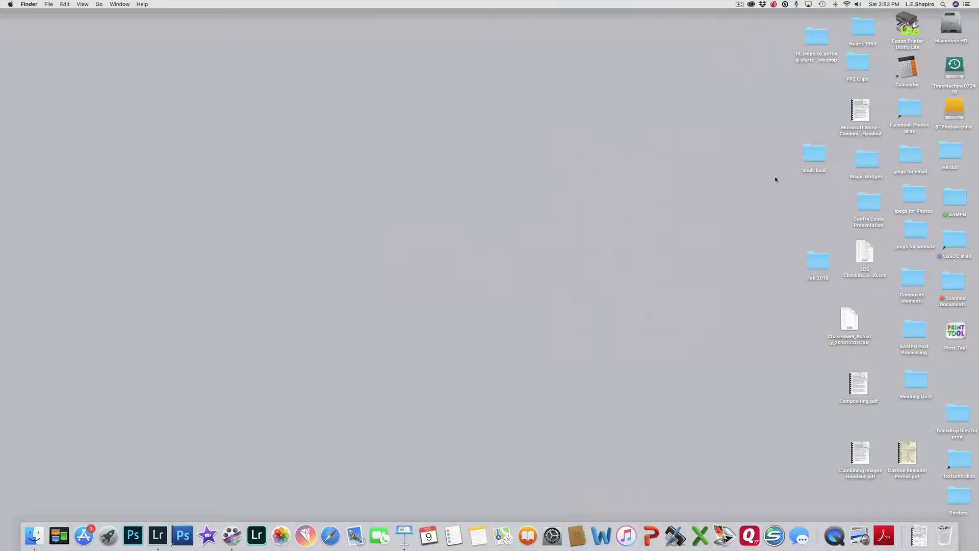
# Open the BAMPG folder on the desktop and view the exported BAMPG Test Export.jpg in Preview.
pyautogui.click(955, 197)
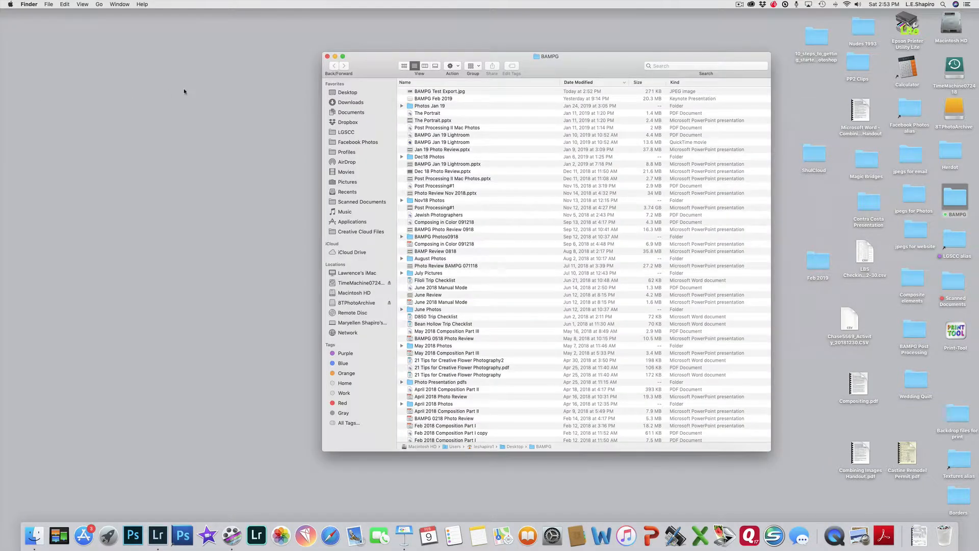
pyautogui.doubleClick(448, 92)
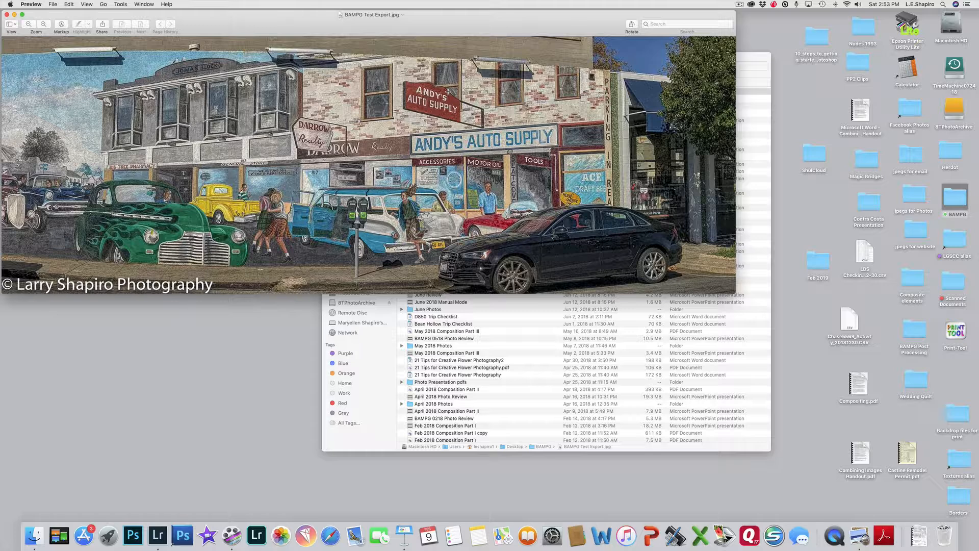
pyautogui.moveTo(45, 94); pyautogui.dragTo(0, 83)
pyautogui.moveTo(12, 28); pyautogui.dragTo(18, 27)
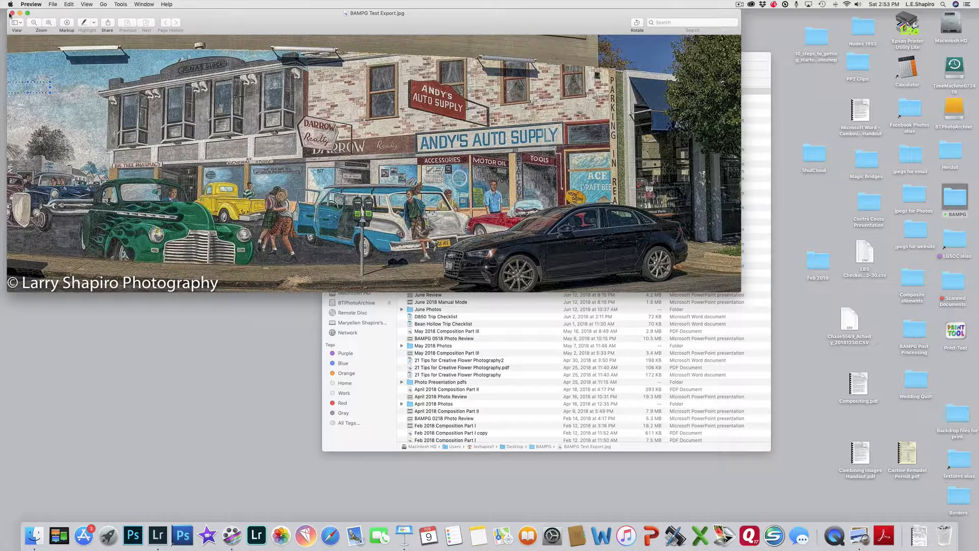
# Close the exported image, quit Preview and close the BAMPG folder window.
pyautogui.click(11, 13)
pyautogui.click(31, 4)
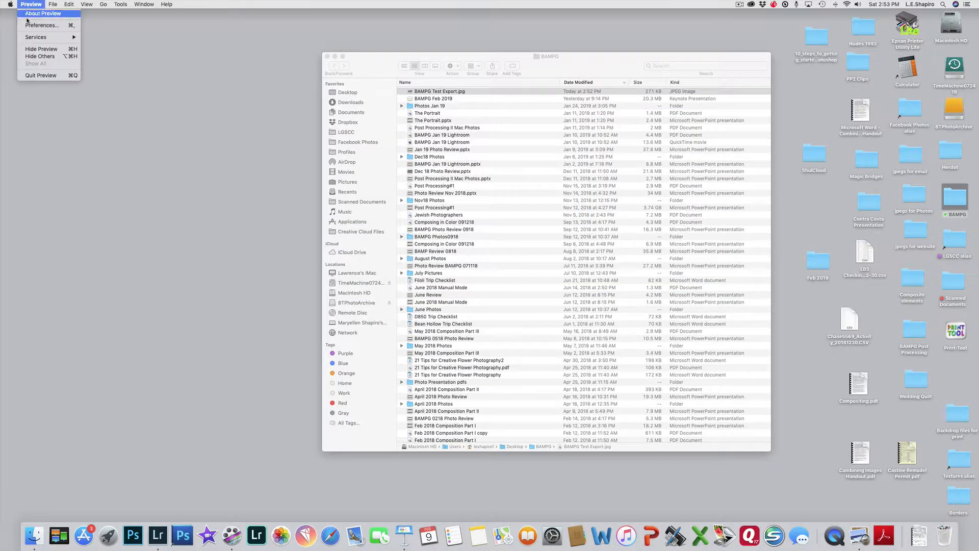
pyautogui.click(32, 75)
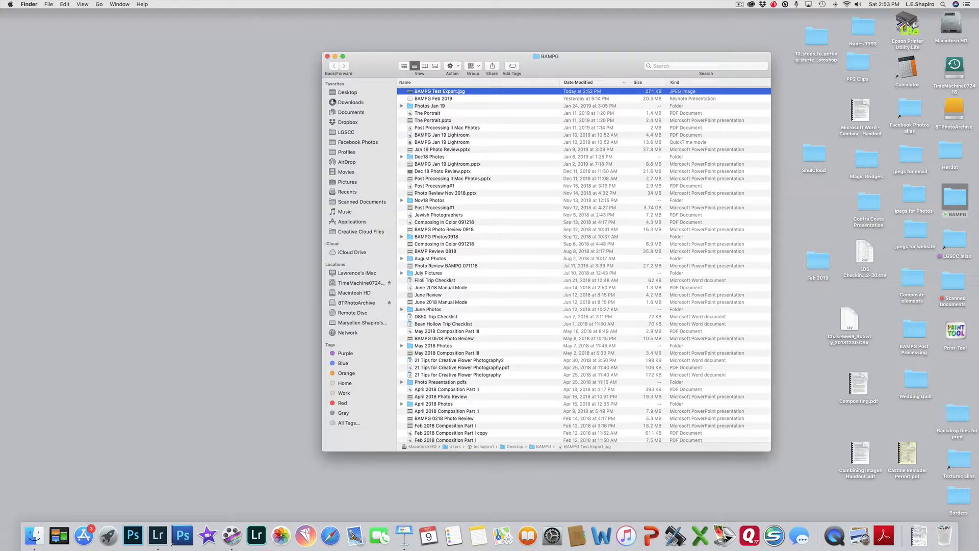
pyautogui.click(328, 56)
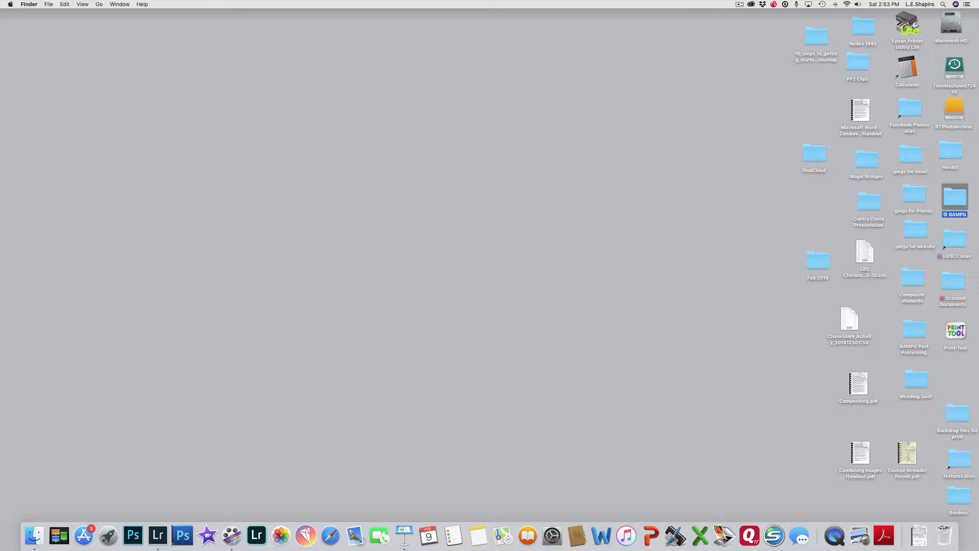
# Switch to the Keynote presentation and show the B&W Conversion slide.
pyautogui.press('super+Tab')
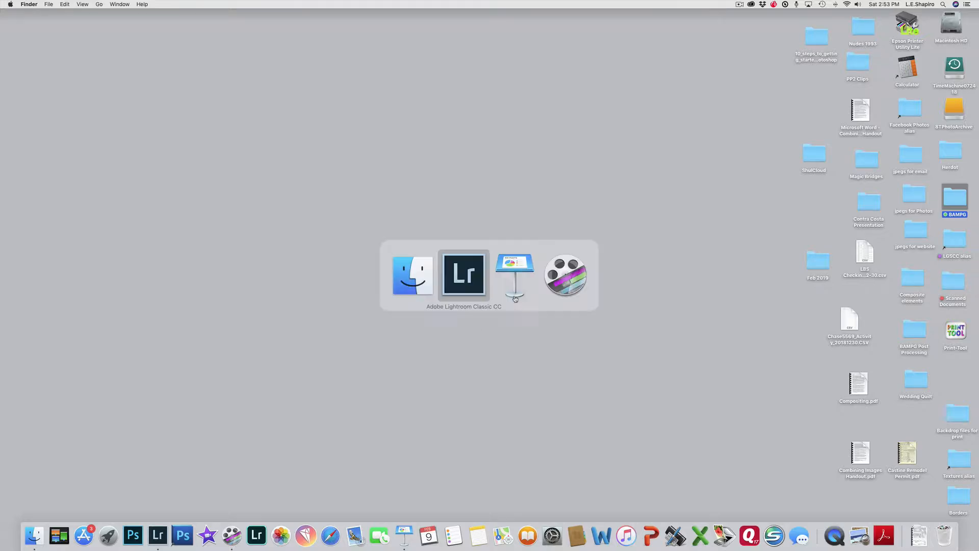
pyautogui.click(515, 299)
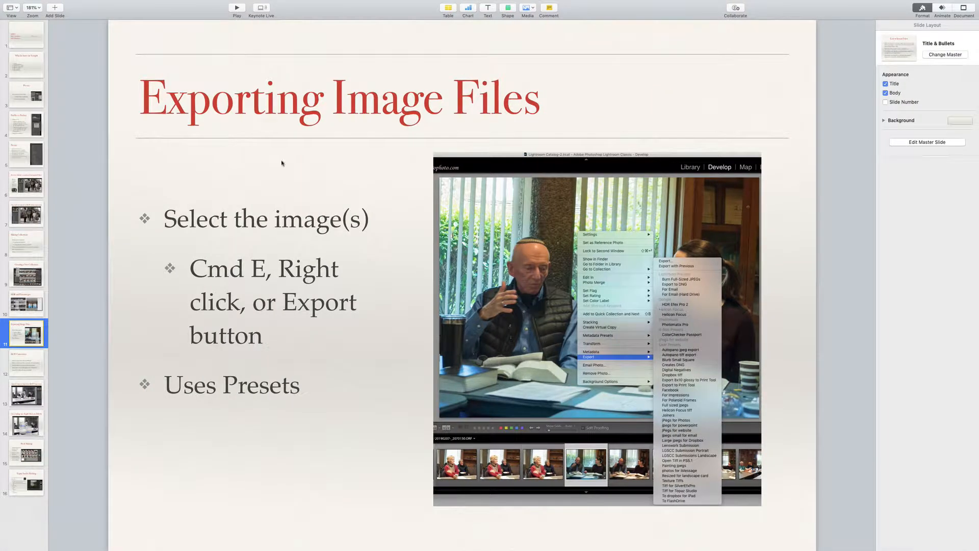
pyautogui.click(30, 365)
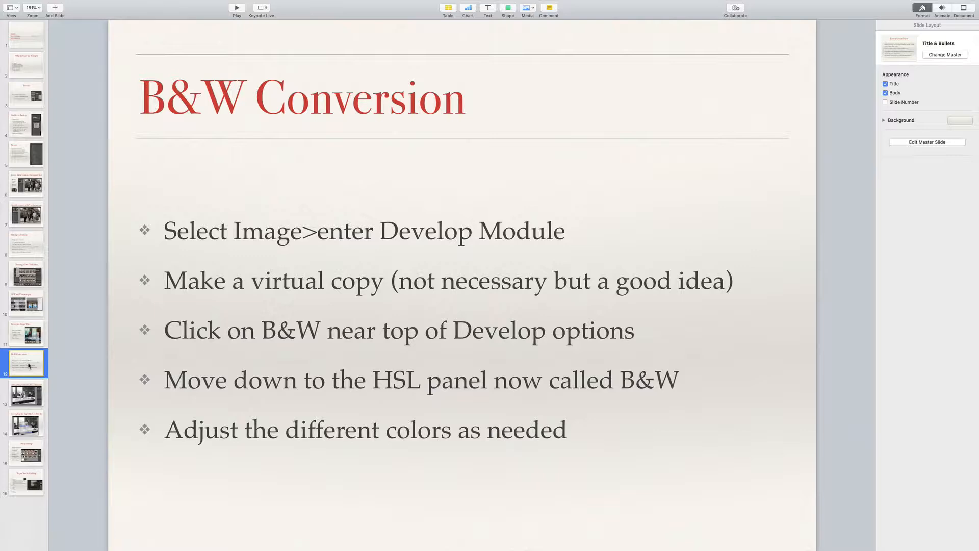
# Switch back to Lightroom, check the panorama zoomed in and create a virtual copy of it.
pyautogui.press('super+Tab')
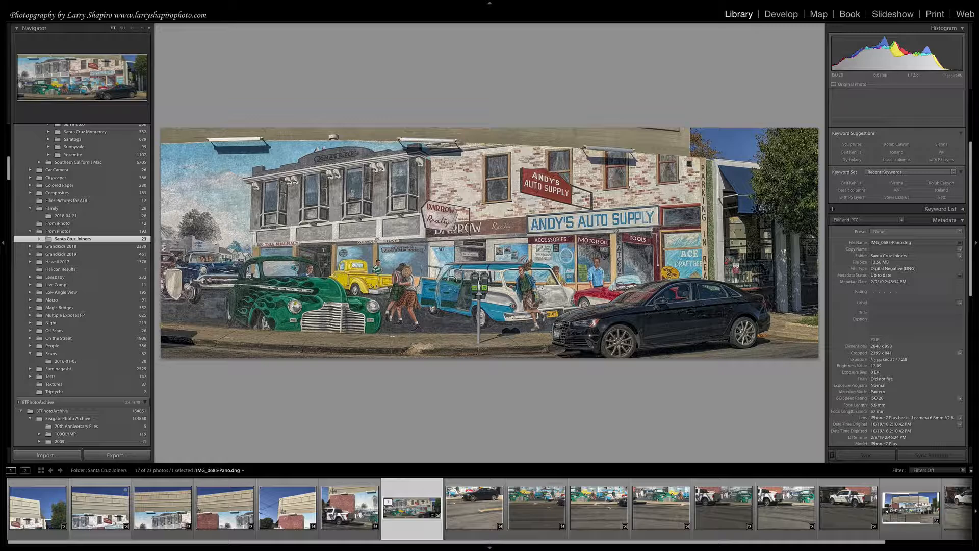
pyautogui.click(476, 224)
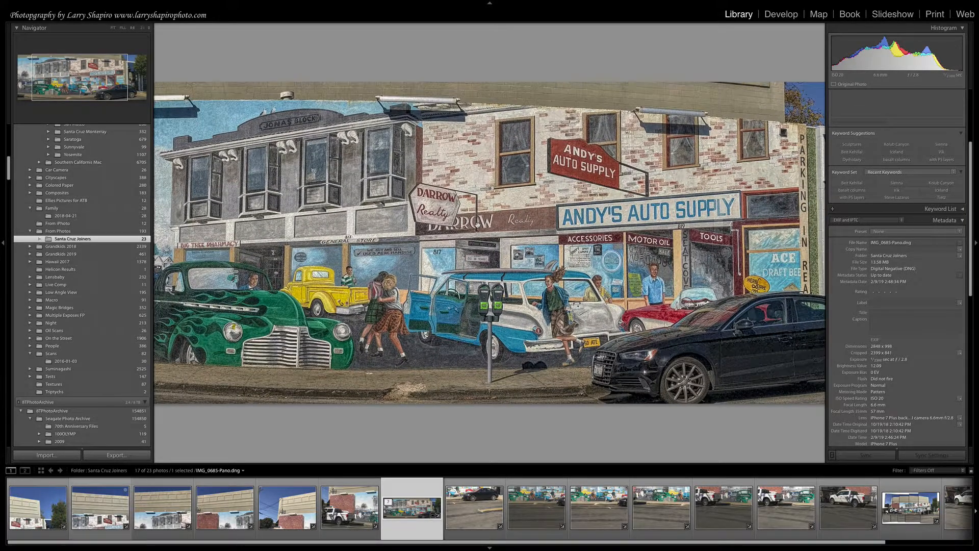
pyautogui.click(477, 224)
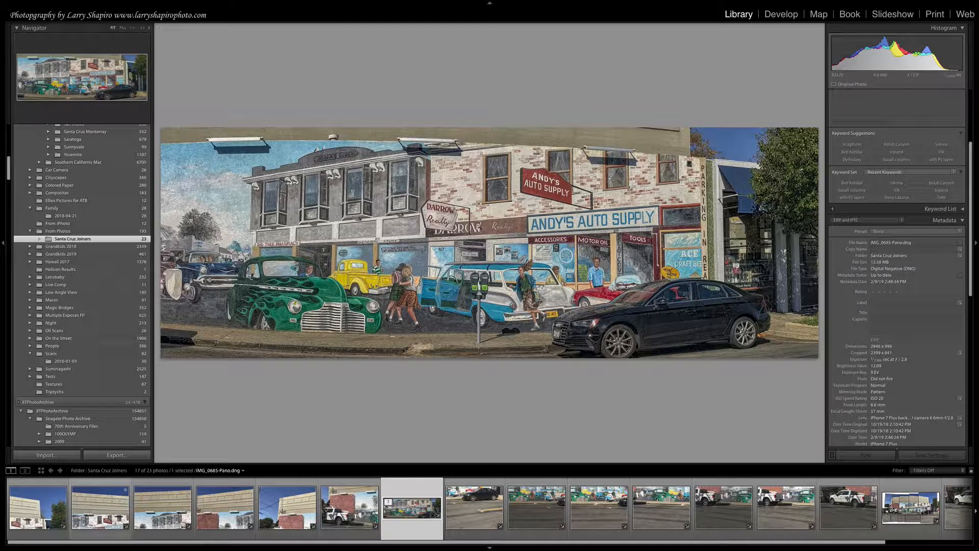
pyautogui.rightClick(478, 226)
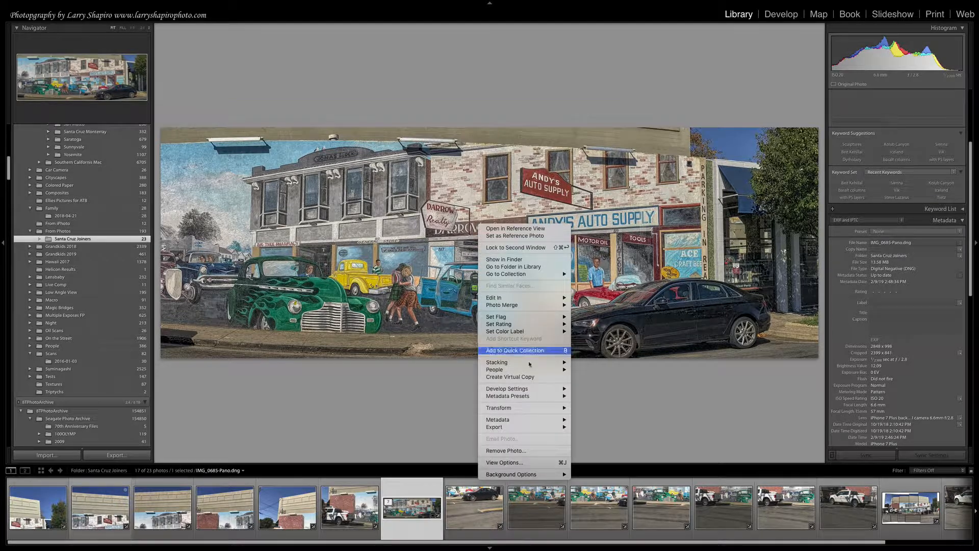
pyautogui.click(531, 377)
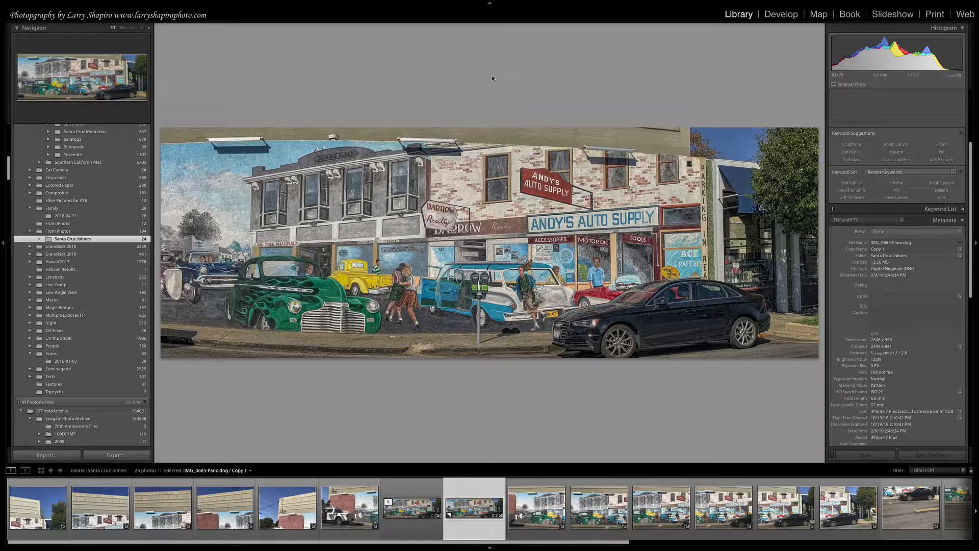
# Convert the virtual copy to Black & White in the Develop module and compare it with the color original.
pyautogui.click(784, 17)
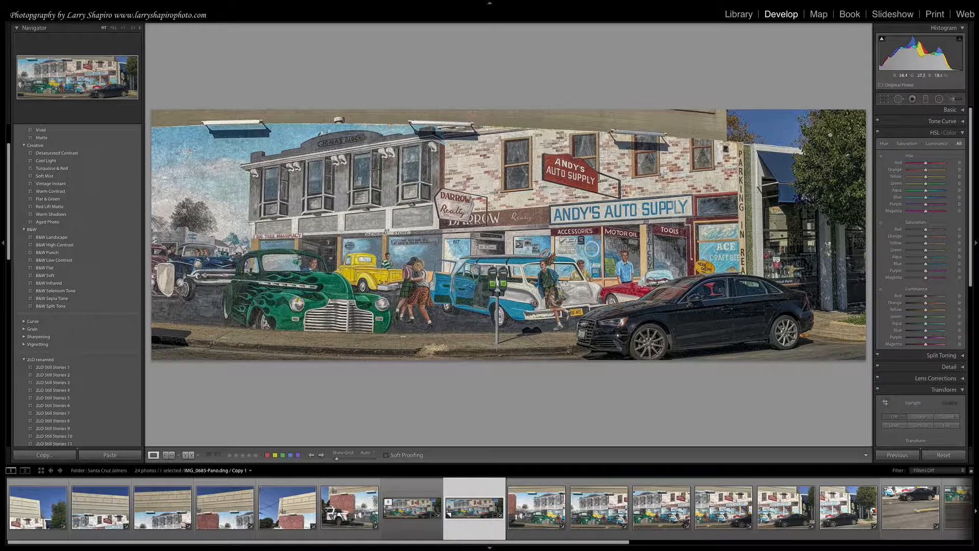
pyautogui.click(963, 110)
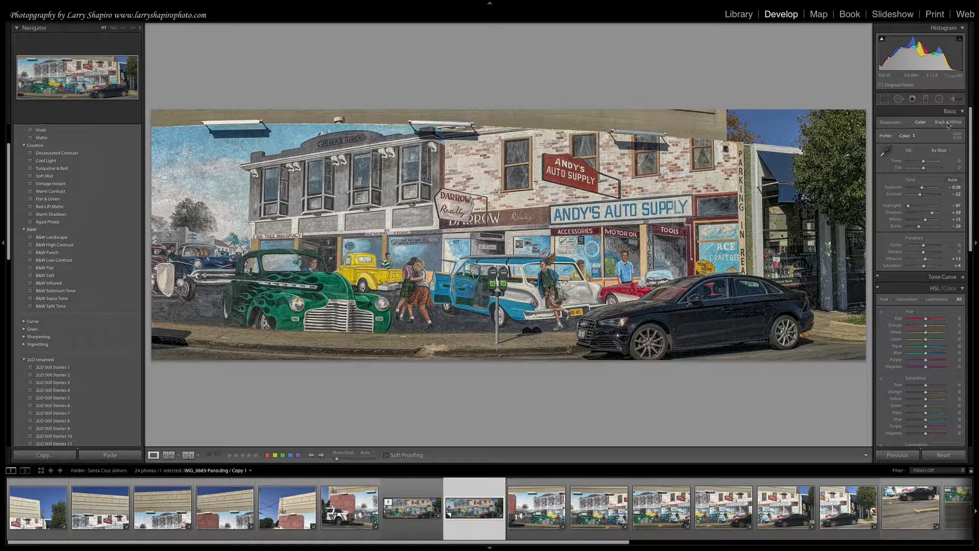
pyautogui.click(951, 122)
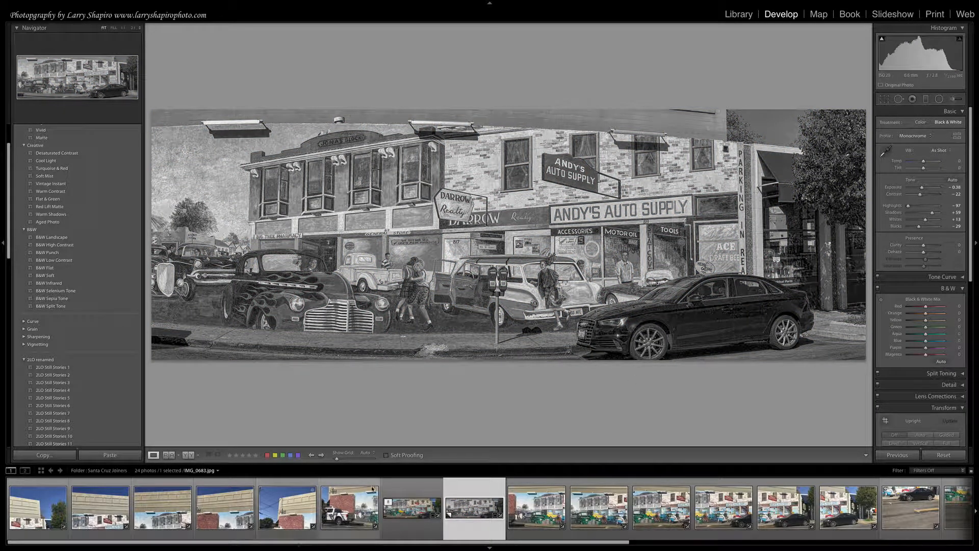
pyautogui.click(420, 509)
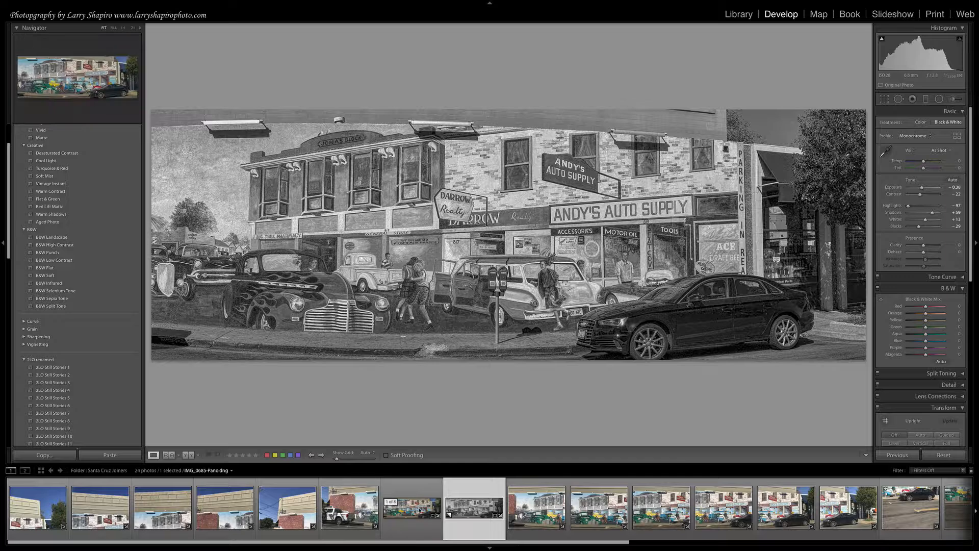
pyautogui.click(487, 514)
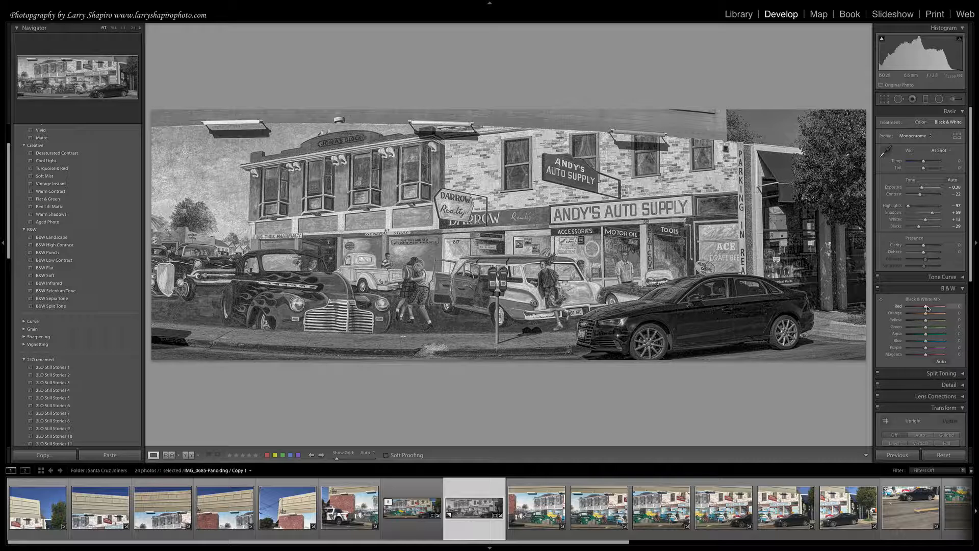
# Set the copy's Black & White Mix to Red -100, Orange -57, Yellow +42, Green +21, Blue +46 and Purple -8.
pyautogui.moveTo(927, 307); pyautogui.dragTo(904, 311)
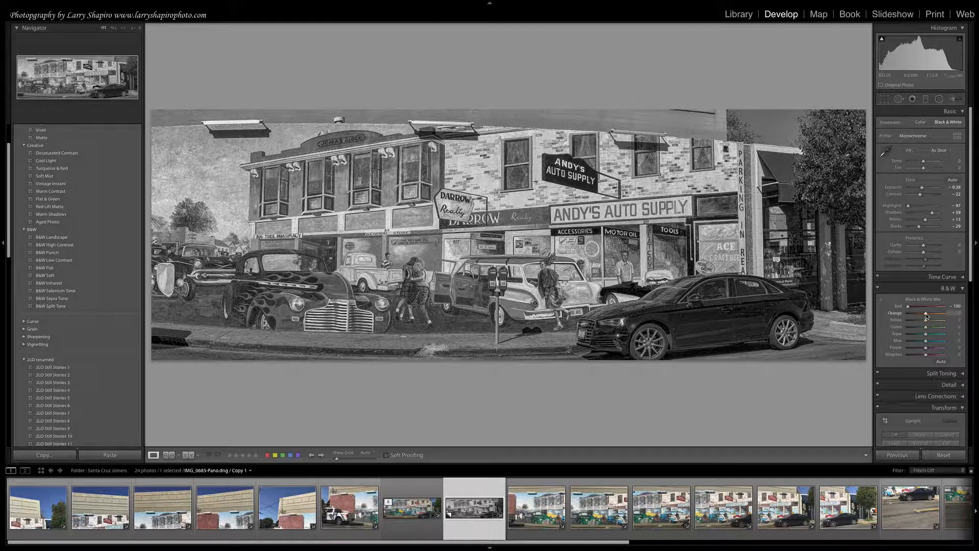
pyautogui.moveTo(925, 313)
pyautogui.mouseDown()
pyautogui.moveTo(916, 322)
pyautogui.moveTo(935, 320)
pyautogui.mouseUp()
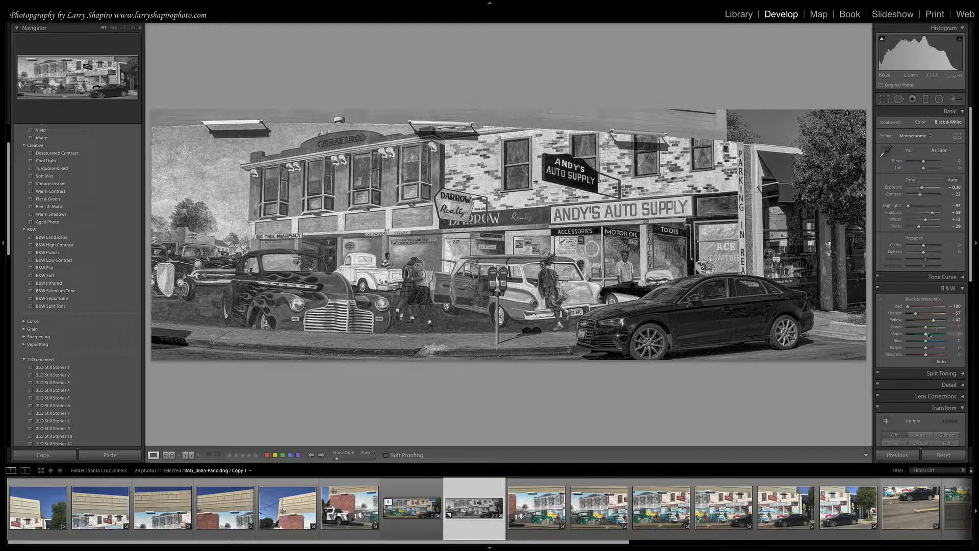
pyautogui.moveTo(927, 328)
pyautogui.mouseDown()
pyautogui.moveTo(909, 329)
pyautogui.moveTo(930, 328)
pyautogui.mouseUp()
pyautogui.moveTo(925, 340); pyautogui.dragTo(926, 360)
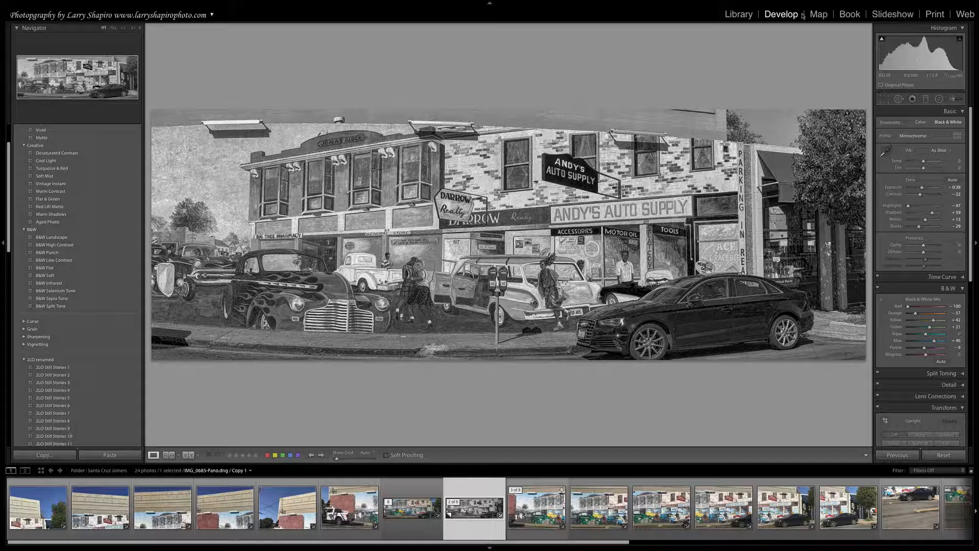
# Collapse the presets list and save the copy's current black-and-white edit as a snapshot with the default name.
pyautogui.scroll(-10, 38, 204)
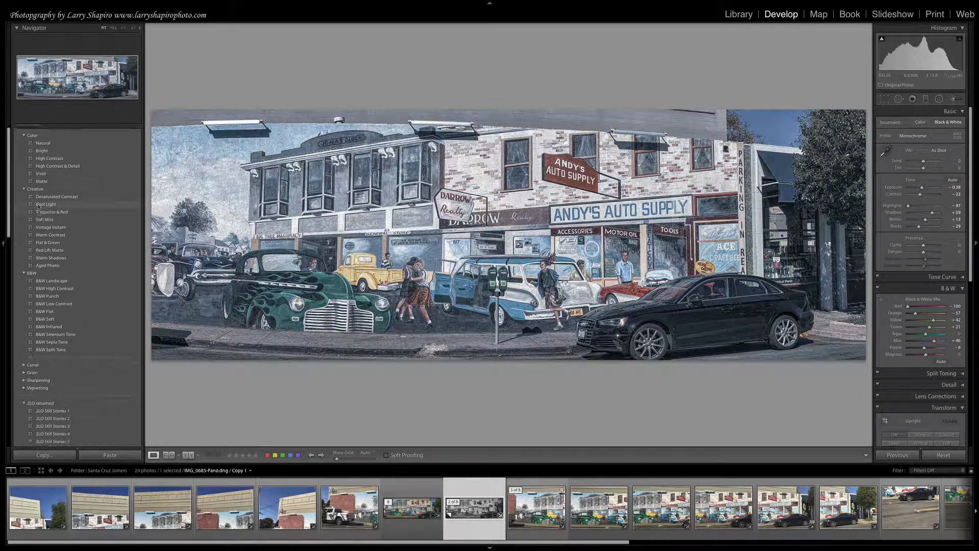
pyautogui.scroll(10, 39, 211)
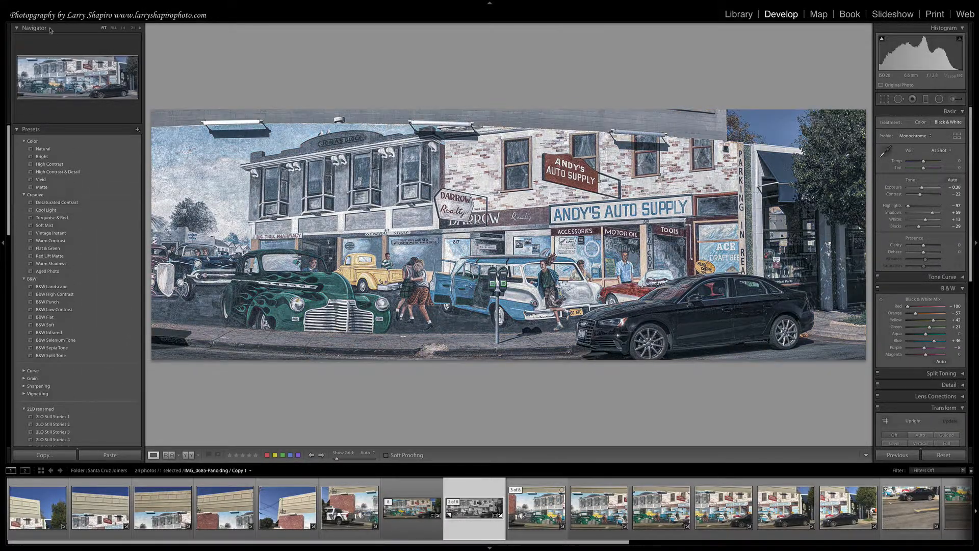
pyautogui.click(15, 130)
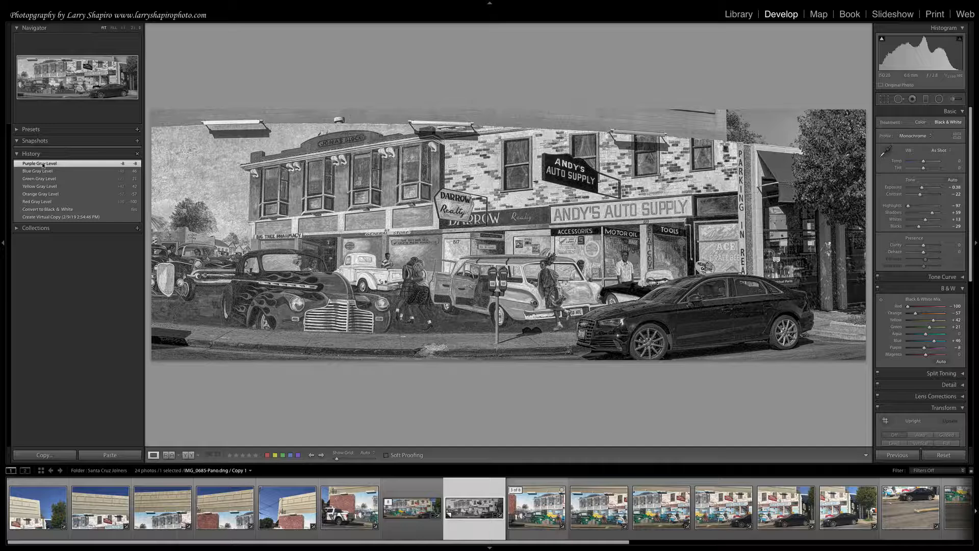
pyautogui.click(137, 143)
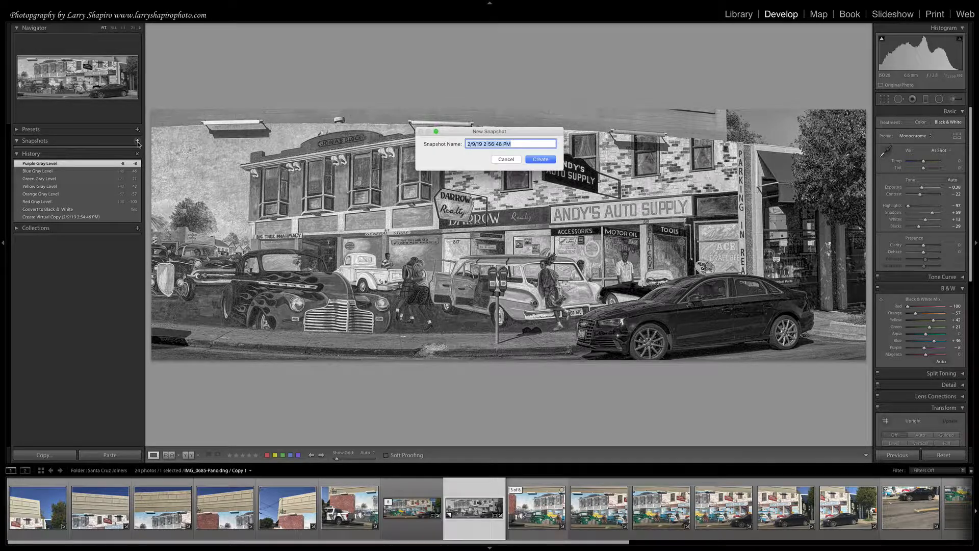
pyautogui.click(538, 160)
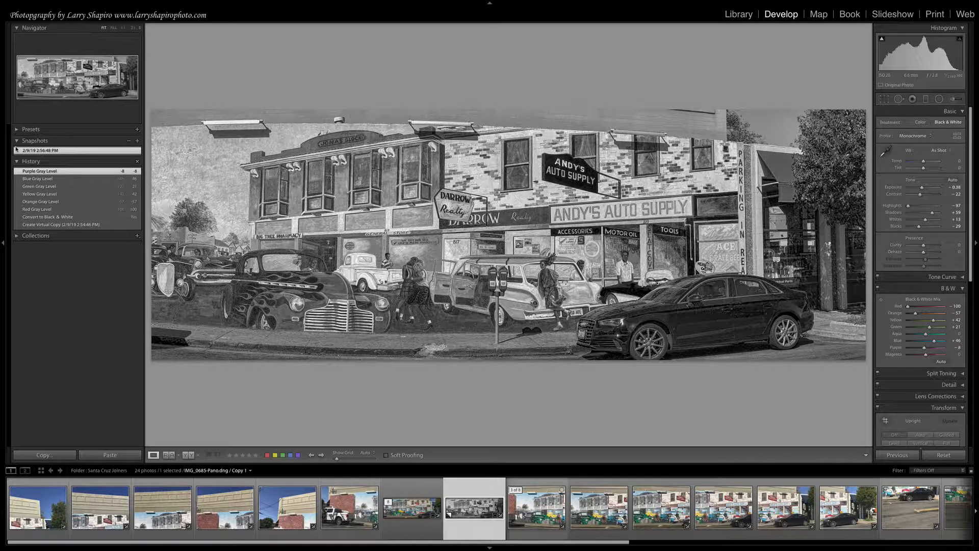
# Compare the Convert to Black & White history state with the saved snapshot, ending on the snapshot.
pyautogui.click(38, 218)
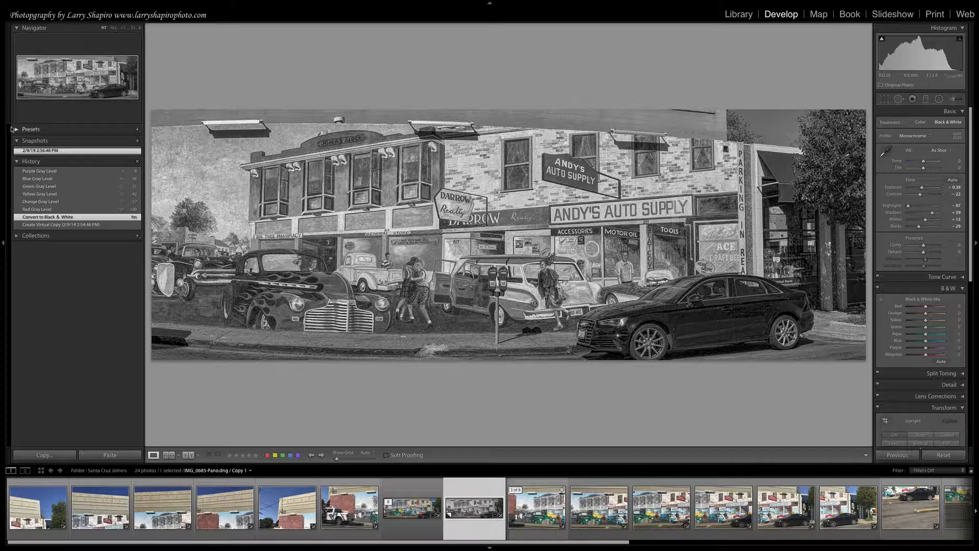
pyautogui.click(43, 151)
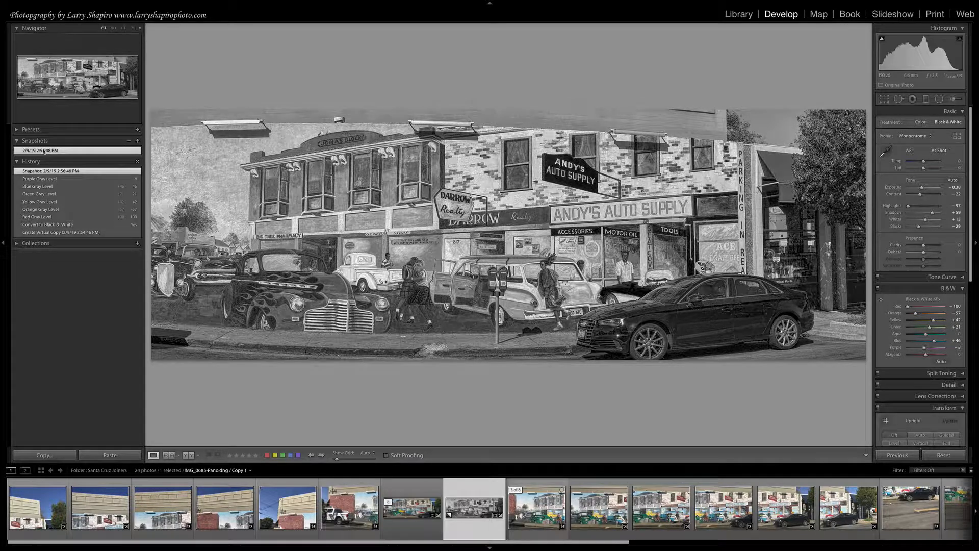
pyautogui.click(66, 225)
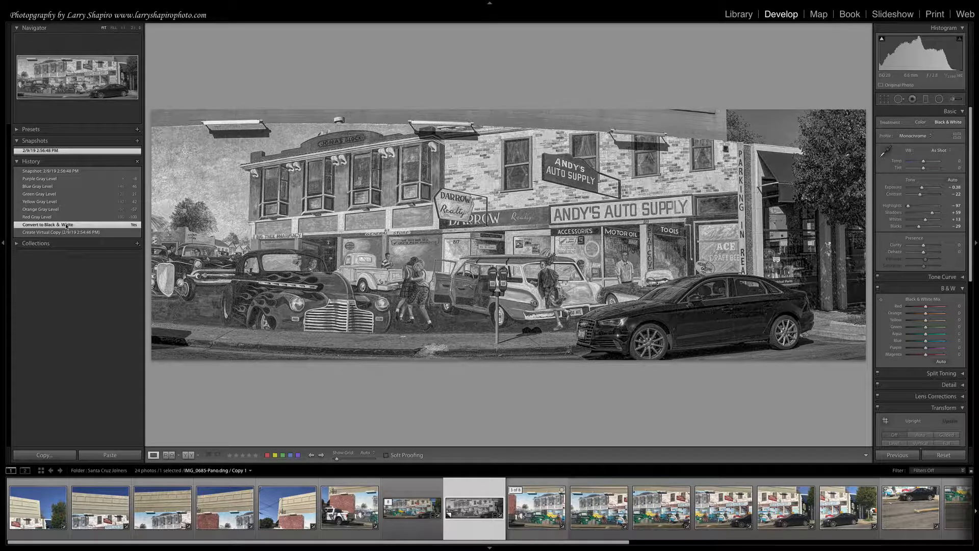
pyautogui.click(44, 153)
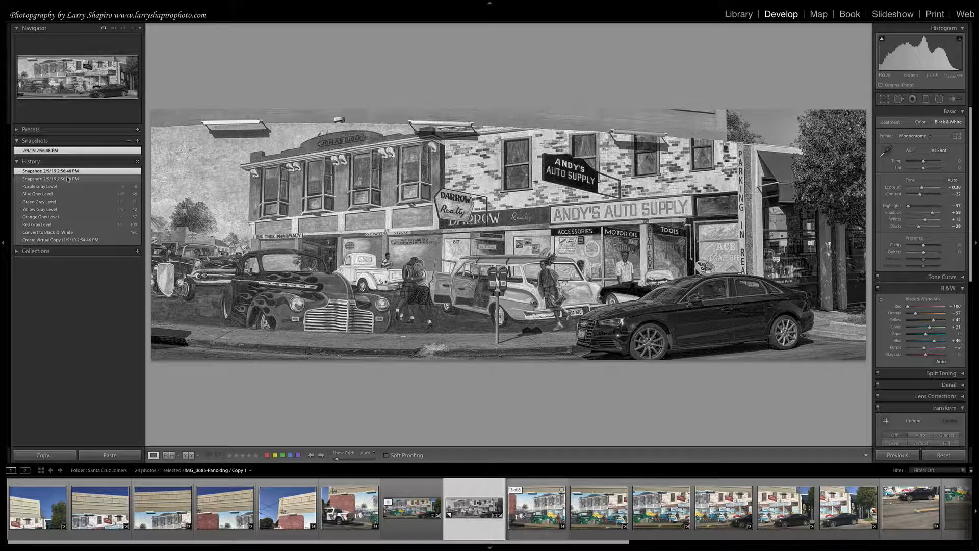
# Switch to the Keynote presentation and show the slide on using plug-ins through Edit In.
pyautogui.press('super+Tab')
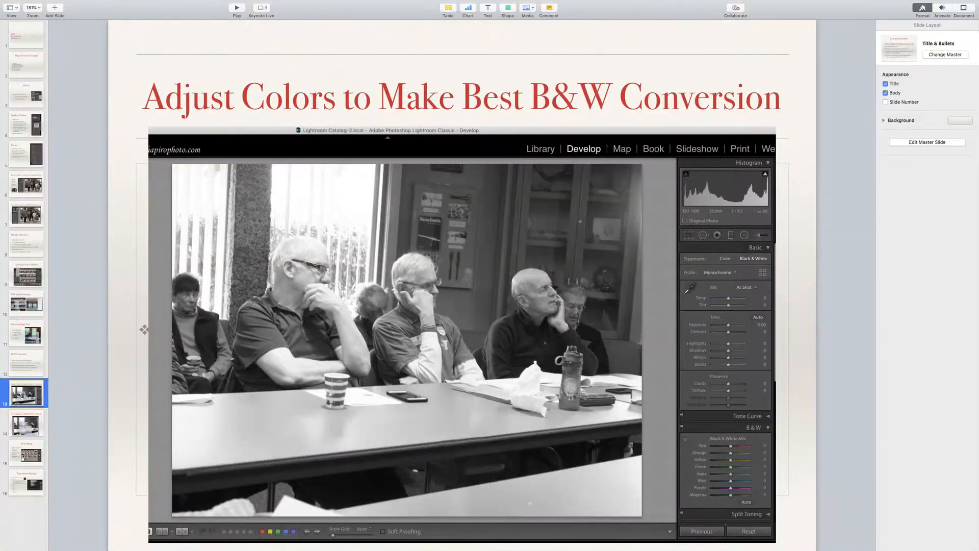
pyautogui.click(29, 419)
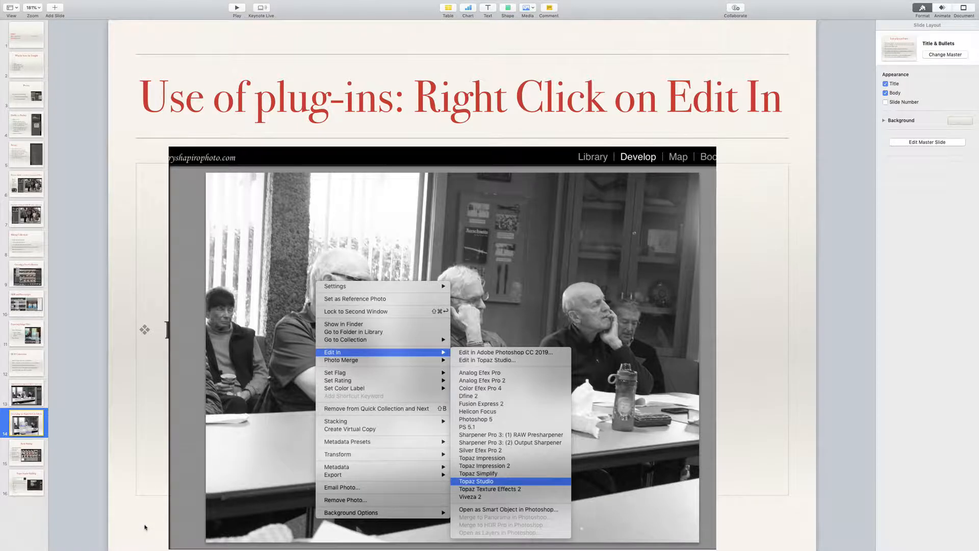
# Switch to Lightroom Classic and open the colour panorama IMG_0685-Pano.dng in Topaz Studio as a copy with Lightroom adjustments.
pyautogui.press('super+Tab')
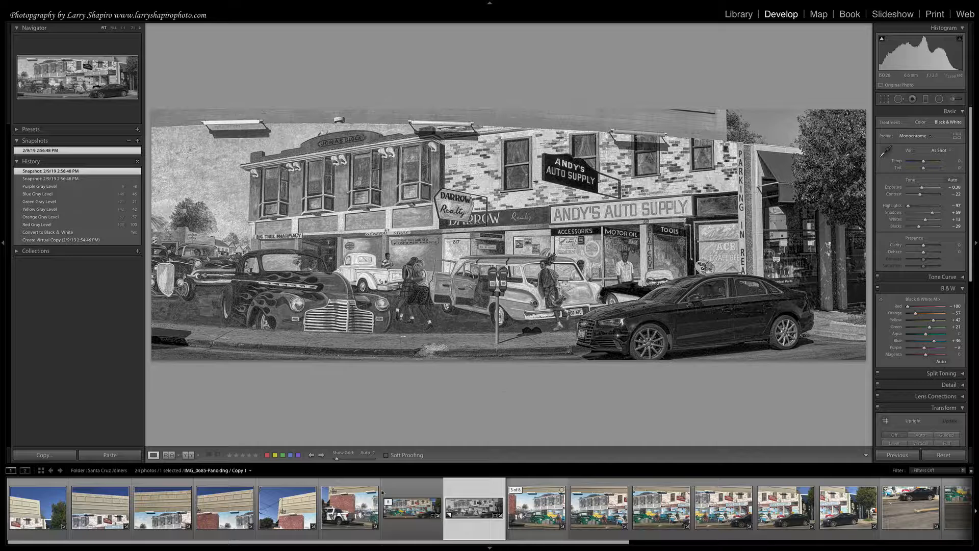
pyautogui.click(388, 497)
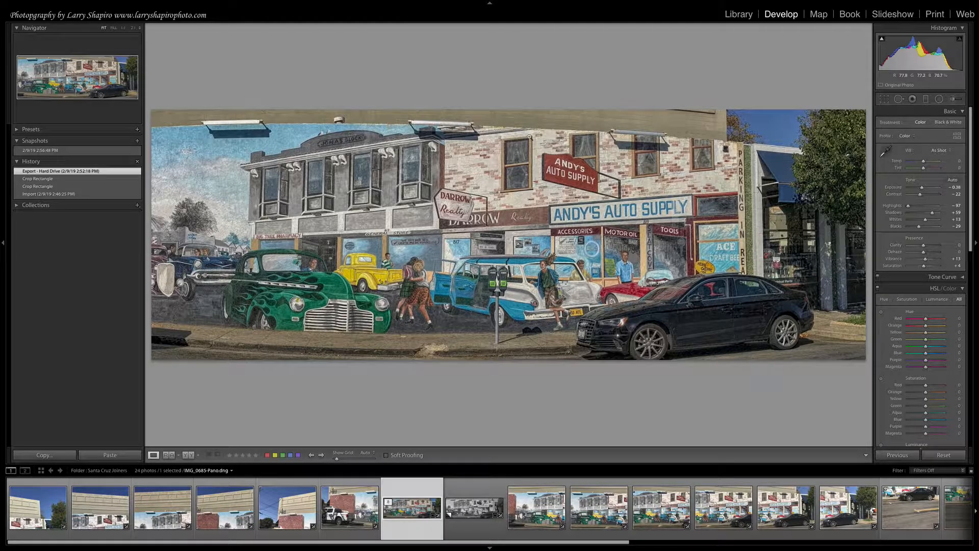
pyautogui.rightClick(476, 148)
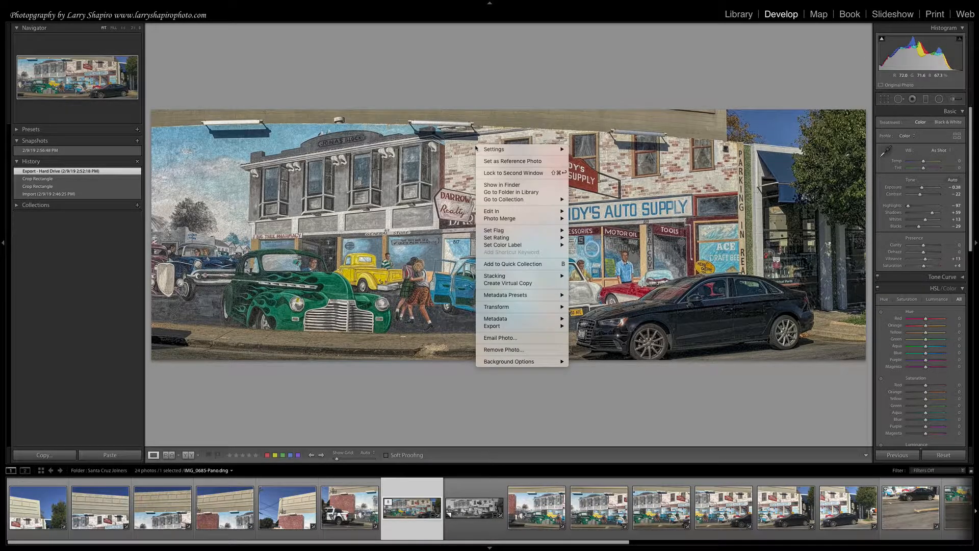
pyautogui.moveTo(519, 216)
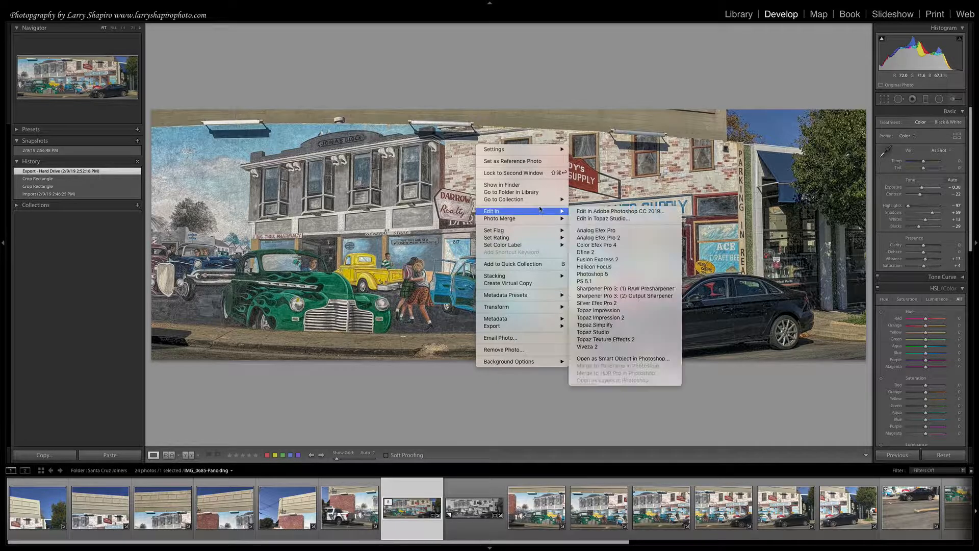
pyautogui.click(581, 219)
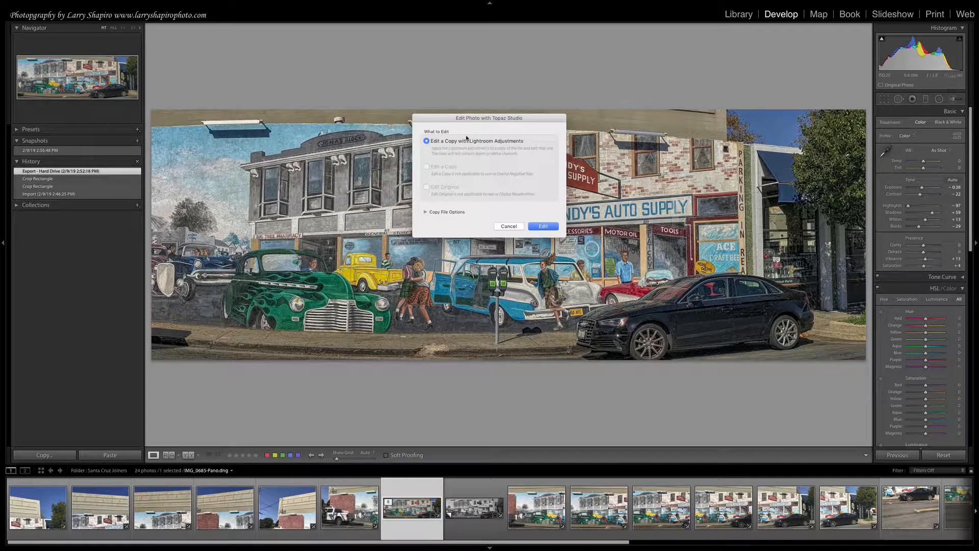
pyautogui.click(543, 226)
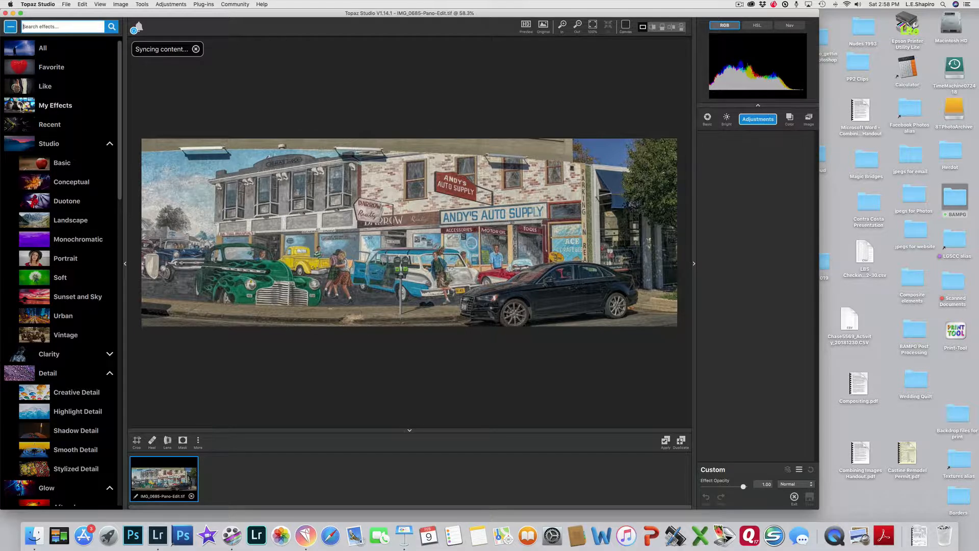
# Apply the 1 ClearPConPdet effect from My Effects to the panorama and save the result back to Lightroom.
pyautogui.click(21, 109)
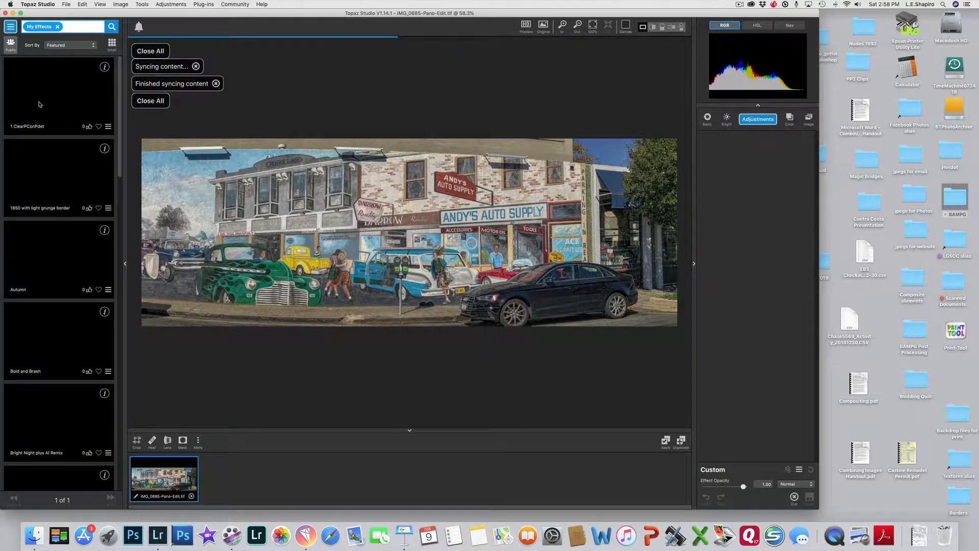
pyautogui.click(40, 102)
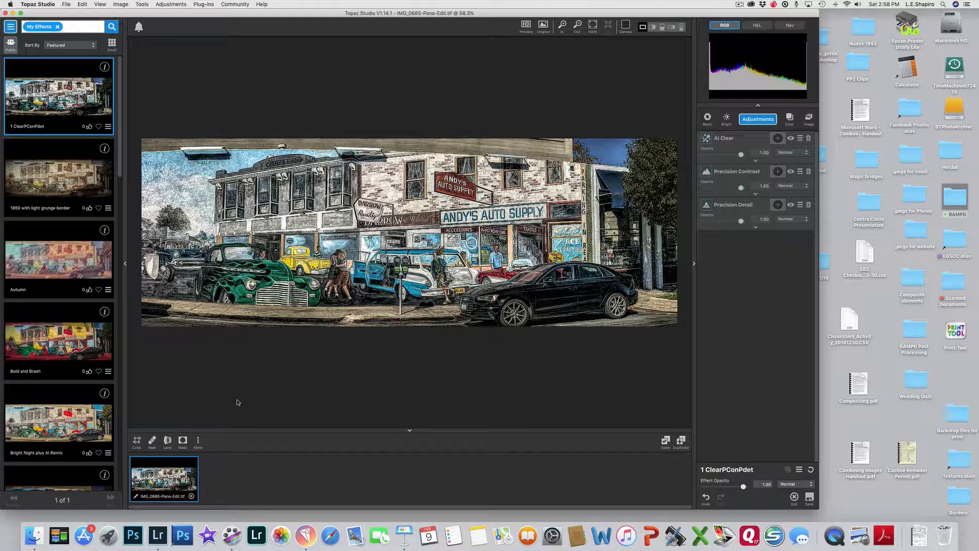
pyautogui.click(810, 499)
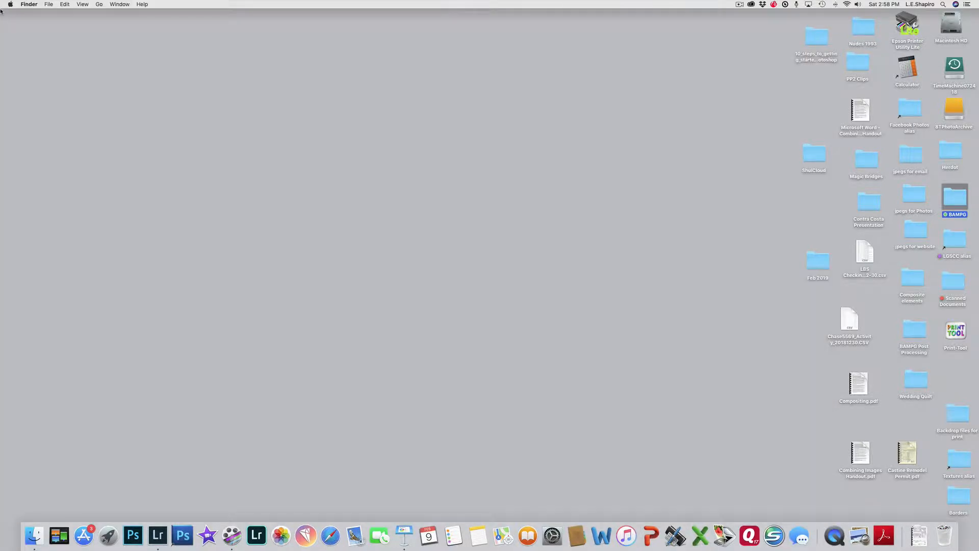
# Return to Lightroom Classic and compare the Topaz-edited panorama with the colour original and the black-and-white copy.
pyautogui.press('cmd+Tab')
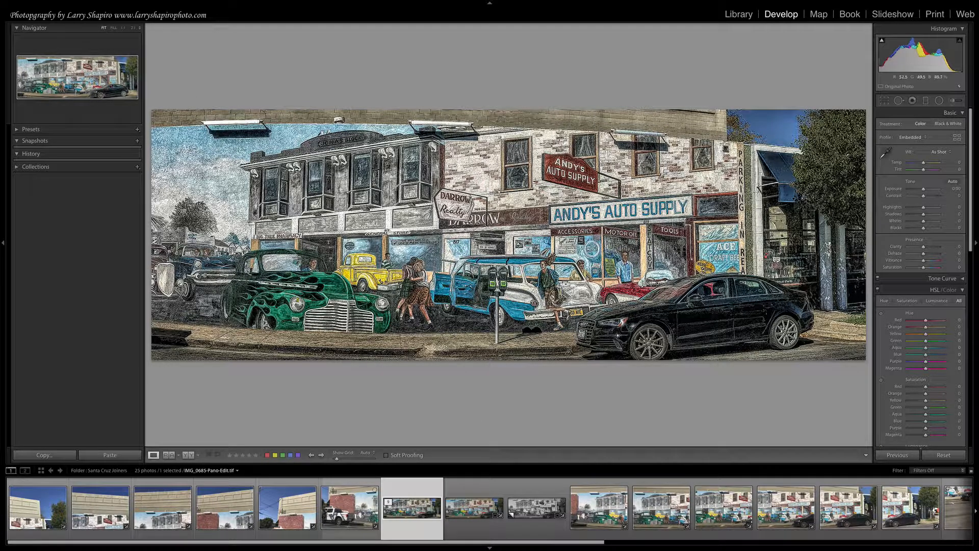
pyautogui.click(475, 516)
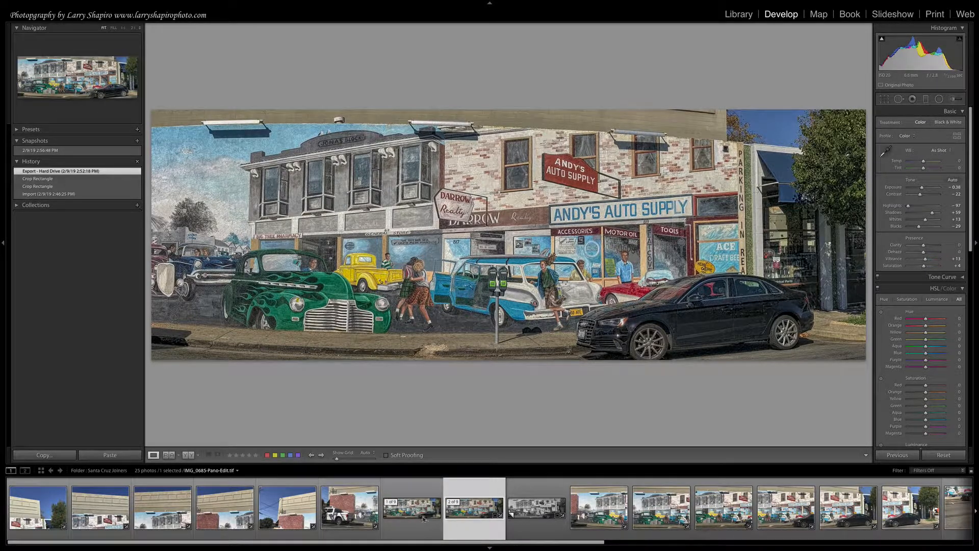
pyautogui.click(423, 518)
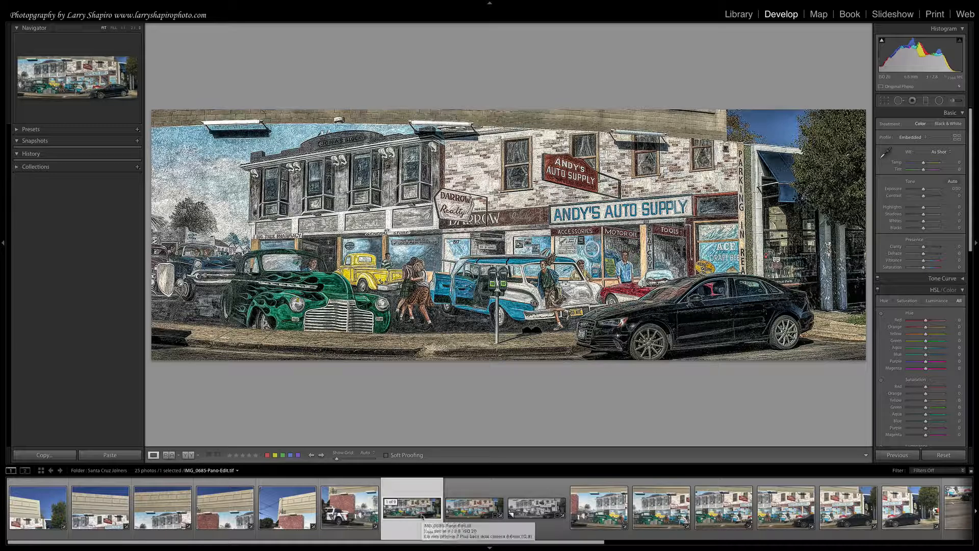
pyautogui.click(548, 510)
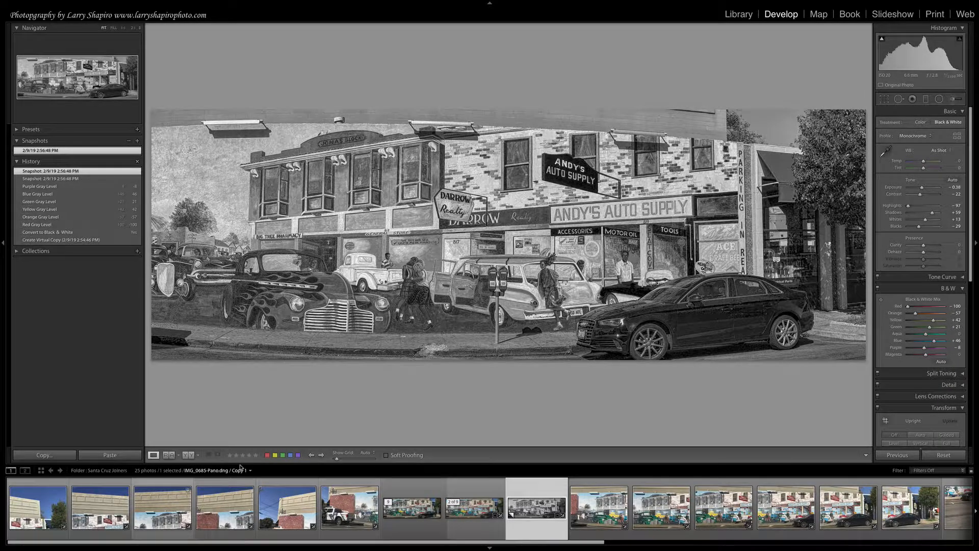
# Switch to the Keynote presentation and show the Book Making slide.
pyautogui.press('super+Tab')
pyautogui.press('super+Tab')
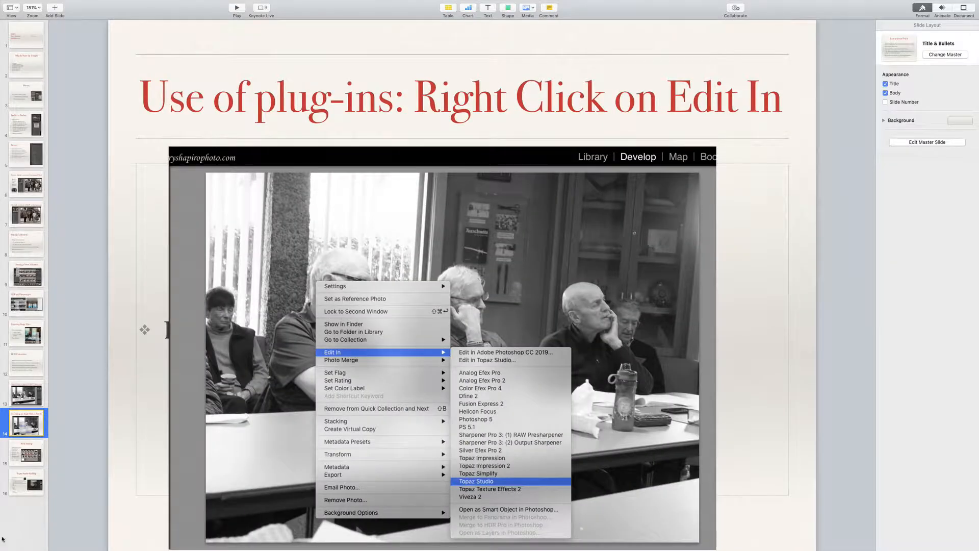
pyautogui.click(36, 461)
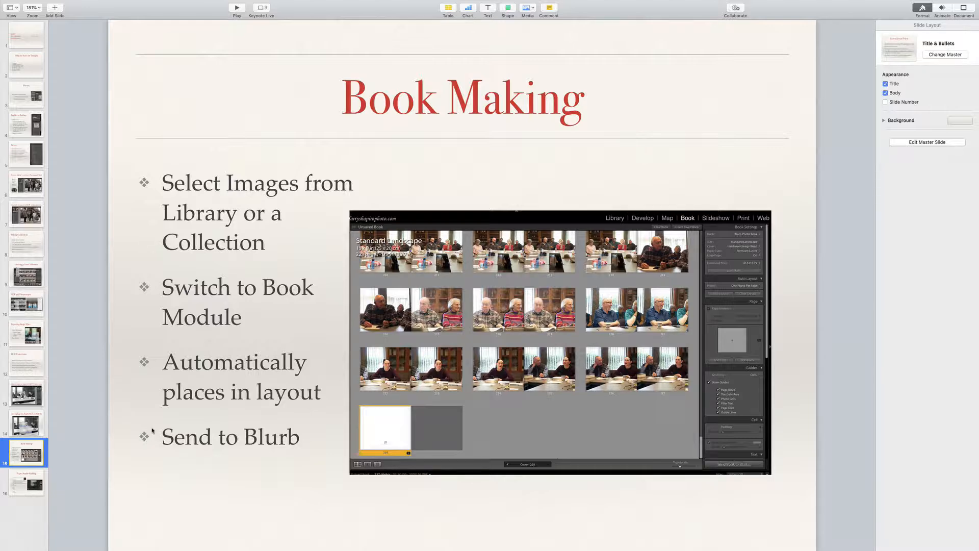
# Switch to Lightroom Classic and open the Talmud Study collection in the Library module.
pyautogui.press('super+Tab')
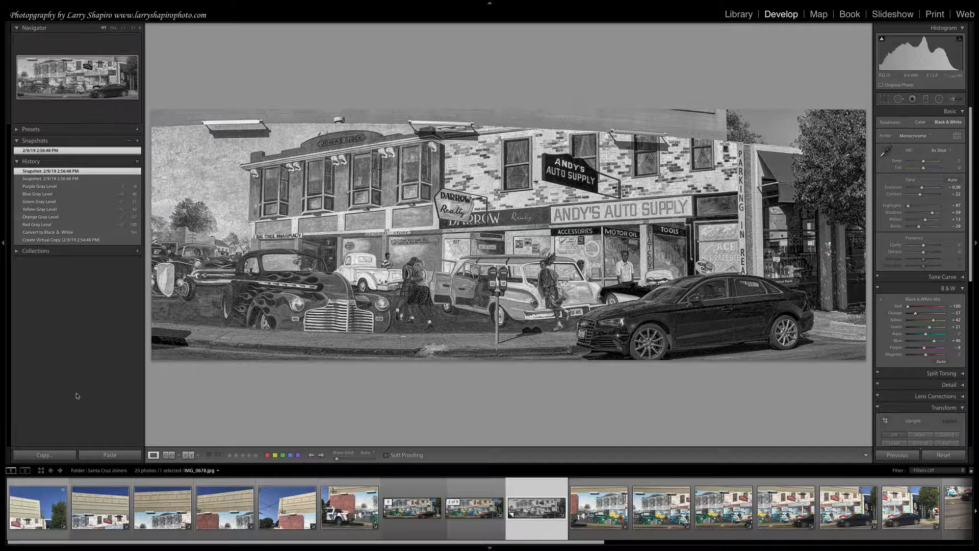
pyautogui.click(736, 16)
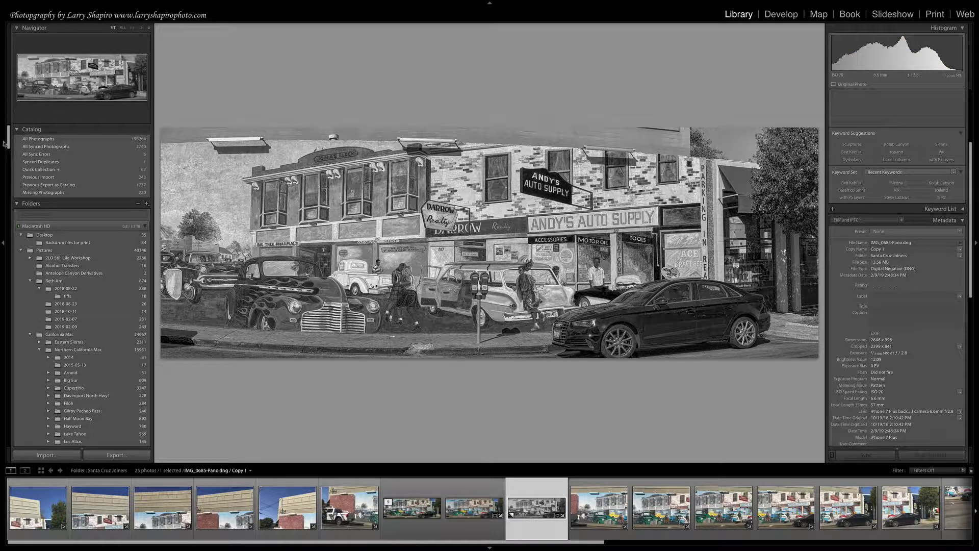
pyautogui.moveTo(9, 137); pyautogui.dragTo(8, 423)
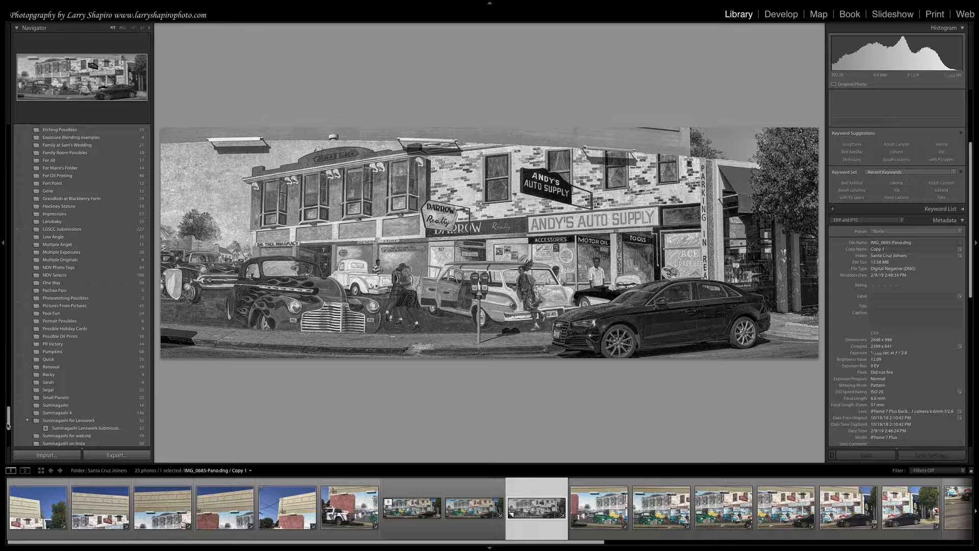
pyautogui.moveTo(9, 424); pyautogui.dragTo(8, 432)
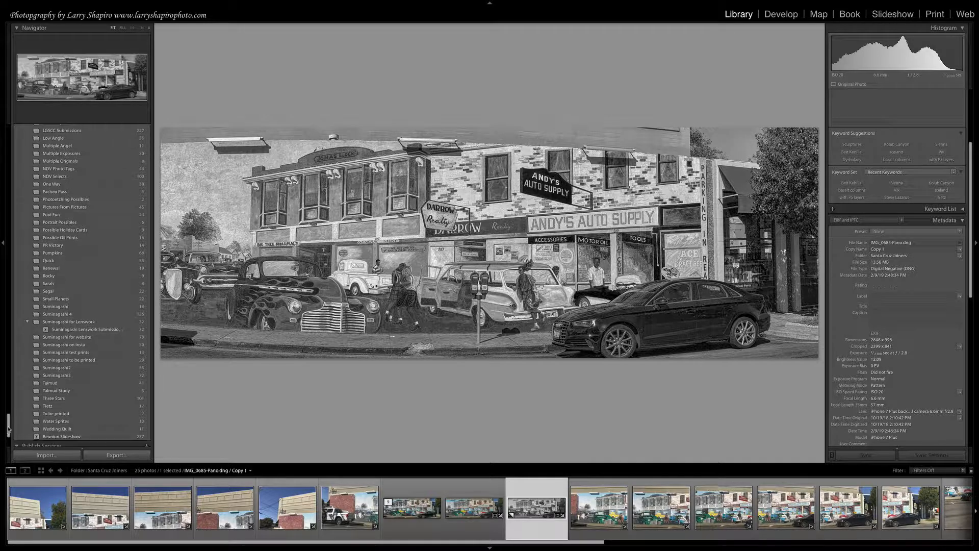
pyautogui.click(63, 393)
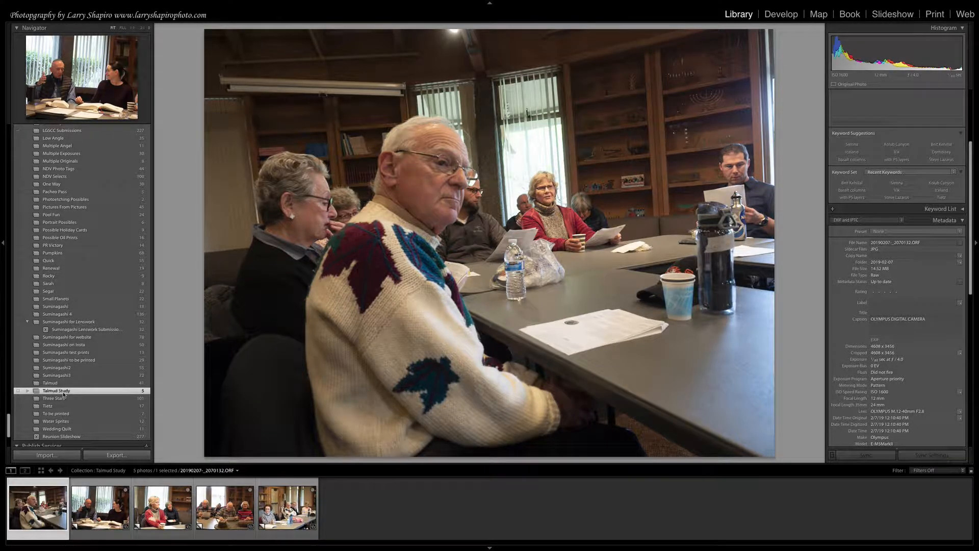
# Show the collection as a grid, select all five photos and lay them out in the Book module.
pyautogui.press('g')
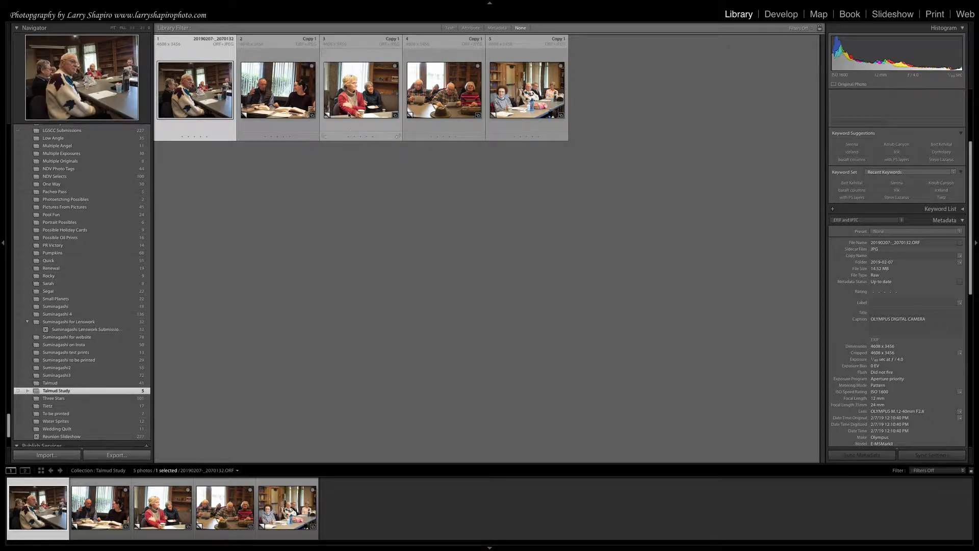
pyautogui.hotkey('ctrl', 'a')
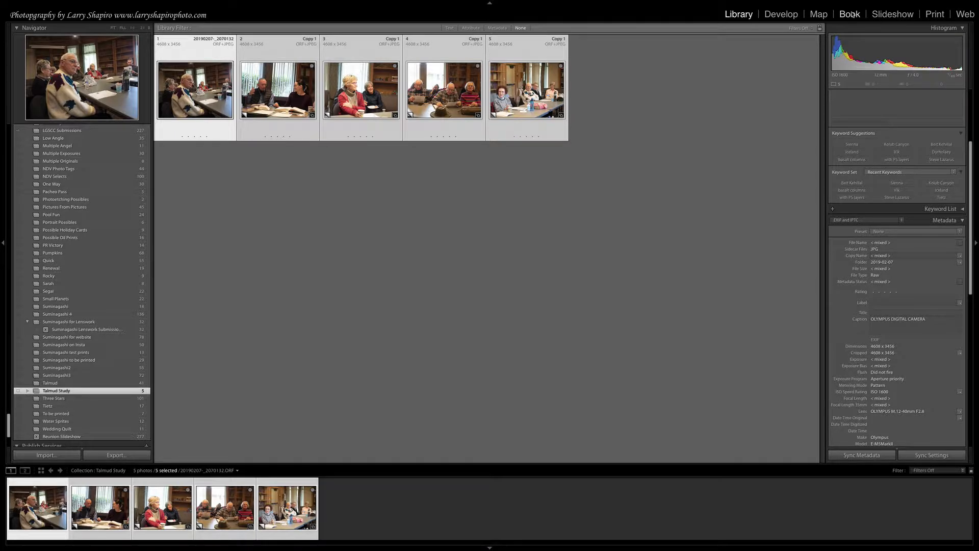
pyautogui.click(851, 15)
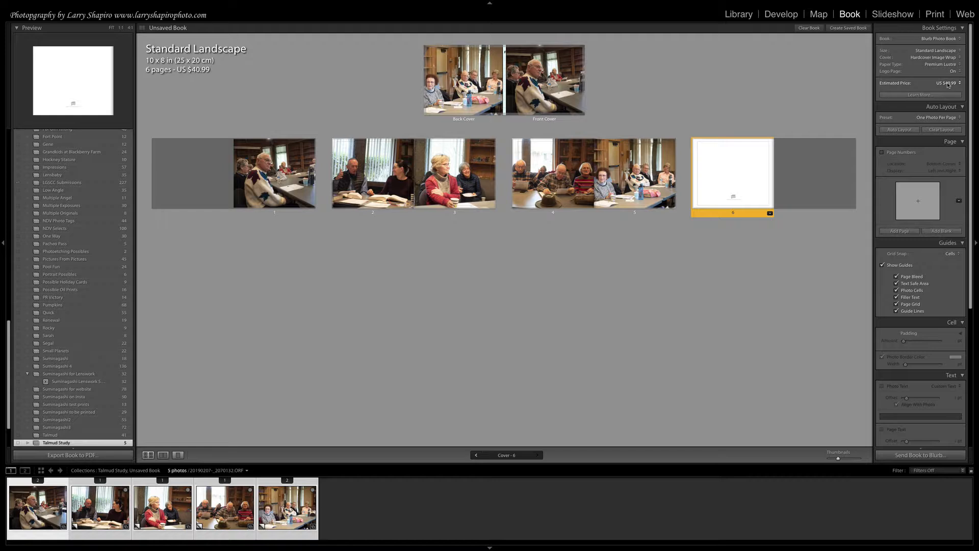
# Set the book's cover to Softcover and its paper type to Standard.
pyautogui.click(919, 57)
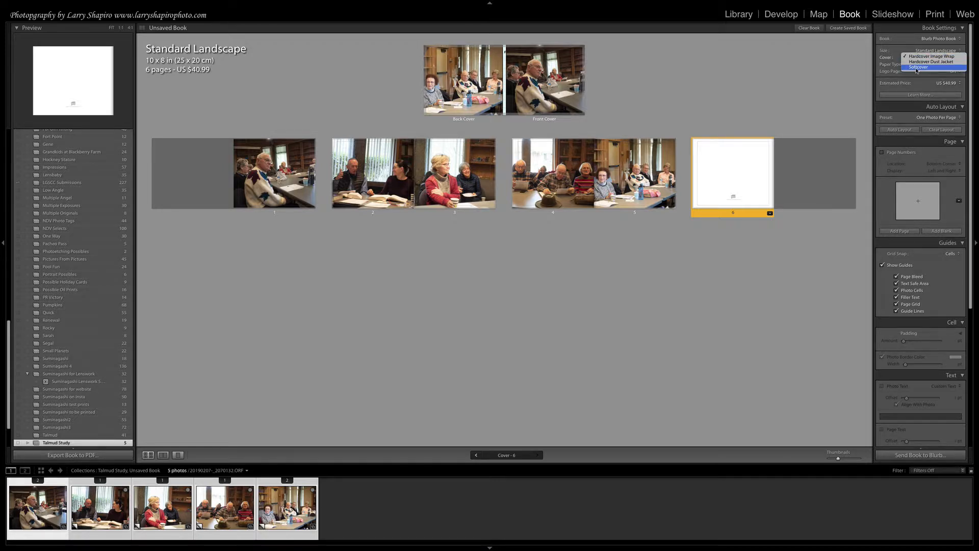
pyautogui.click(918, 68)
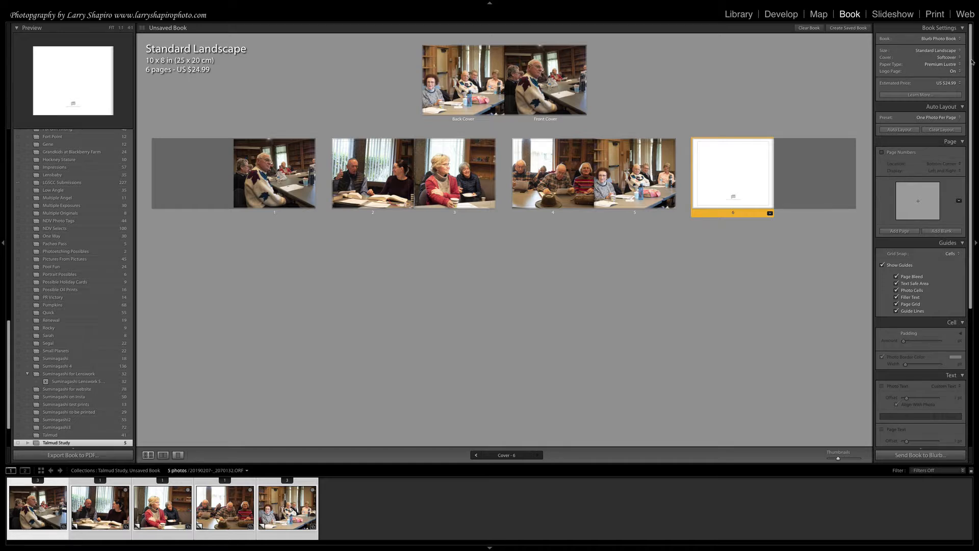
pyautogui.click(929, 65)
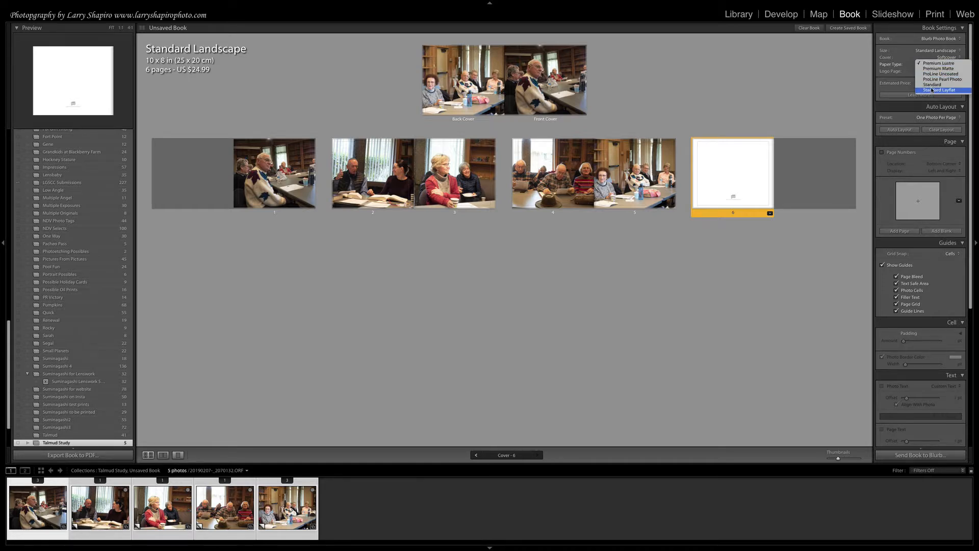
pyautogui.click(931, 84)
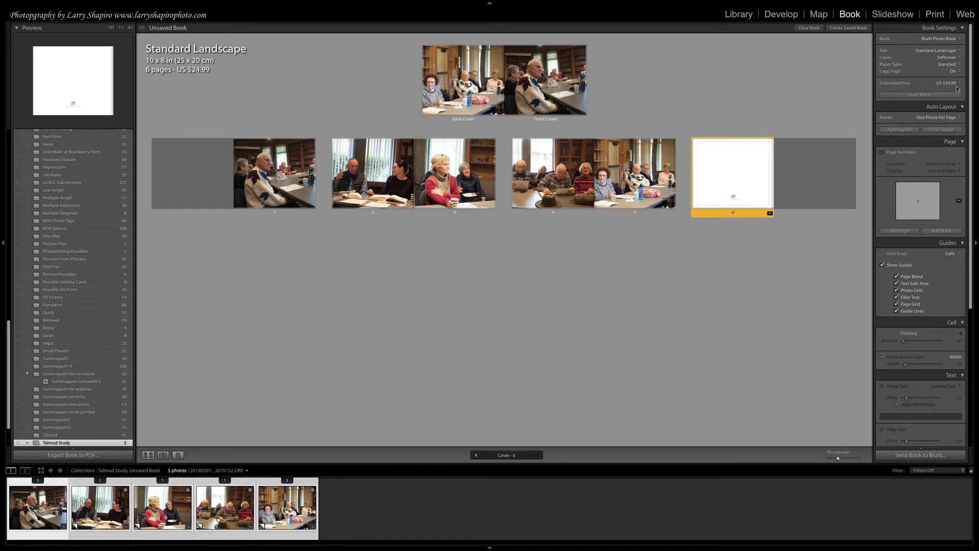